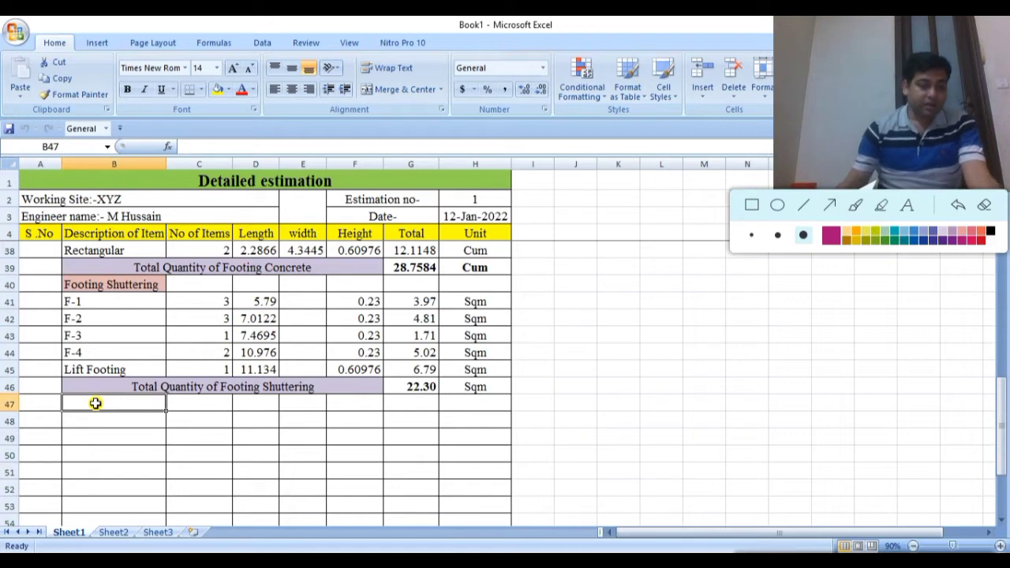
Enter the two-line heading "Padestal Column Concrete(M-20)" in cell B47, below the footing shuttering total
{"action": "type", "text": "PCC For Footing (1:4:8)"}
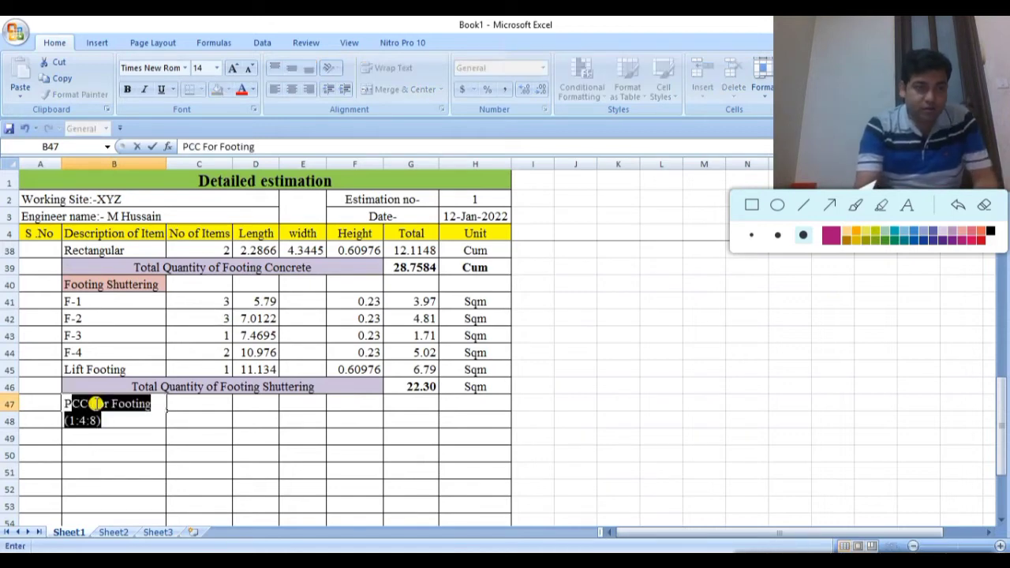
{"action": "type", "text": "Pades"}
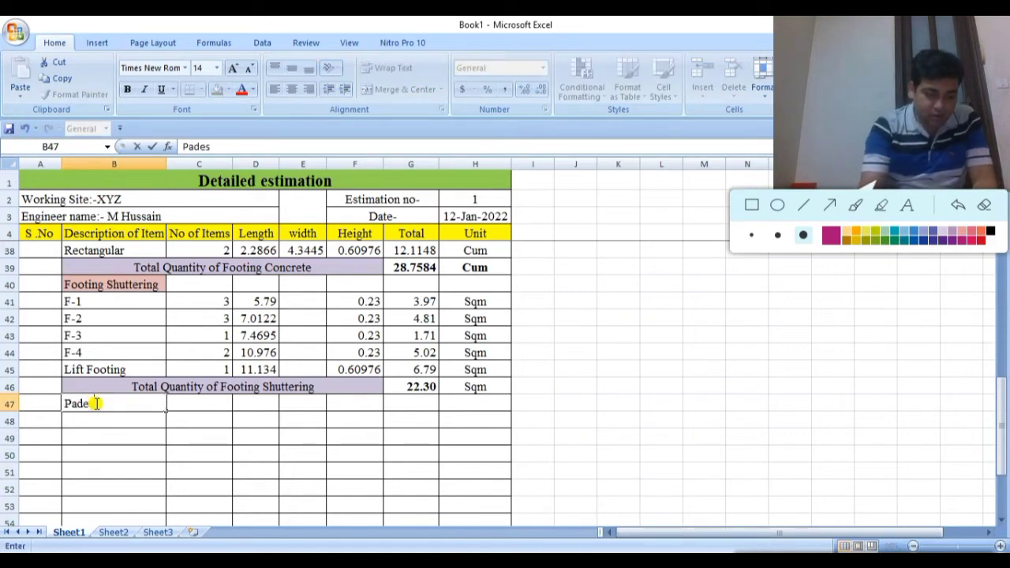
{"action": "type", "text": "tal C"}
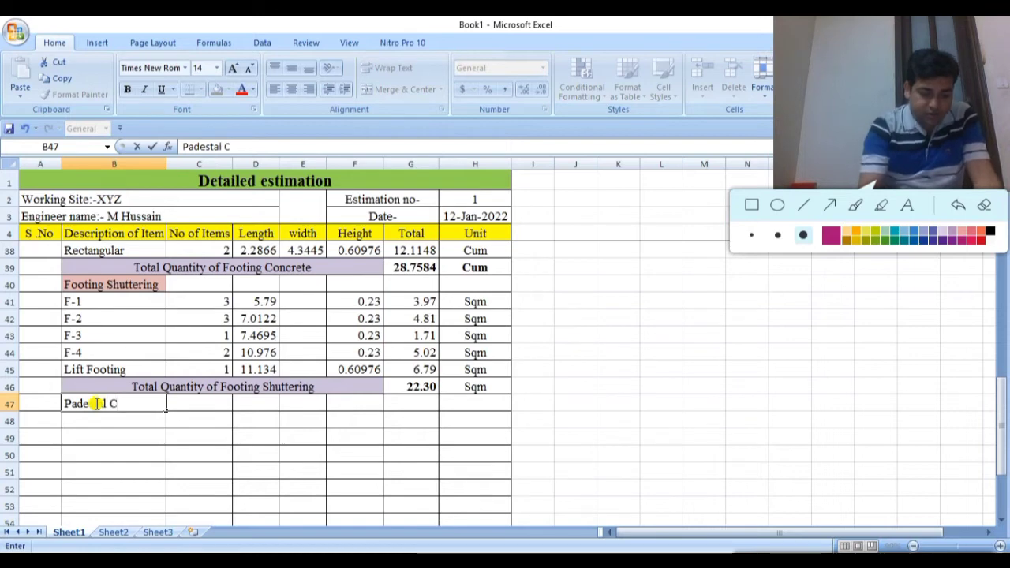
{"action": "type", "text": "olumn"}
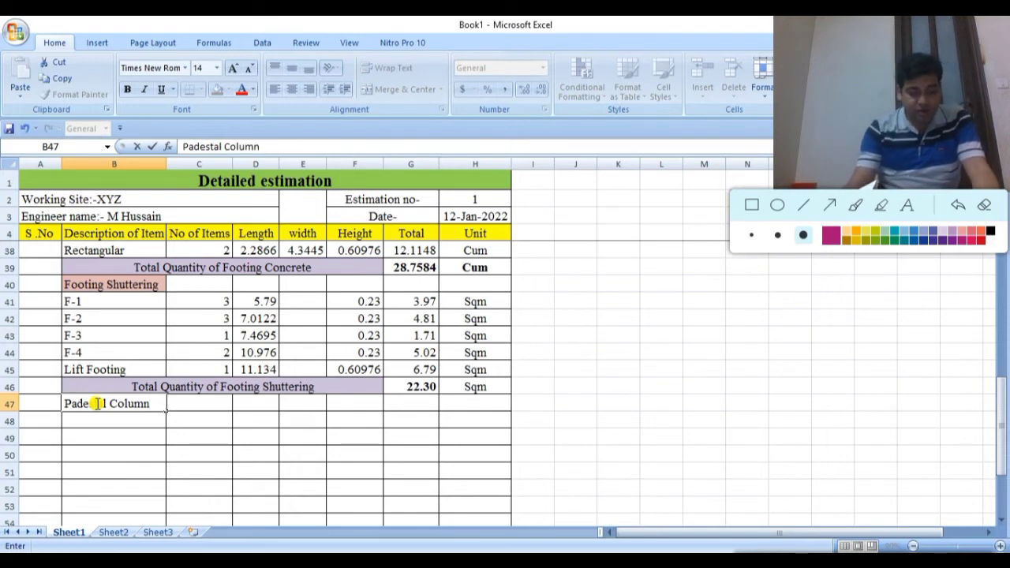
{"action": "key", "text": "Return"}
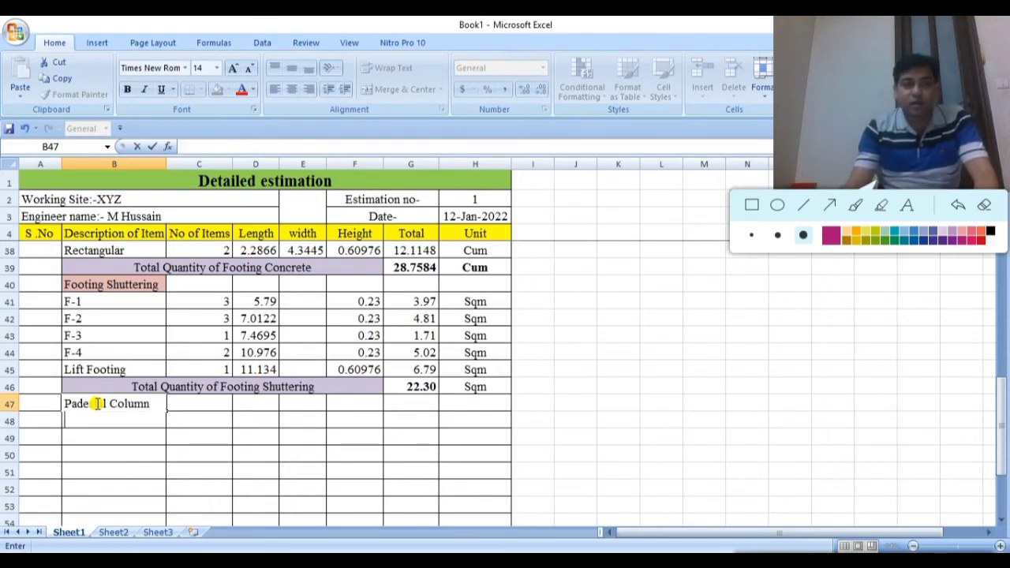
{"action": "type", "text": "C"}
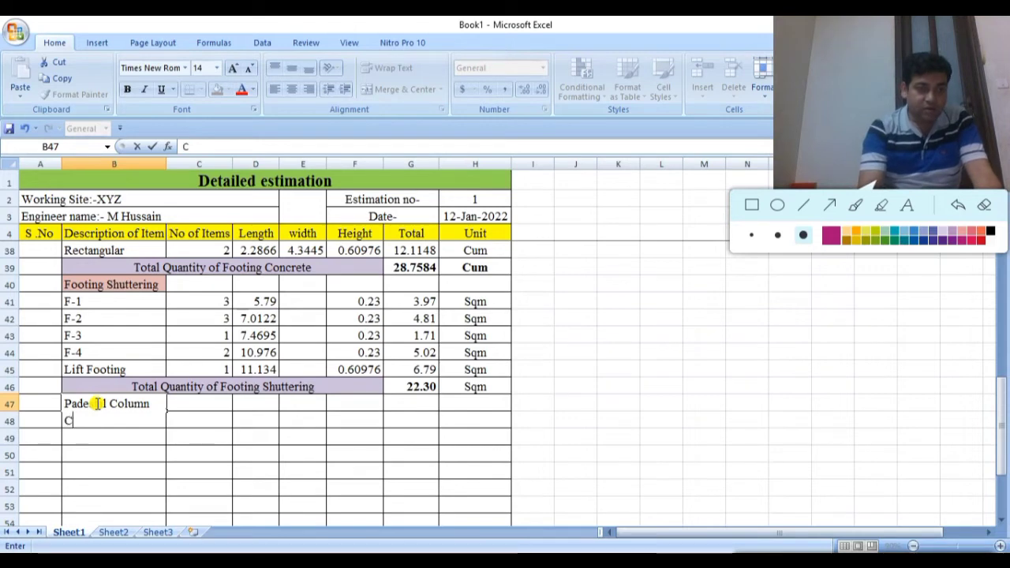
{"action": "type", "text": "oncrete"}
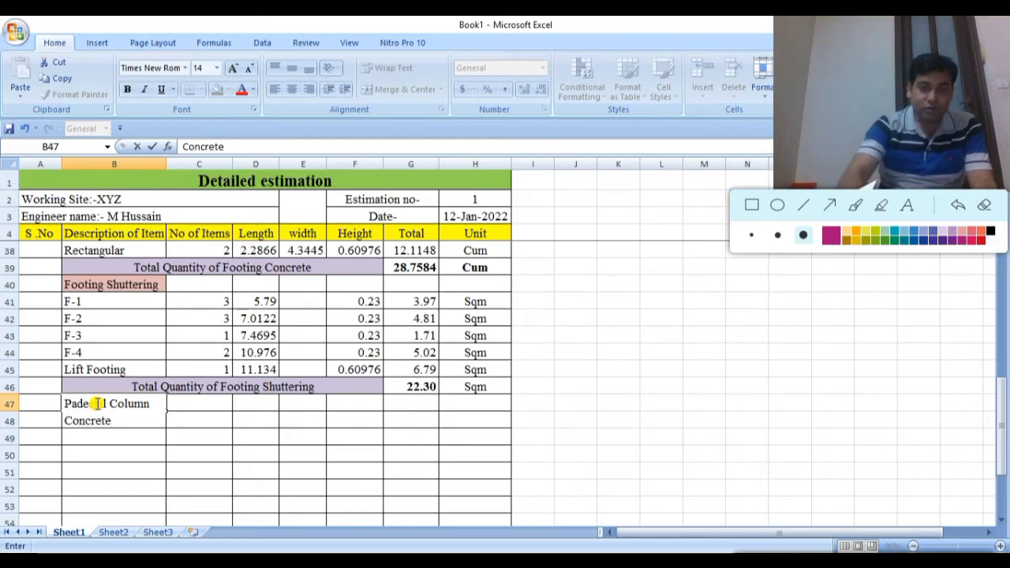
{"action": "type", "text": "("}
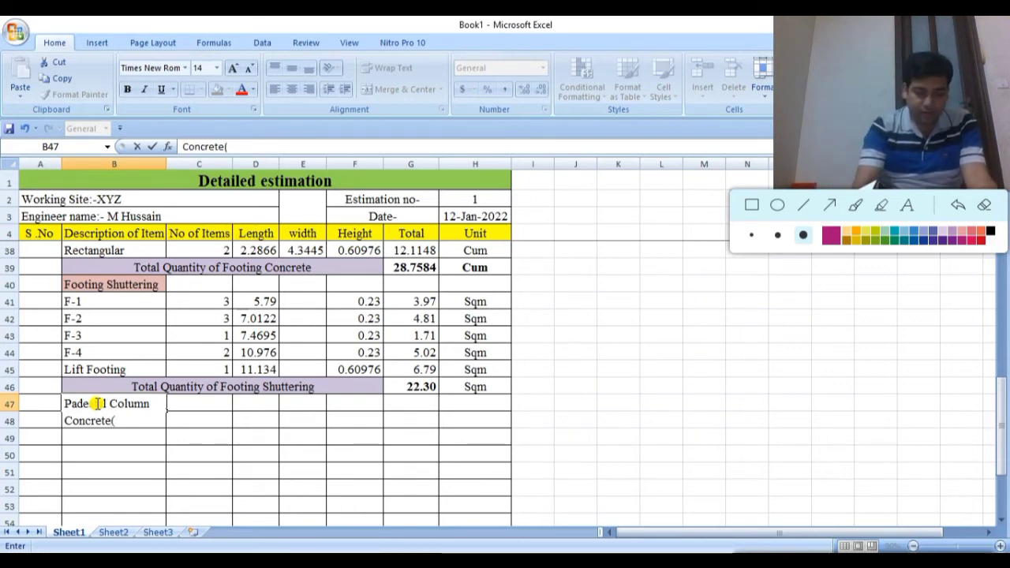
{"action": "type", "text": "mM"}
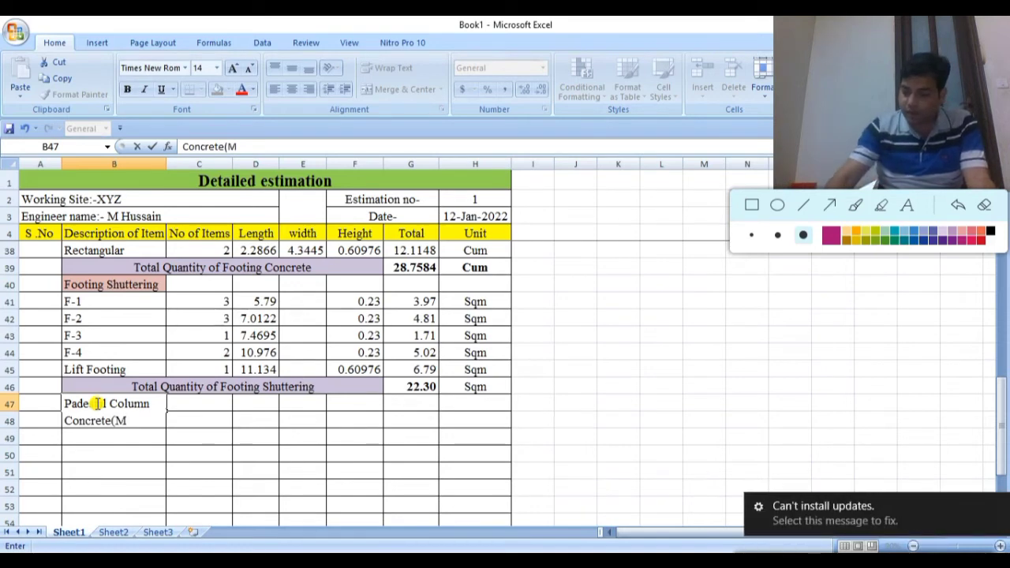
{"action": "type", "text": "-20"}
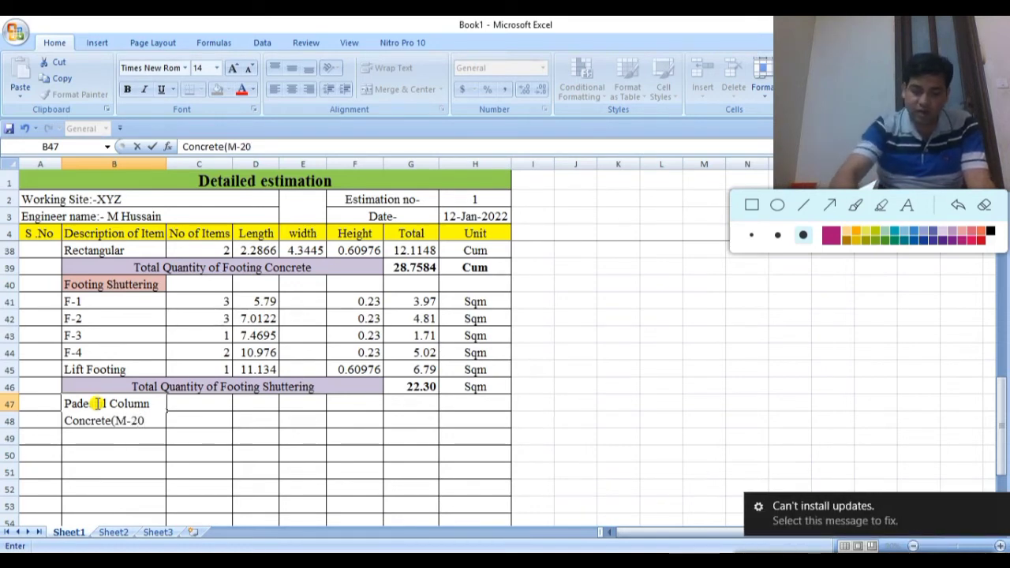
{"action": "type", "text": ")"}
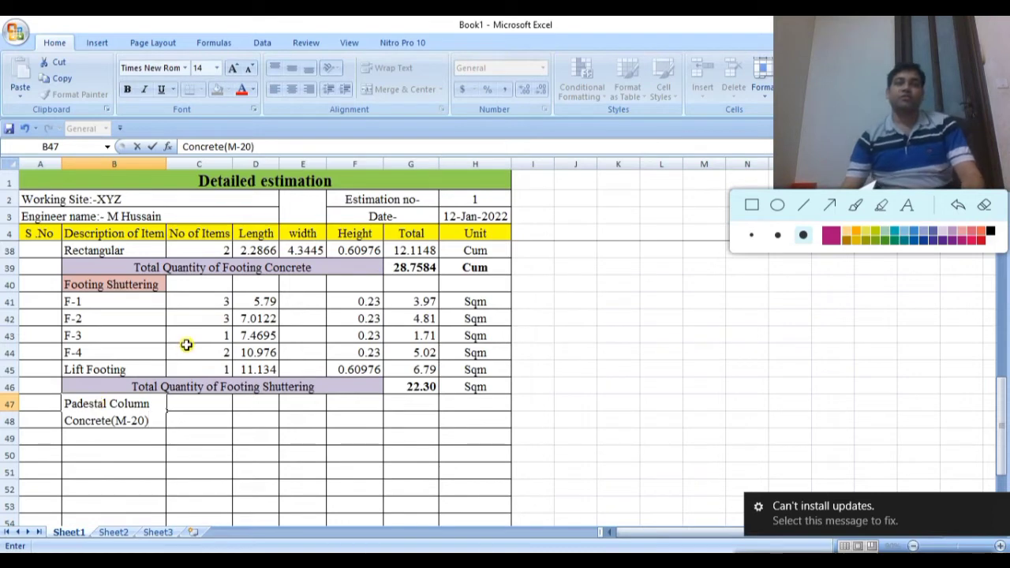
{"action": "scroll", "coordinate": [186, 344], "scroll_direction": "down", "scroll_amount": 1}
{"action": "left_click", "coordinate": [245, 434]}
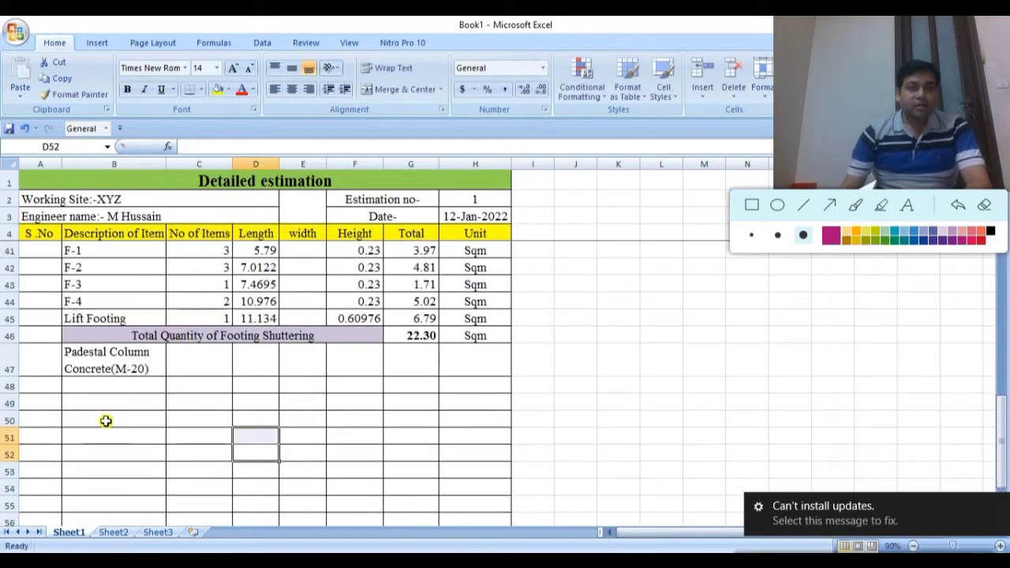
Fill the pedestal column concrete heading cell B47 with light orange
{"action": "left_click", "coordinate": [143, 351]}
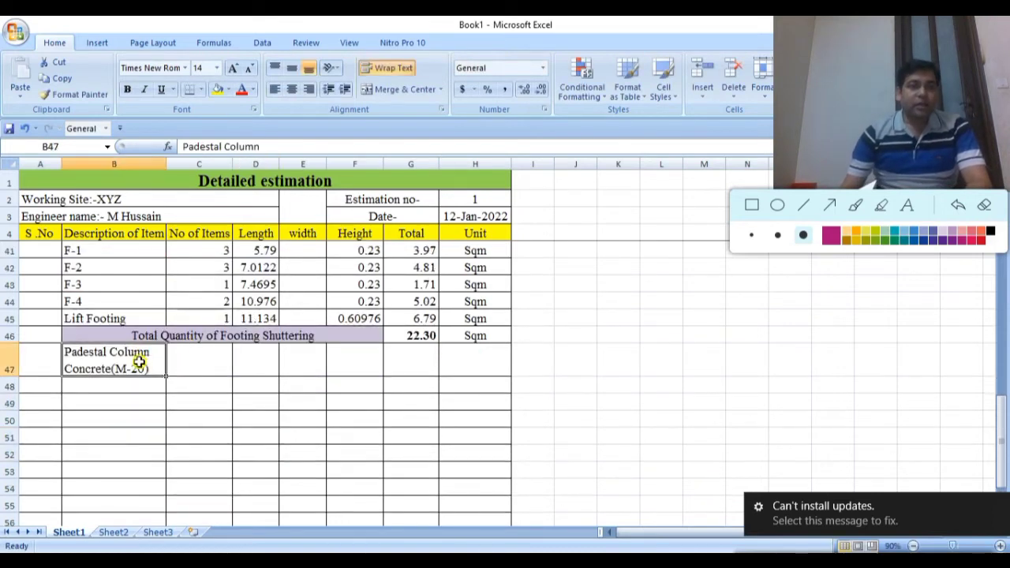
{"action": "left_click", "coordinate": [228, 89]}
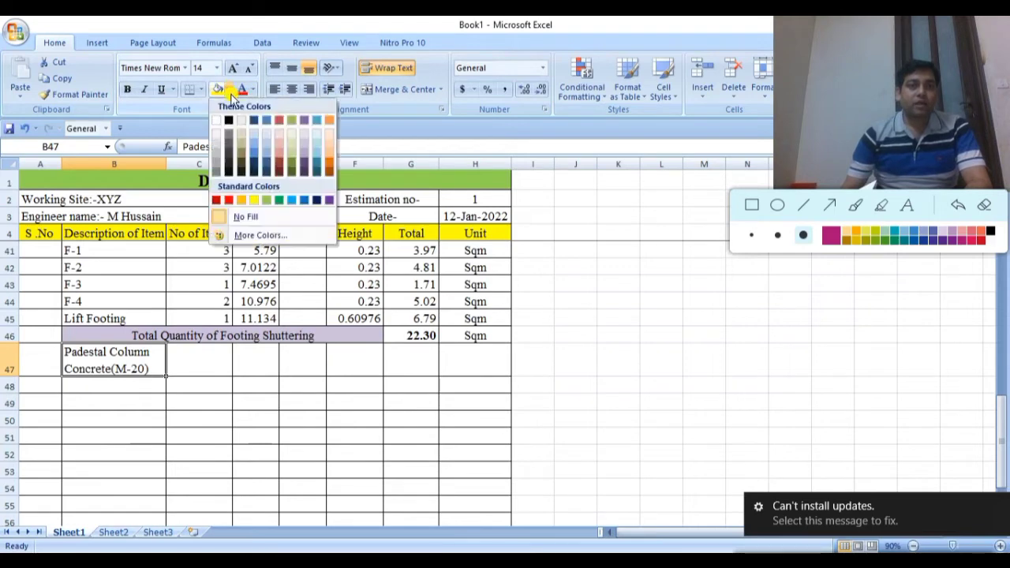
{"action": "left_click", "coordinate": [329, 139]}
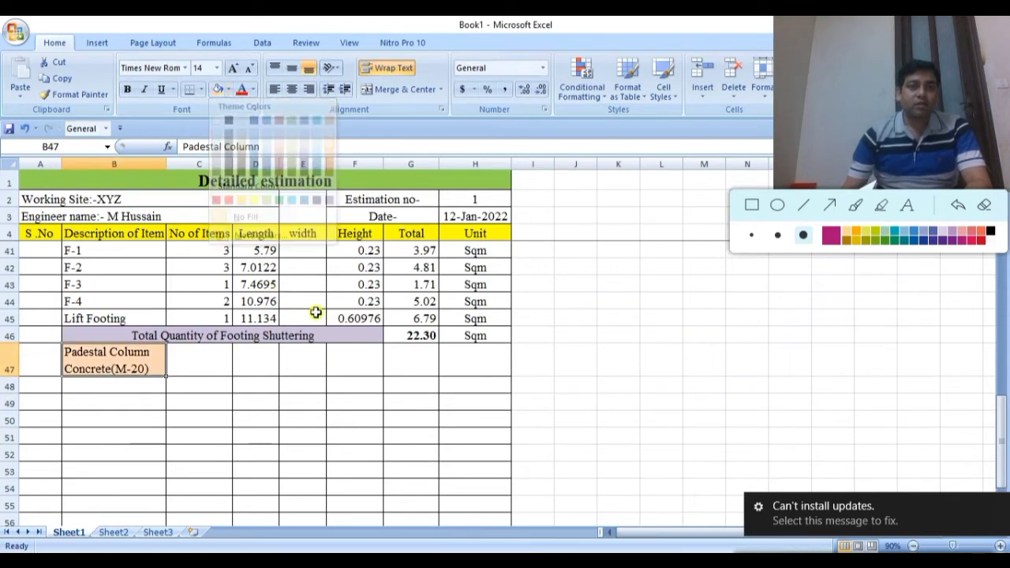
{"action": "scroll", "coordinate": [315, 364], "scroll_direction": "down", "scroll_amount": 1}
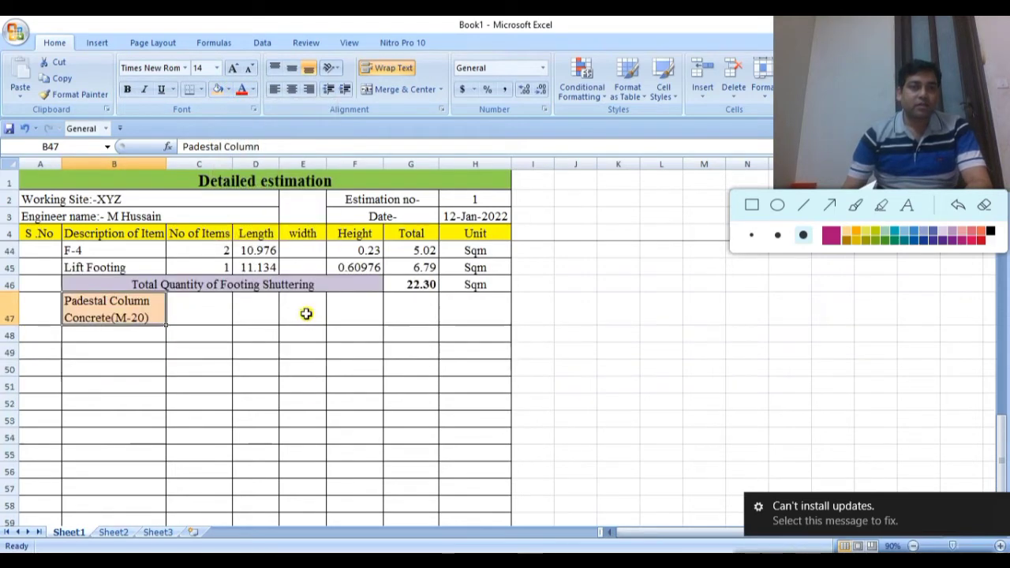
{"action": "left_click", "coordinate": [583, 338]}
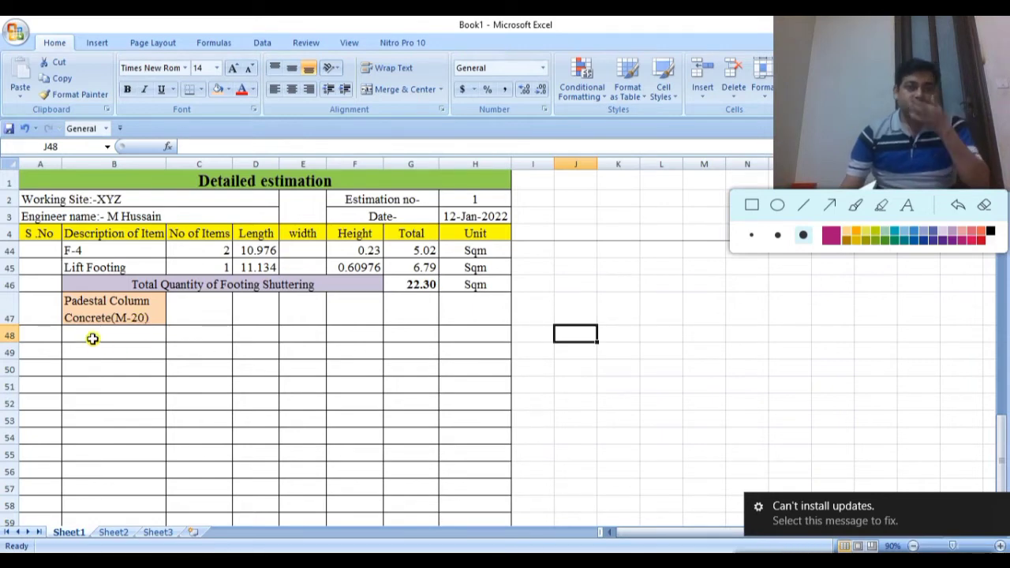
Switch to Nitro Pro and bring up the GRID MARKING PLAN drawing at the columns around the lift
{"action": "scroll", "coordinate": [87, 350], "scroll_direction": "up", "scroll_amount": 2}
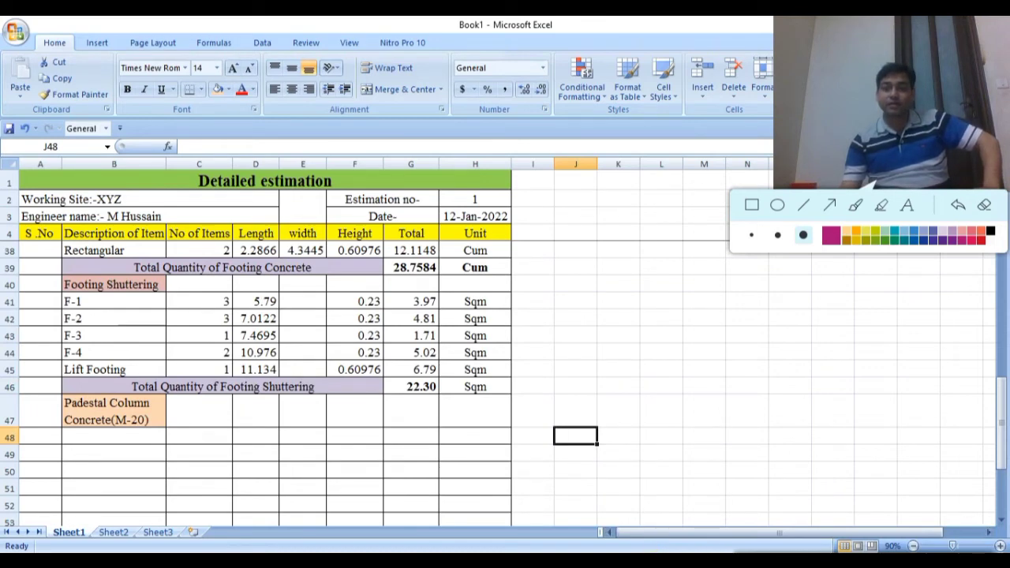
{"action": "mouse_move", "coordinate": [634, 549]}
{"action": "left_click", "coordinate": [636, 529]}
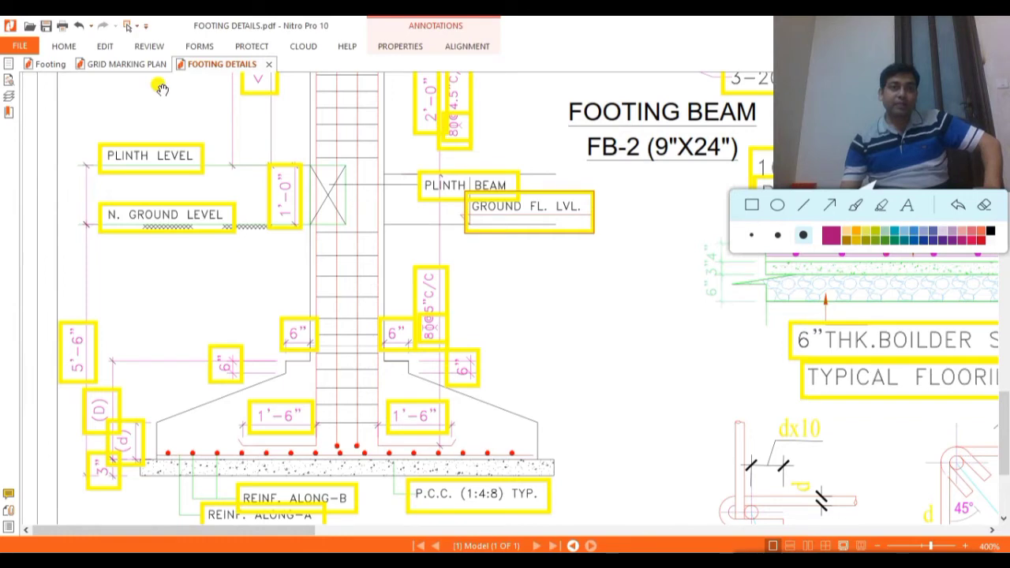
{"action": "left_click", "coordinate": [135, 64]}
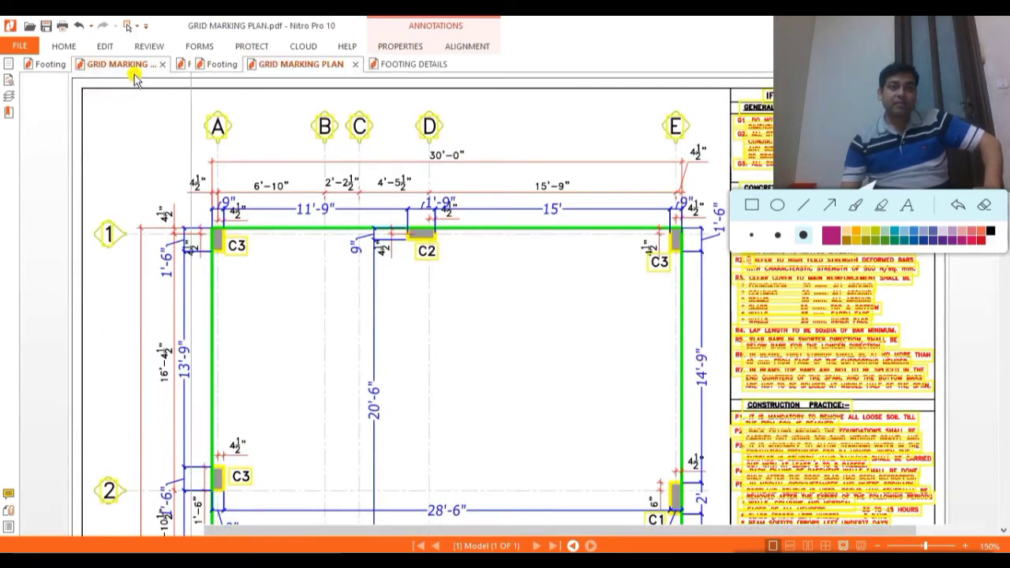
{"action": "scroll", "coordinate": [390, 237], "scroll_direction": "down", "scroll_amount": 1}
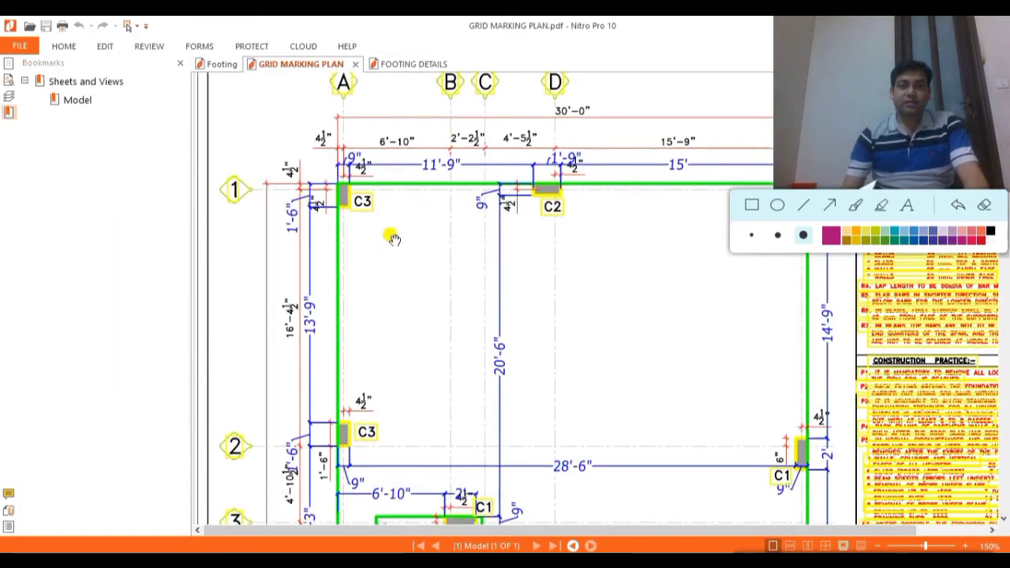
{"action": "scroll", "coordinate": [395, 239], "scroll_direction": "down", "scroll_amount": 2}
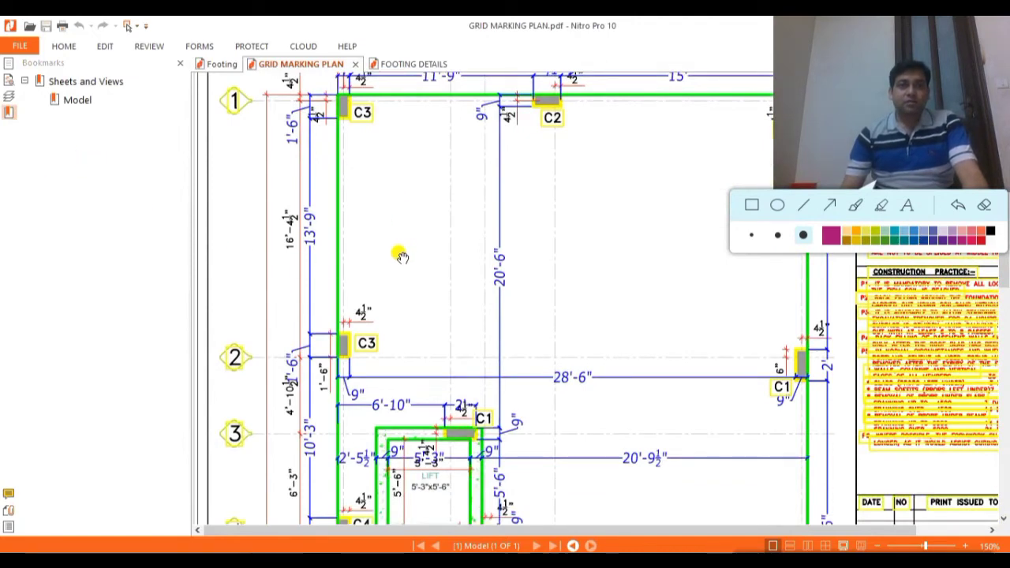
{"action": "scroll", "coordinate": [390, 258], "scroll_direction": "down", "scroll_amount": 1}
{"action": "left_click", "coordinate": [179, 64]}
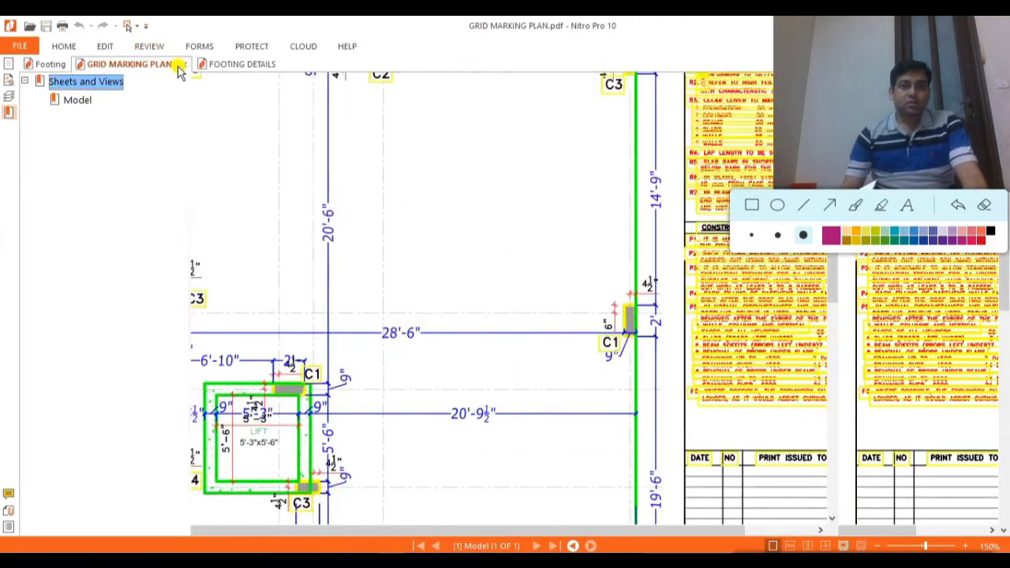
{"action": "scroll", "coordinate": [315, 208], "scroll_direction": "down", "scroll_amount": 1}
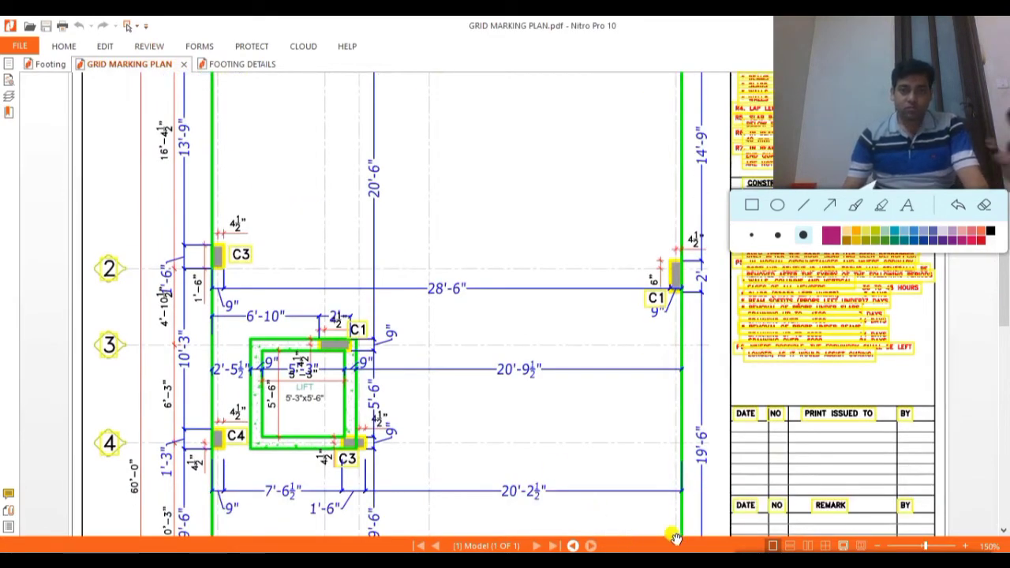
Examine the grid marking plan for the positions and number of columns C1 to C4 along grid lines 1 to 6
{"action": "scroll", "coordinate": [514, 266], "scroll_direction": "up", "scroll_amount": 3}
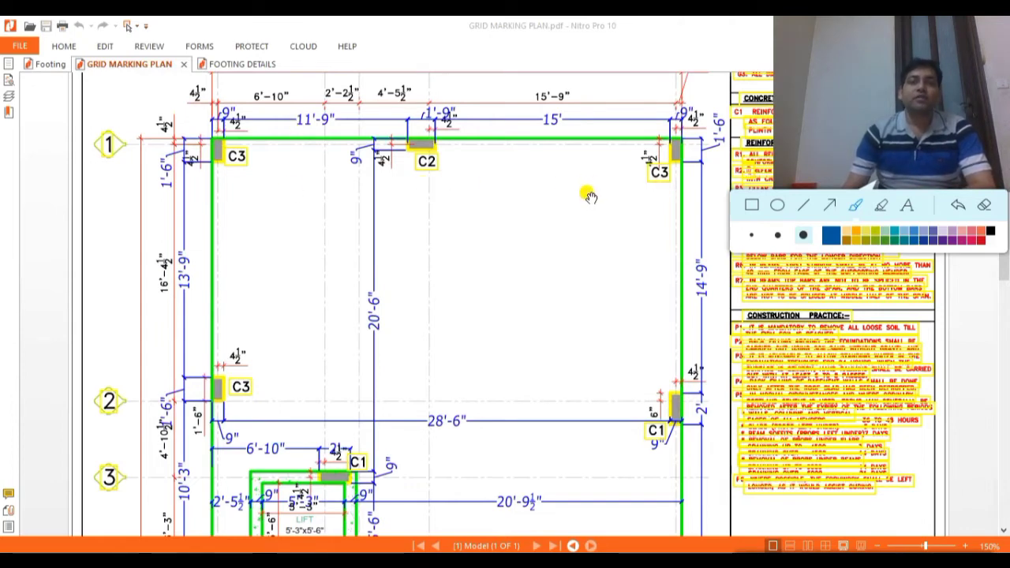
{"action": "scroll", "coordinate": [588, 196], "scroll_direction": "down", "scroll_amount": 3}
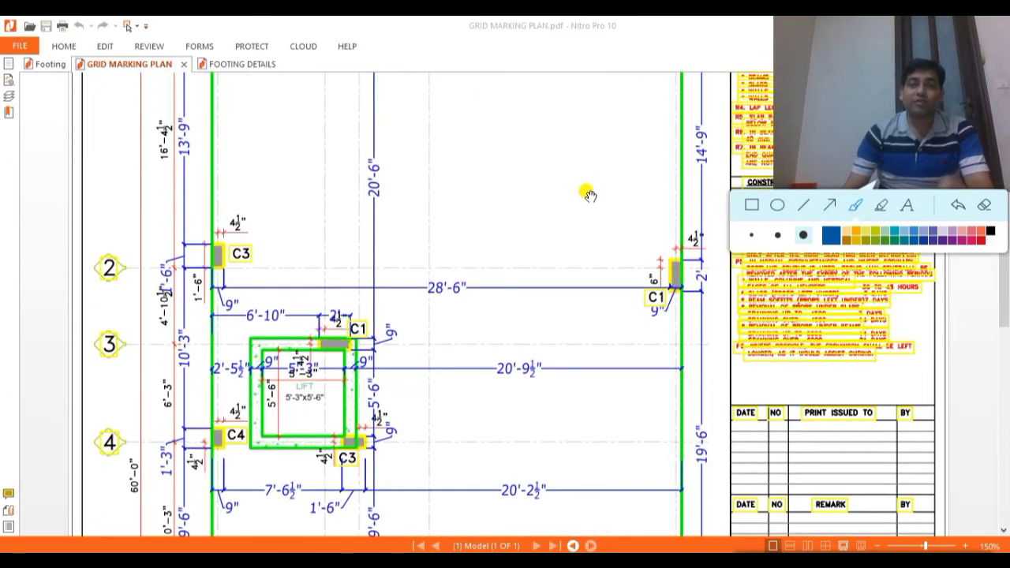
{"action": "scroll", "coordinate": [588, 195], "scroll_direction": "down", "scroll_amount": 1}
{"action": "scroll", "coordinate": [621, 194], "scroll_direction": "down", "scroll_amount": 1}
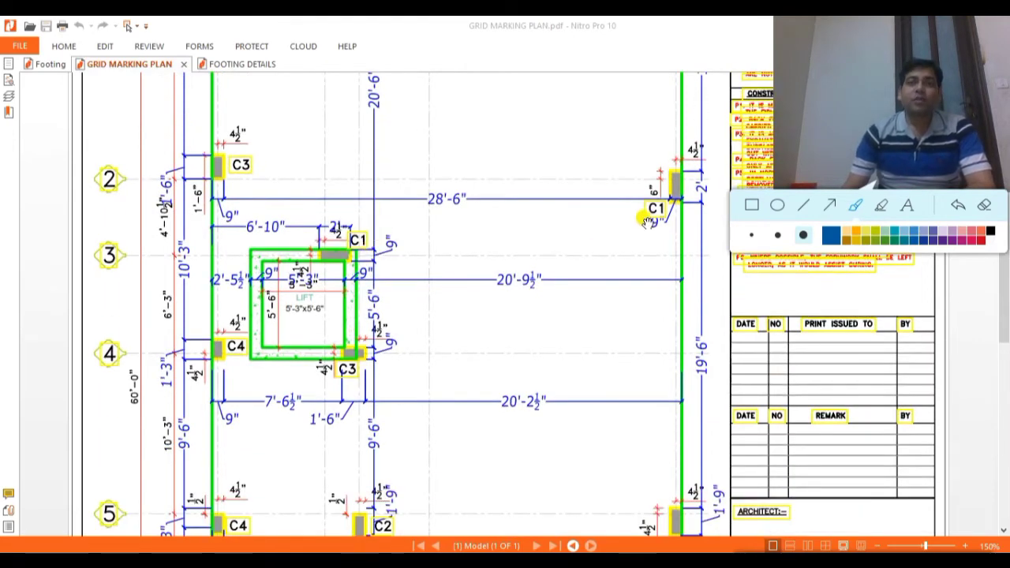
{"action": "scroll", "coordinate": [646, 220], "scroll_direction": "up", "scroll_amount": 3}
{"action": "scroll", "coordinate": [645, 221], "scroll_direction": "up", "scroll_amount": 1}
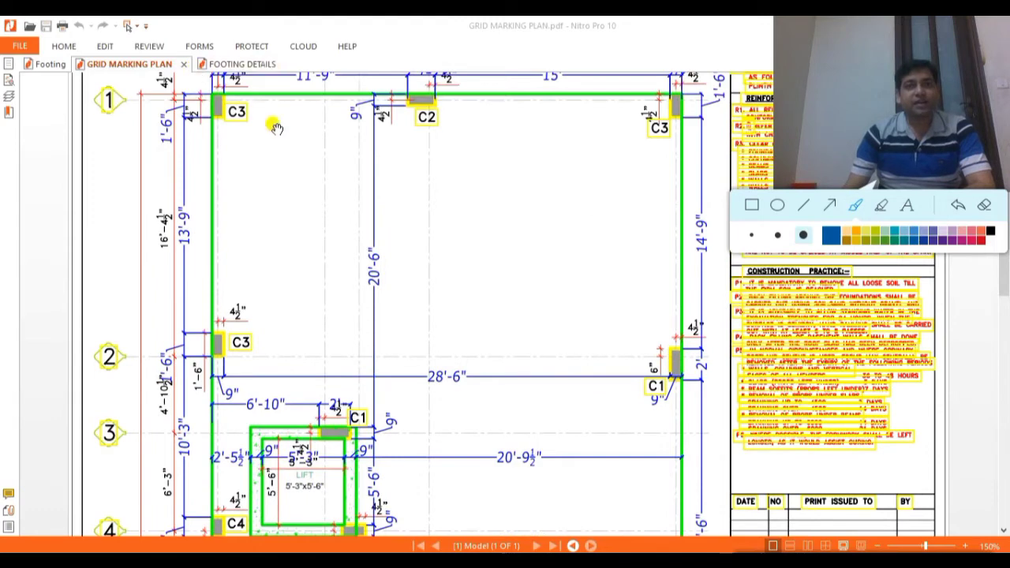
{"action": "scroll", "coordinate": [536, 138], "scroll_direction": "down", "scroll_amount": 2}
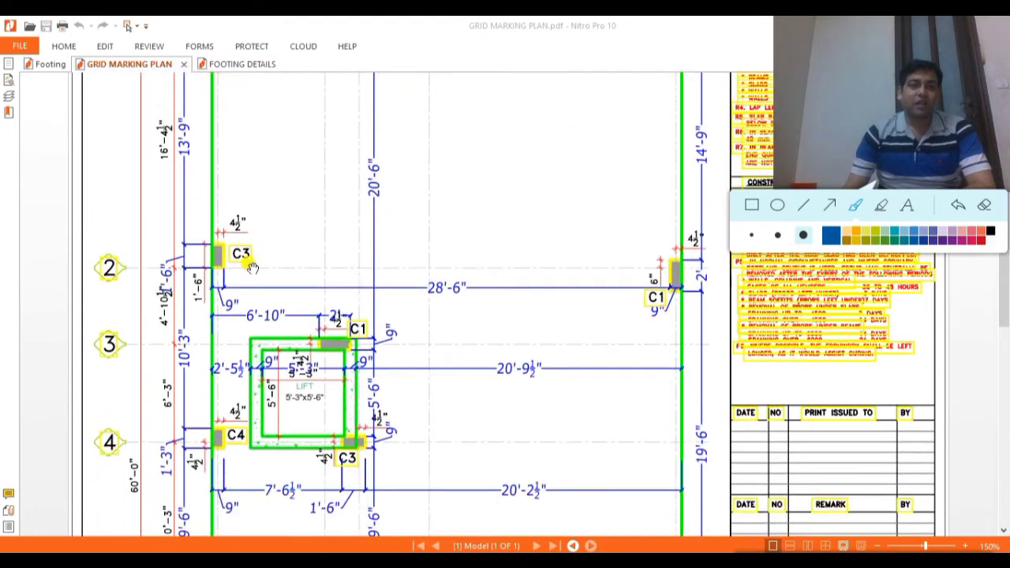
{"action": "scroll", "coordinate": [566, 182], "scroll_direction": "down", "scroll_amount": 2}
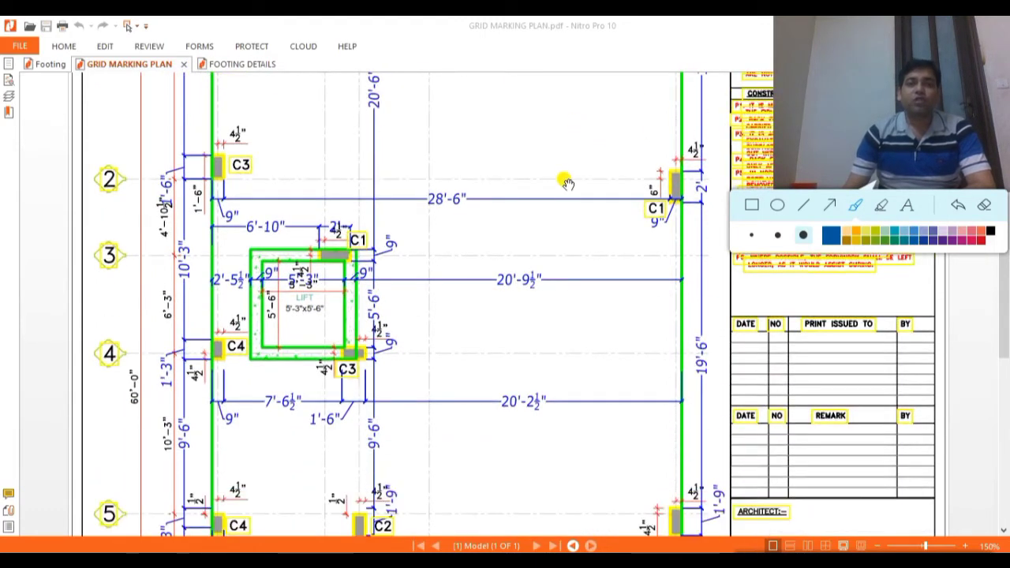
{"action": "scroll", "coordinate": [566, 182], "scroll_direction": "down", "scroll_amount": 1}
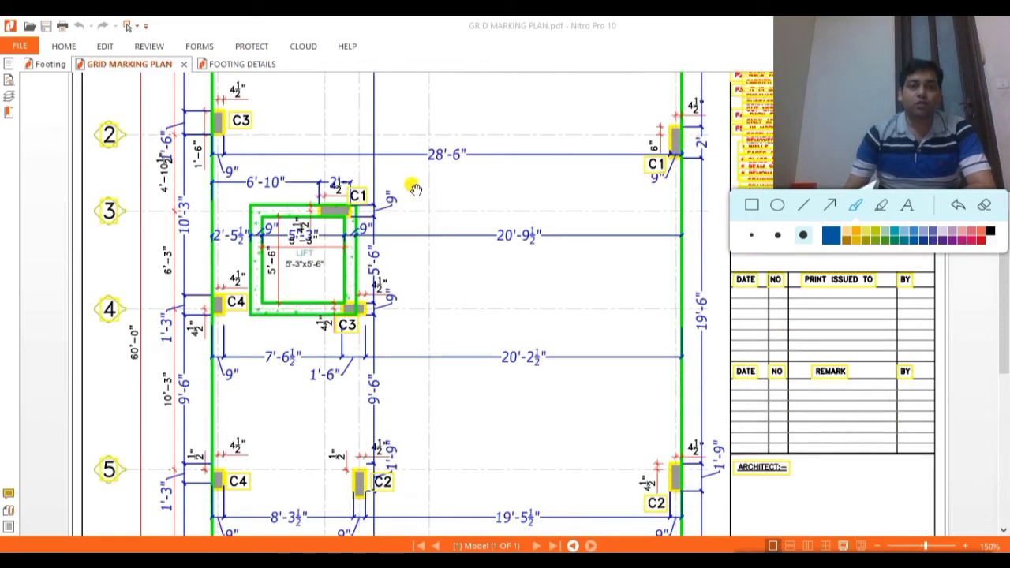
{"action": "scroll", "coordinate": [415, 188], "scroll_direction": "down", "scroll_amount": 6}
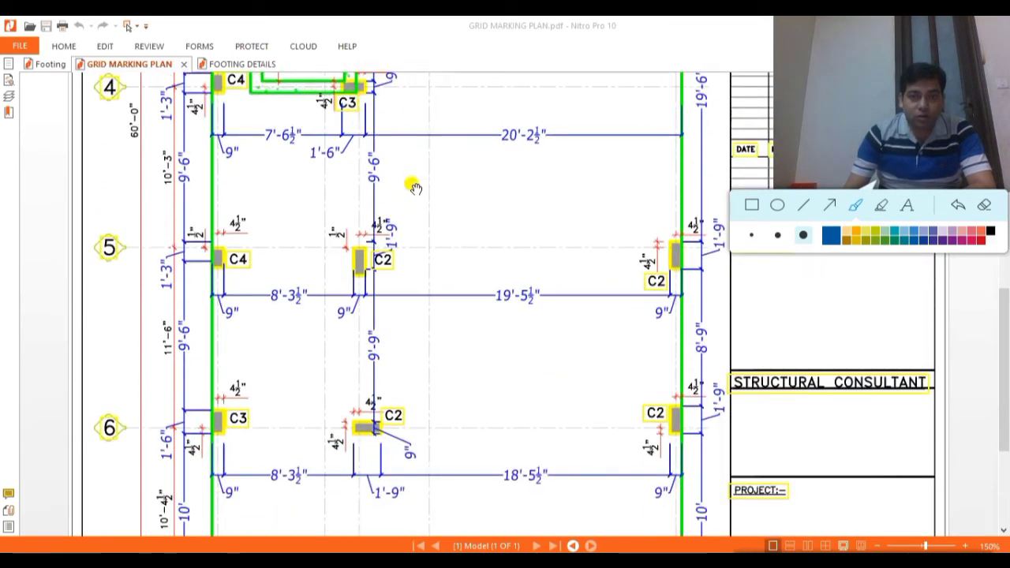
{"action": "scroll", "coordinate": [418, 190], "scroll_direction": "up", "scroll_amount": 6}
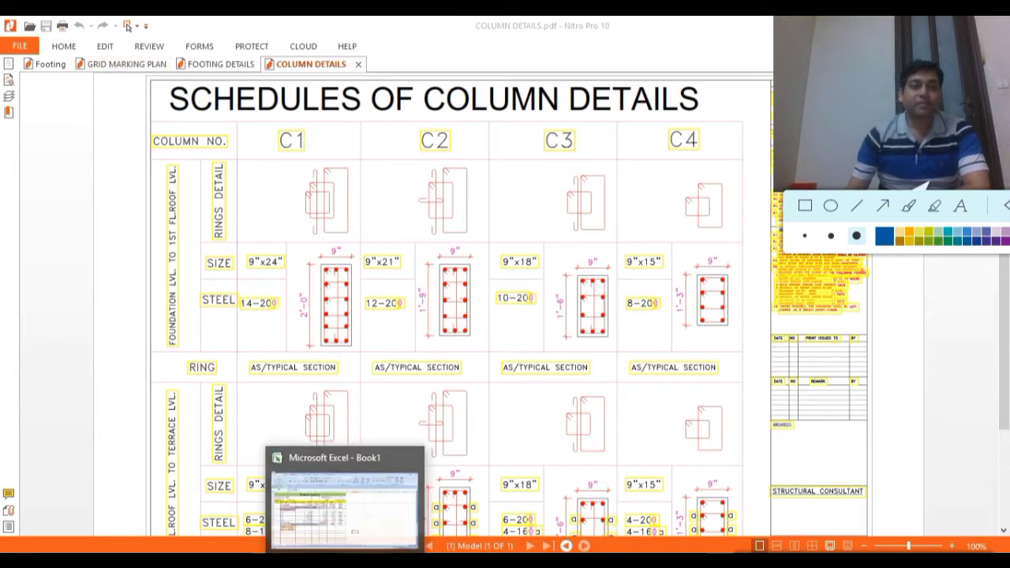
Go from the column schedule to the FOOTING DETAILS drawing to view the column and footing section
{"action": "left_click", "coordinate": [394, 536]}
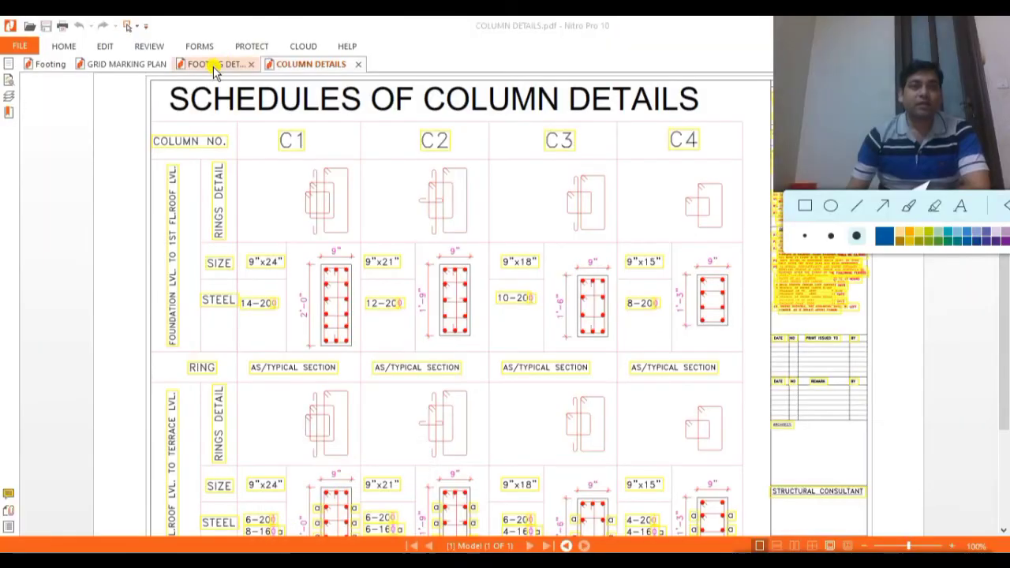
{"action": "left_click", "coordinate": [213, 66]}
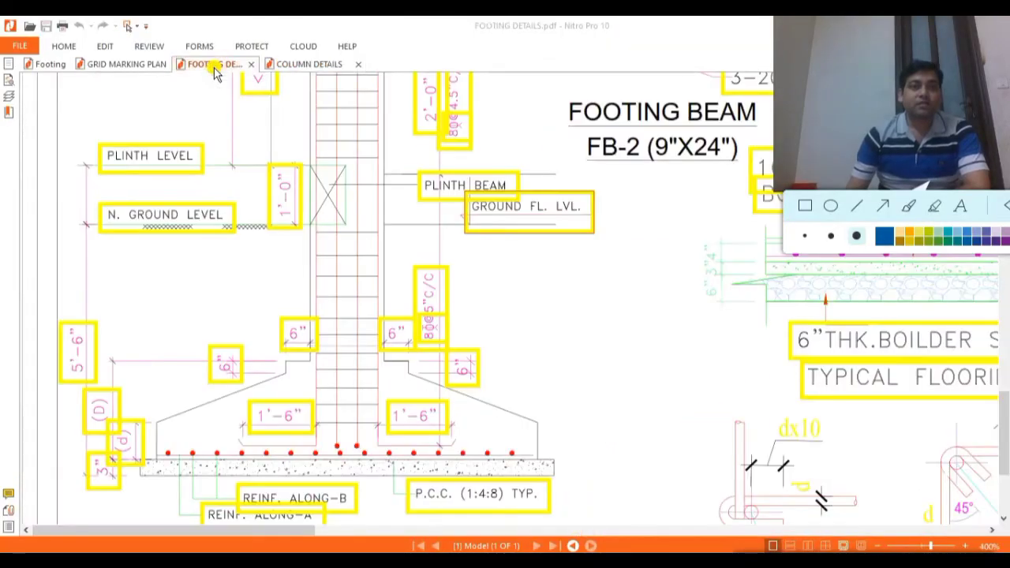
Return to the GRID MARKING PLAN drawing and view the columns around the lift
{"action": "left_click", "coordinate": [143, 63]}
{"action": "scroll", "coordinate": [430, 195], "scroll_direction": "up", "scroll_amount": 1}
{"action": "scroll", "coordinate": [429, 195], "scroll_direction": "up", "scroll_amount": 1}
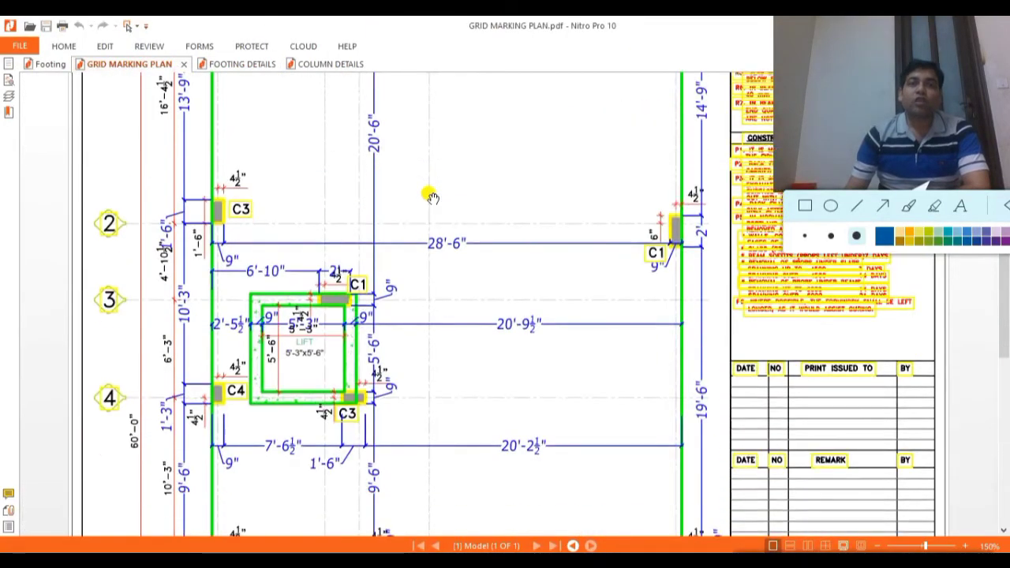
{"action": "scroll", "coordinate": [430, 195], "scroll_direction": "down", "scroll_amount": 1}
Switch to Excel and enter Column-C1 in B48 below the pedestal column heading, with 2 as its number of items
{"action": "key", "text": "alt+Tab"}
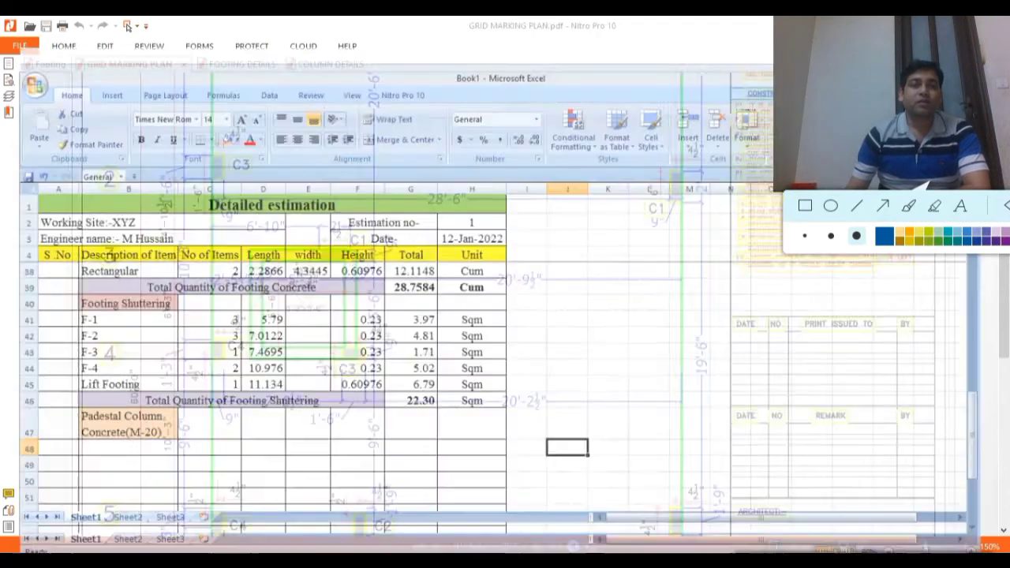
{"action": "scroll", "coordinate": [281, 266], "scroll_direction": "down", "scroll_amount": 3}
{"action": "scroll", "coordinate": [282, 267], "scroll_direction": "up", "scroll_amount": 1}
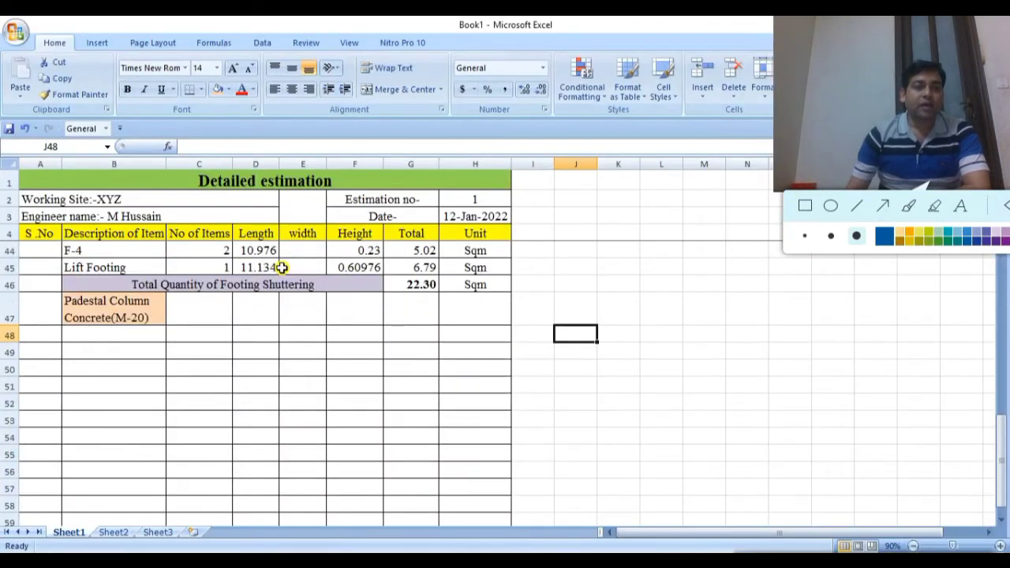
{"action": "left_click", "coordinate": [140, 341]}
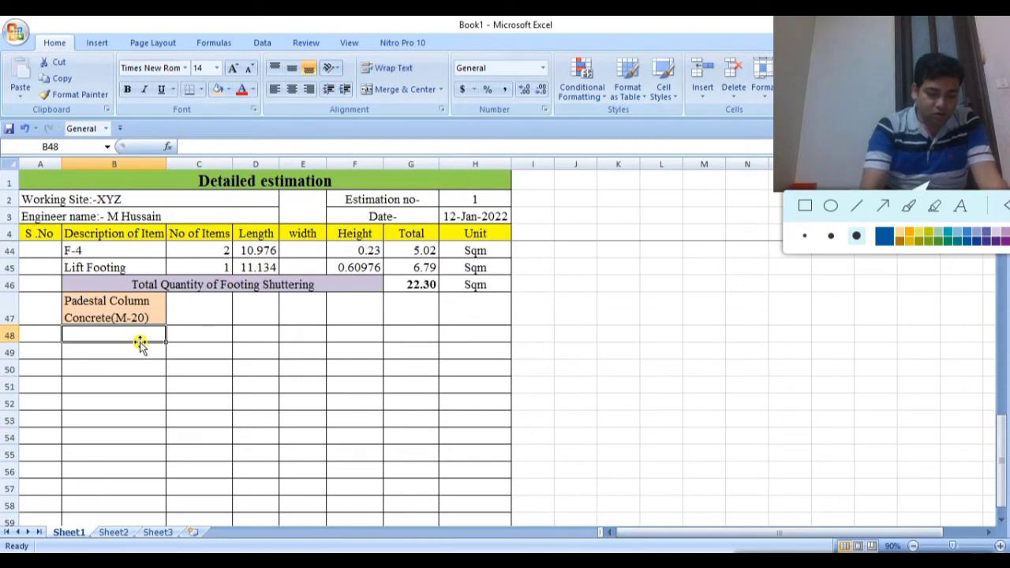
{"action": "type", "text": "Col"}
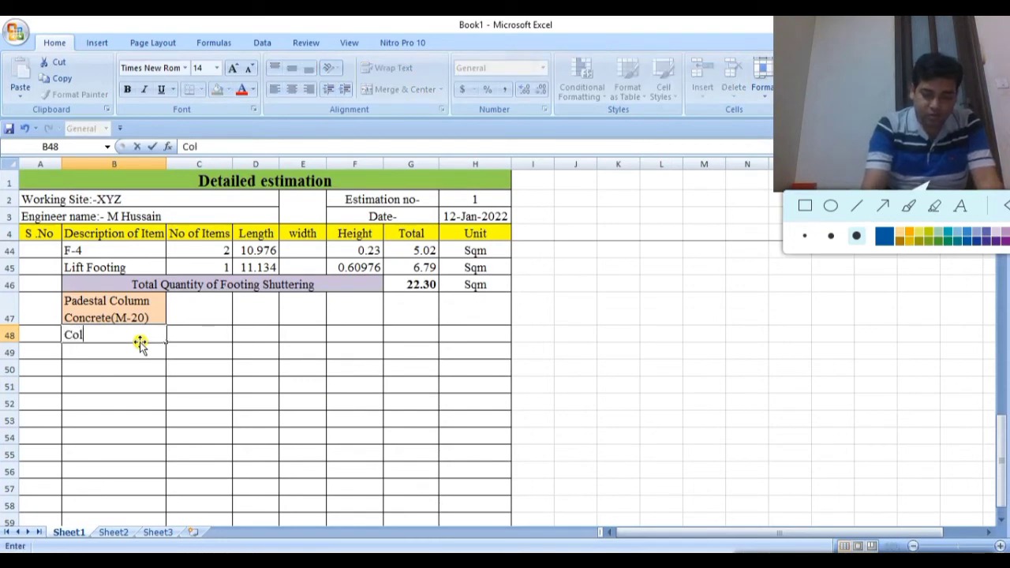
{"action": "type", "text": "umn"}
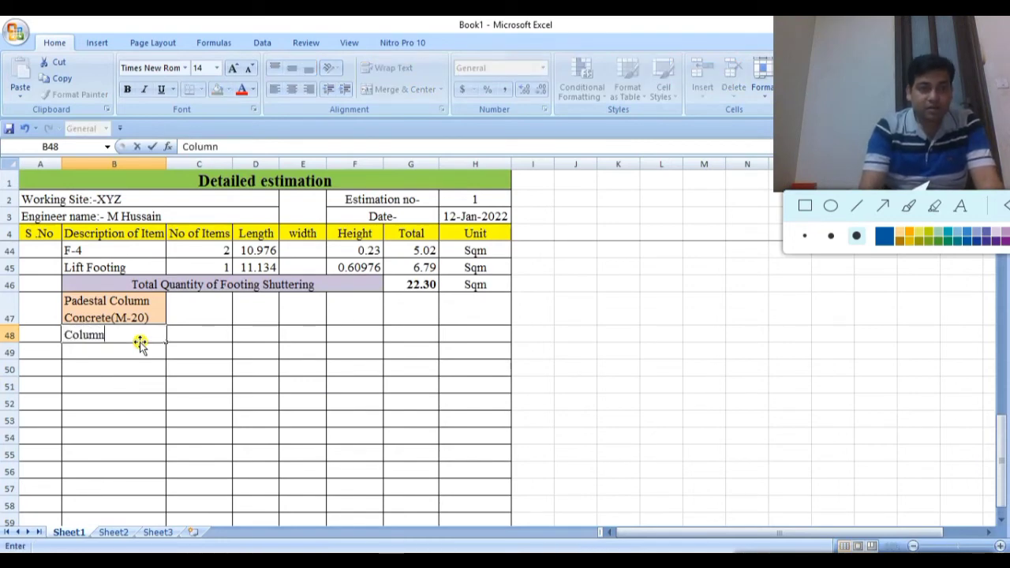
{"action": "type", "text": "-C1"}
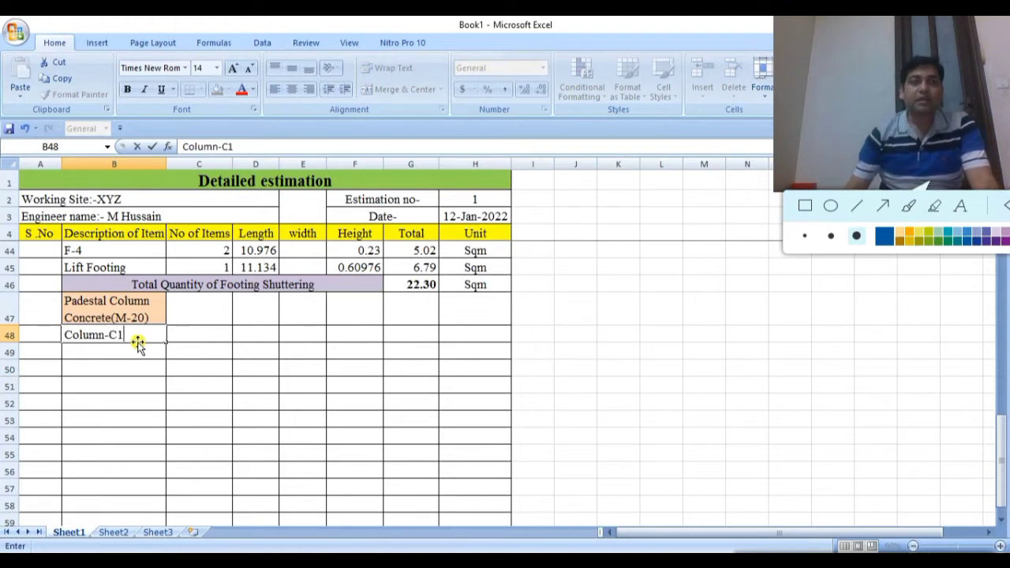
{"action": "left_click", "coordinate": [189, 337]}
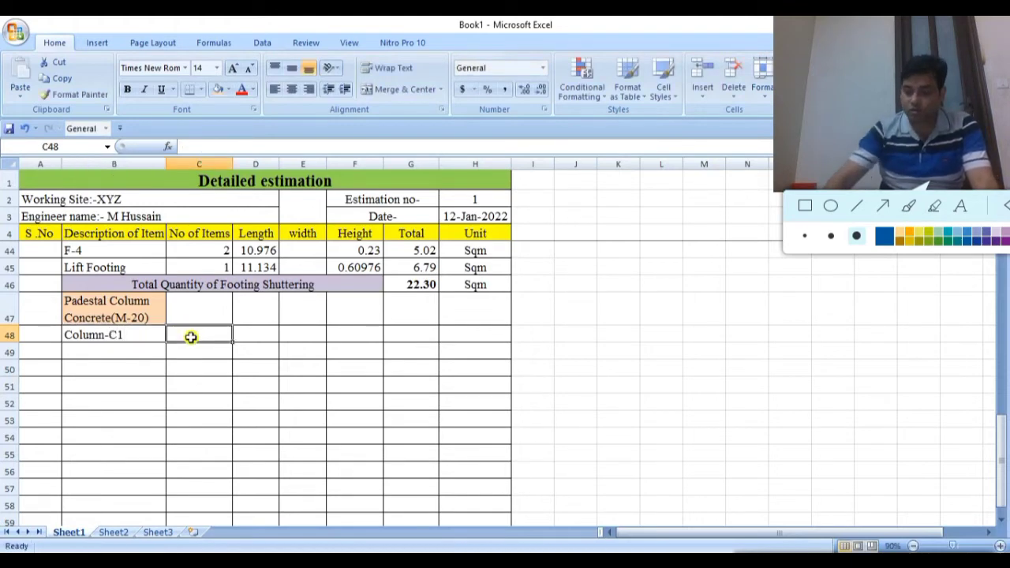
{"action": "type", "text": "2"}
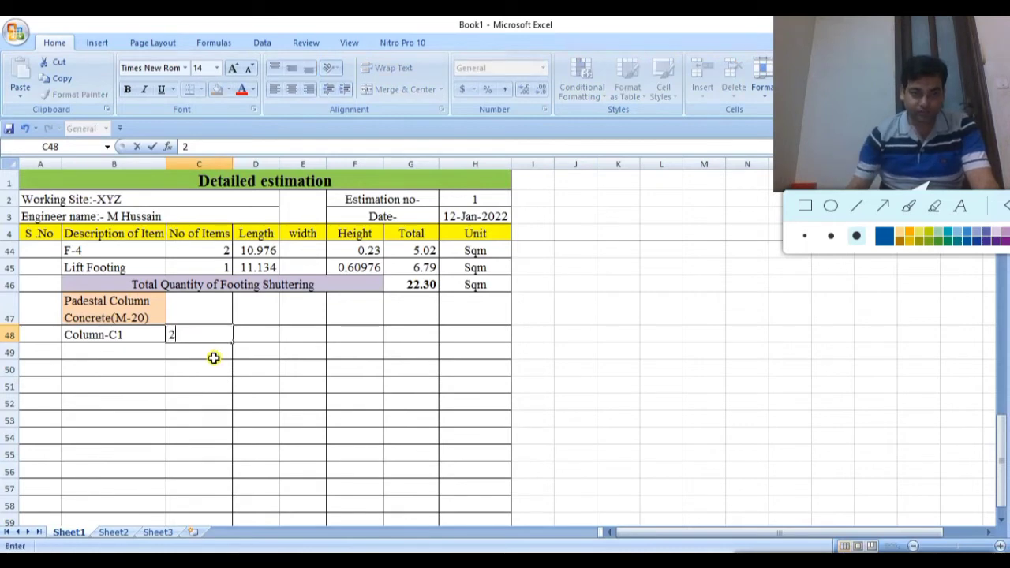
{"action": "key", "text": "Return"}
Enter the Column-C1 length in D48 as the formula =9/12
{"action": "left_click", "coordinate": [251, 336]}
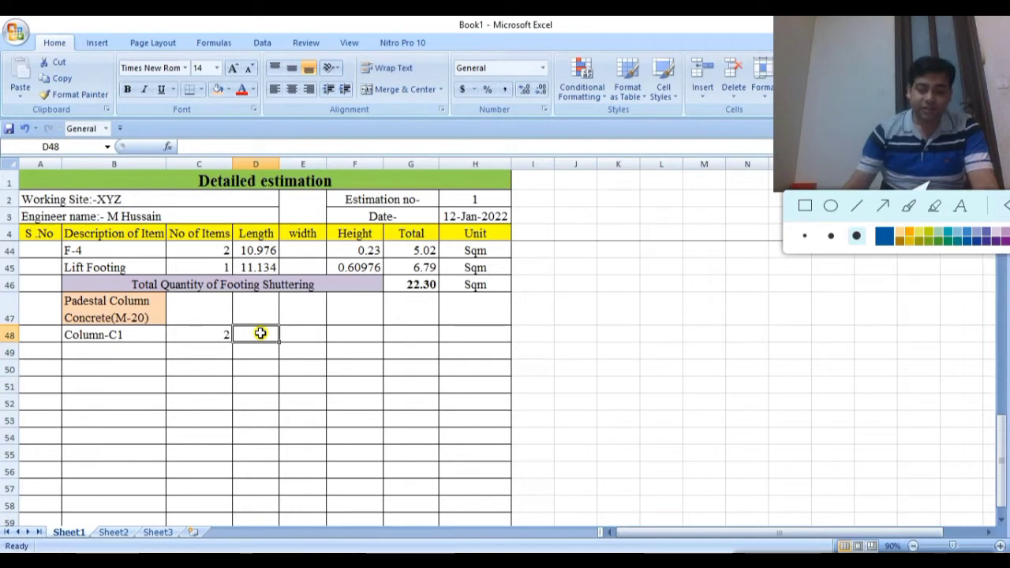
{"action": "type", "text": "="}
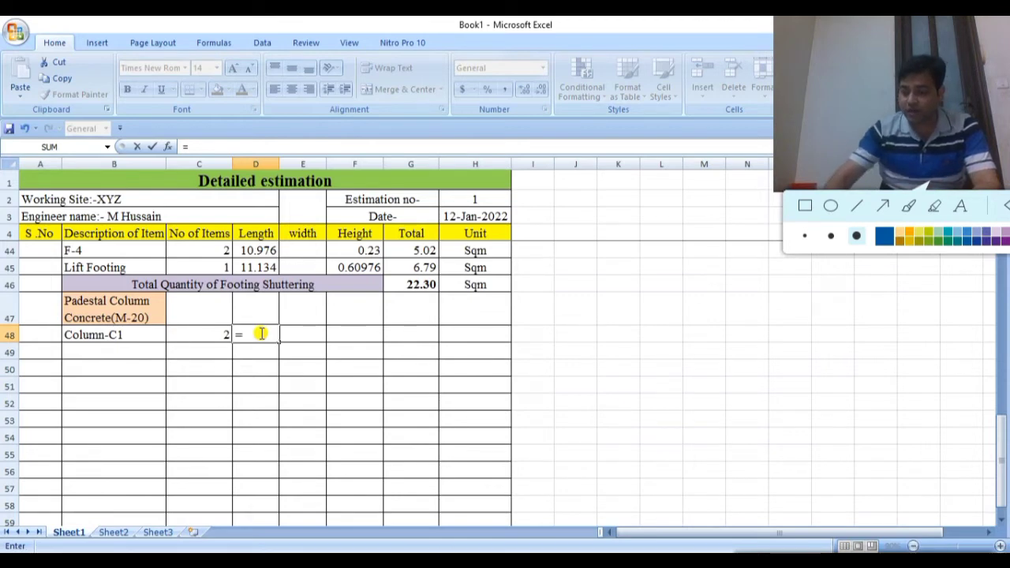
{"action": "type", "text": "0.75"}
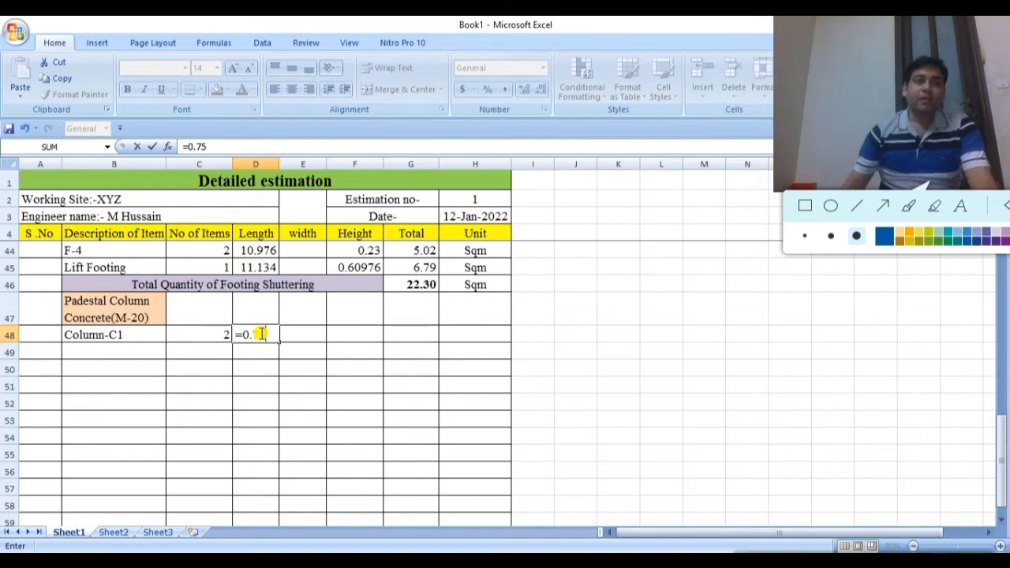
{"action": "key", "text": "BackSpace"}
{"action": "key", "text": "BackSpace"}
{"action": "key", "text": "BackSpace"}
{"action": "key", "text": "BackSpace"}
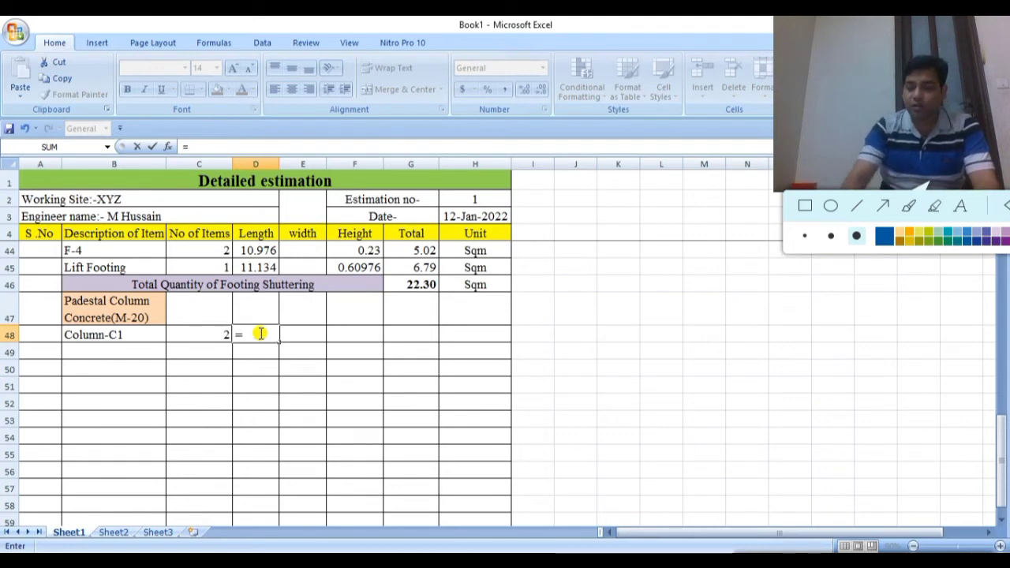
{"action": "type", "text": "9/12"}
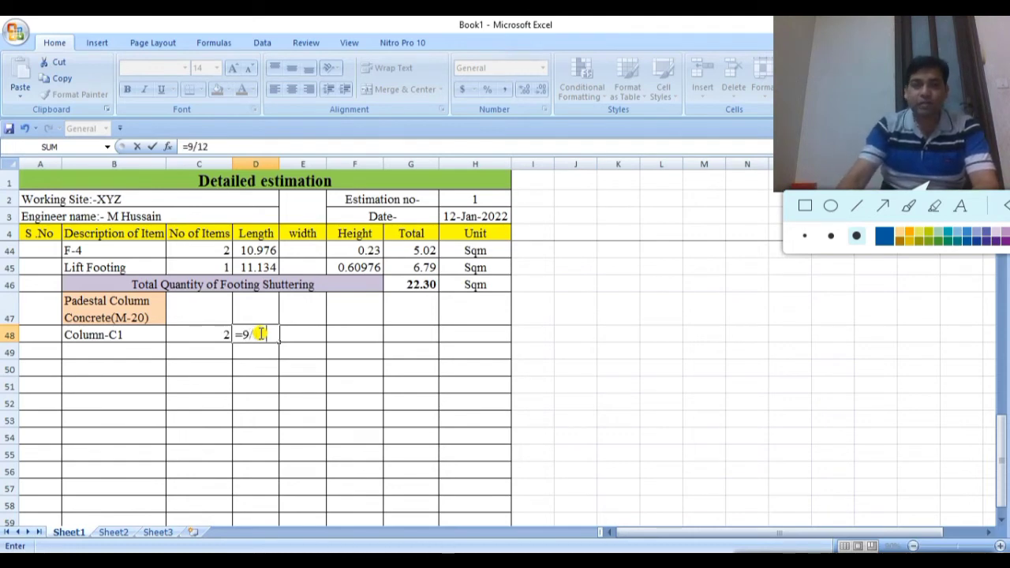
{"action": "key", "text": "Return"}
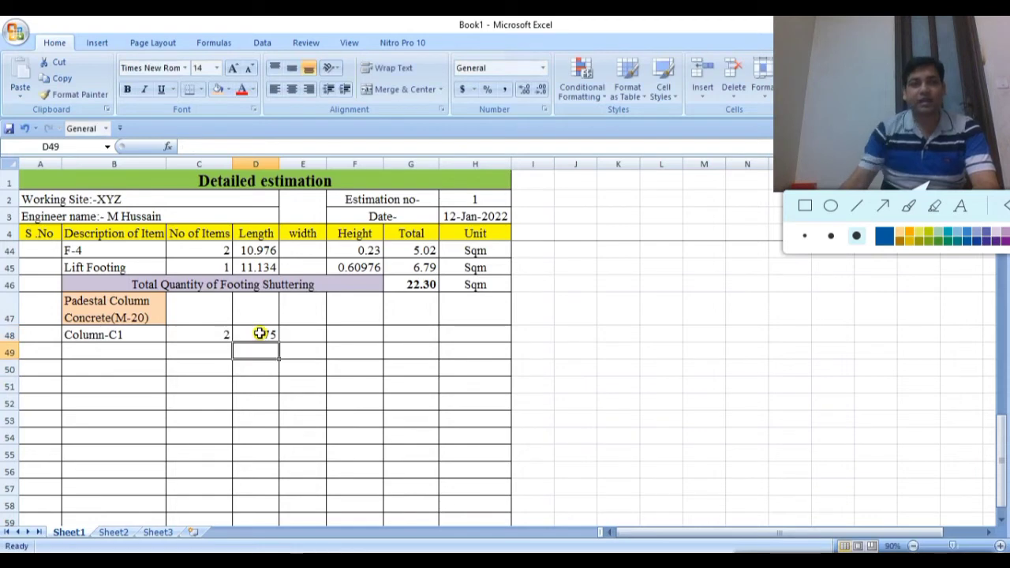
{"action": "left_click", "coordinate": [294, 334]}
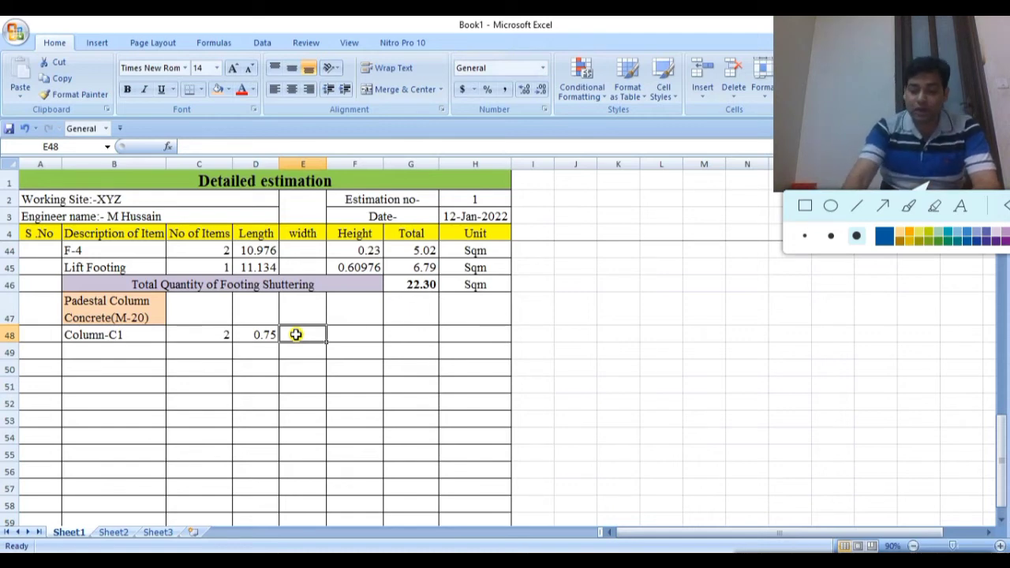
{"action": "type", "text": "=2"}
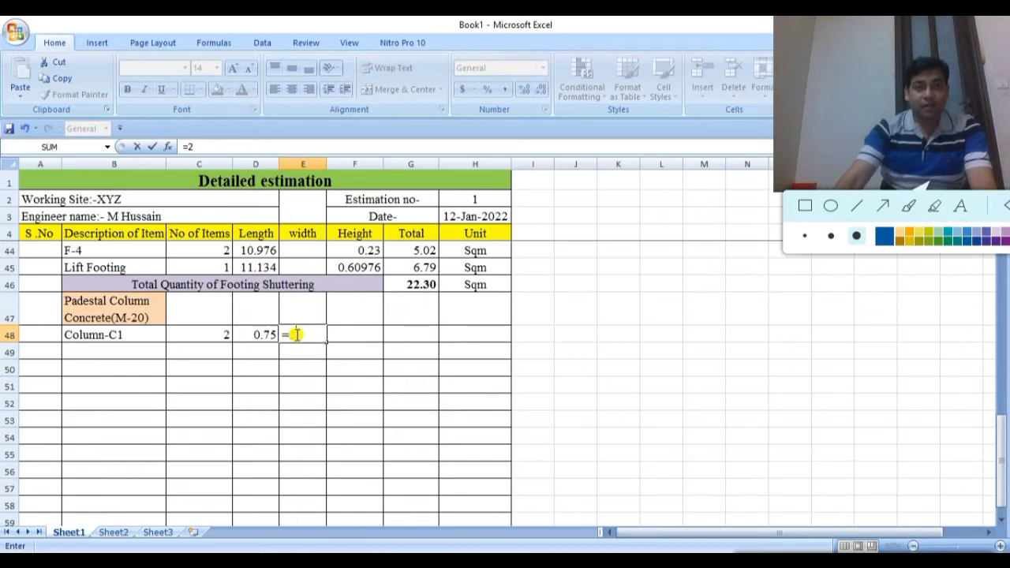
{"action": "key", "text": "BackSpace"}
{"action": "key", "text": "BackSpace"}
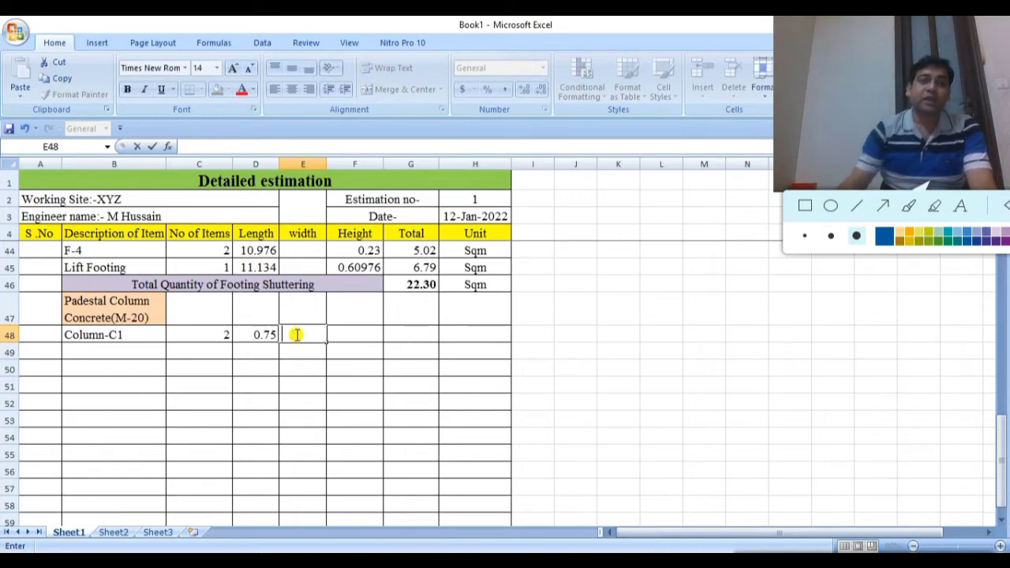
Extend the Column-C1 length formula in D48 to =9/12/3.28 to convert it to metres
{"action": "double_click", "coordinate": [269, 336]}
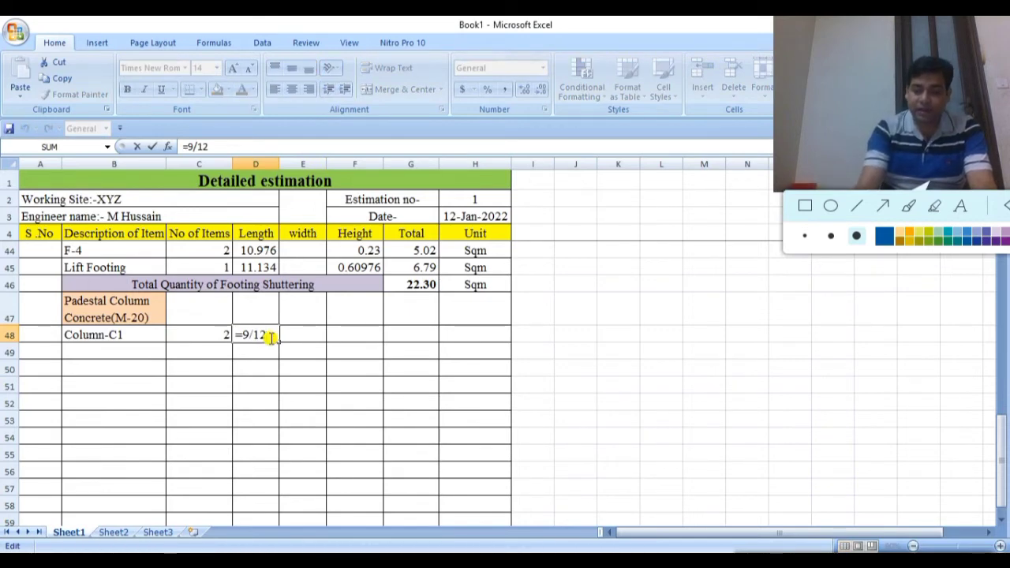
{"action": "type", "text": "/"}
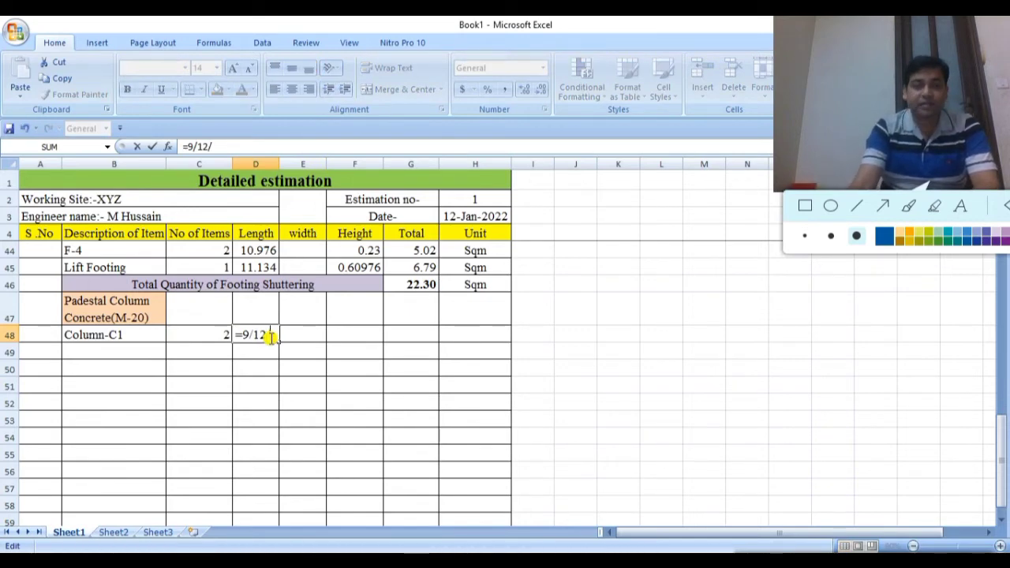
{"action": "type", "text": "3.28"}
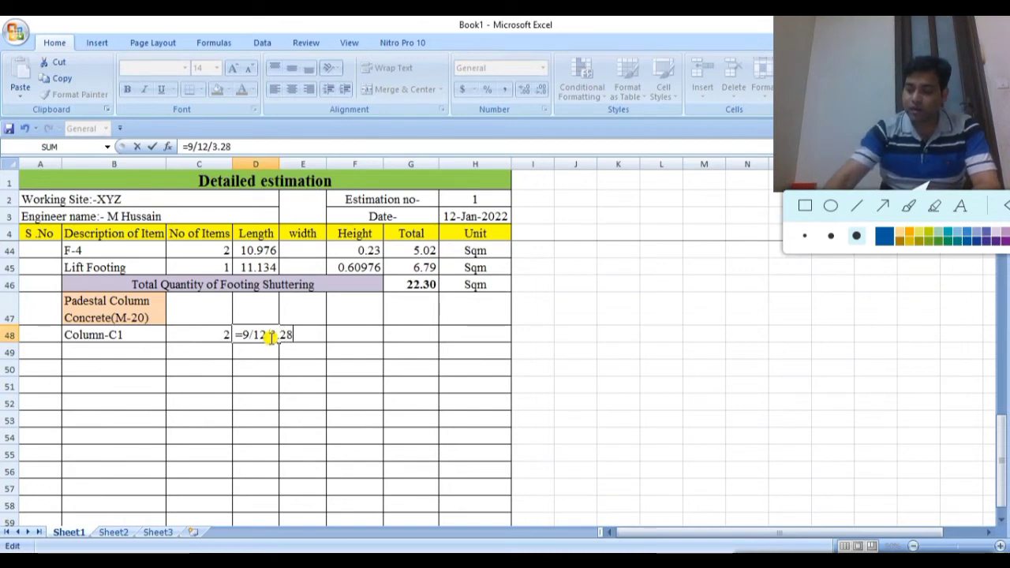
{"action": "key", "text": "Return"}
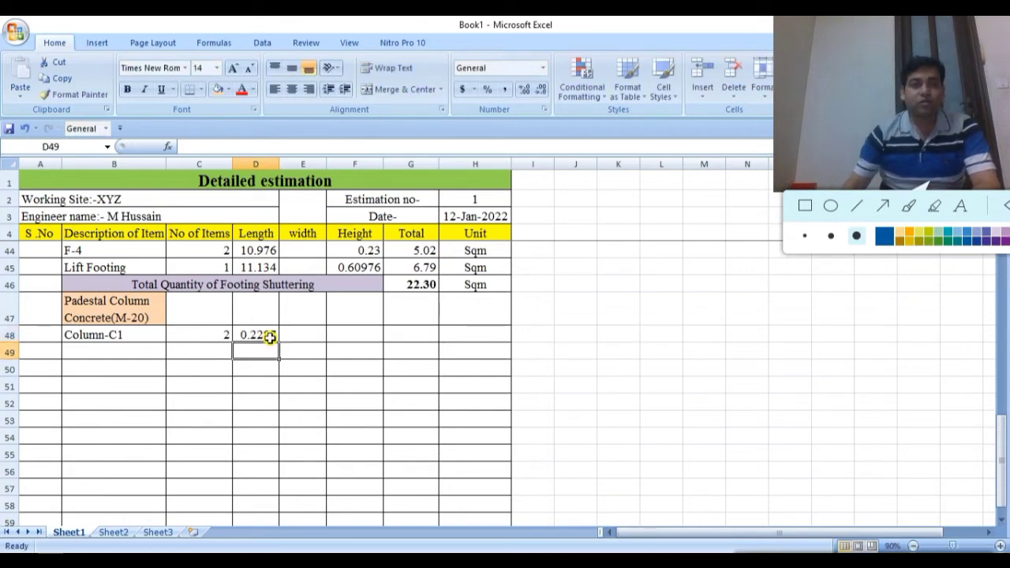
Replace the Column-C1 length formula in D48 with =0.75/3.28
{"action": "left_click", "coordinate": [311, 387]}
{"action": "double_click", "coordinate": [257, 335]}
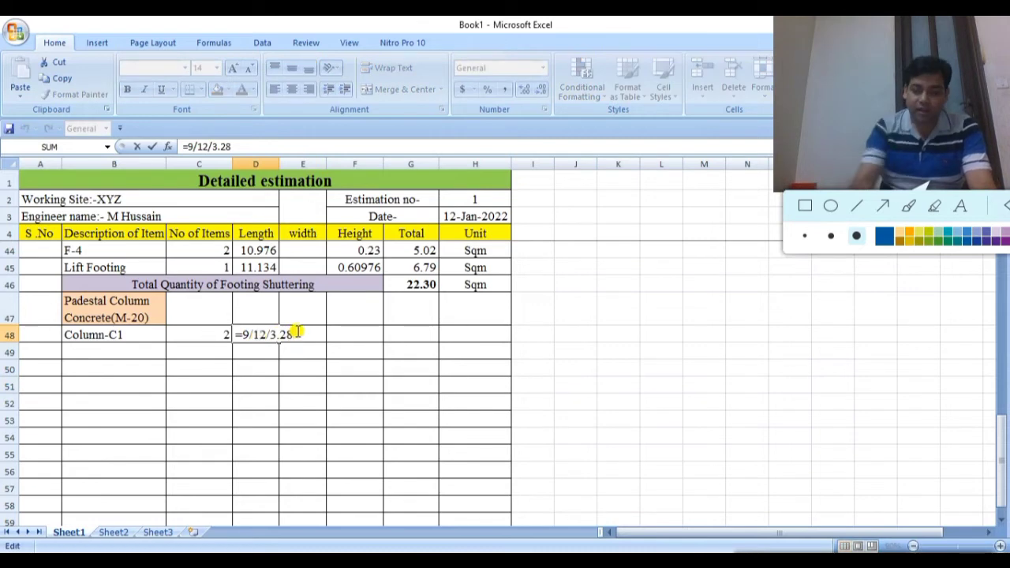
{"action": "key", "text": "BackSpace"}
{"action": "key", "text": "BackSpace"}
{"action": "key", "text": "BackSpace"}
{"action": "key", "text": "BackSpace"}
{"action": "key", "text": "BackSpace"}
{"action": "key", "text": "BackSpace"}
{"action": "key", "text": "BackSpace"}
{"action": "key", "text": "BackSpace"}
{"action": "key", "text": "BackSpace"}
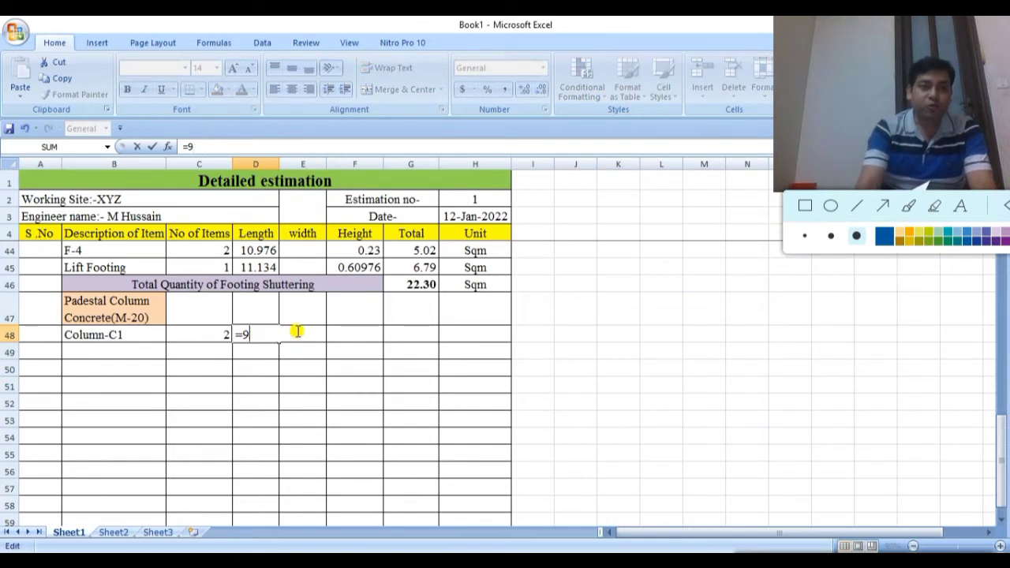
{"action": "type", "text": "0.7"}
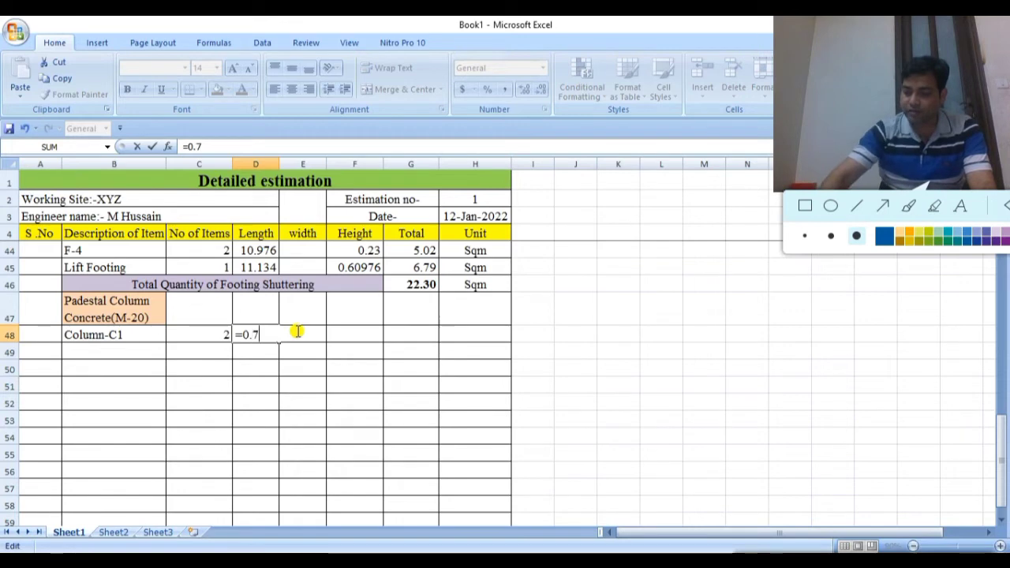
{"action": "type", "text": "5/3.28"}
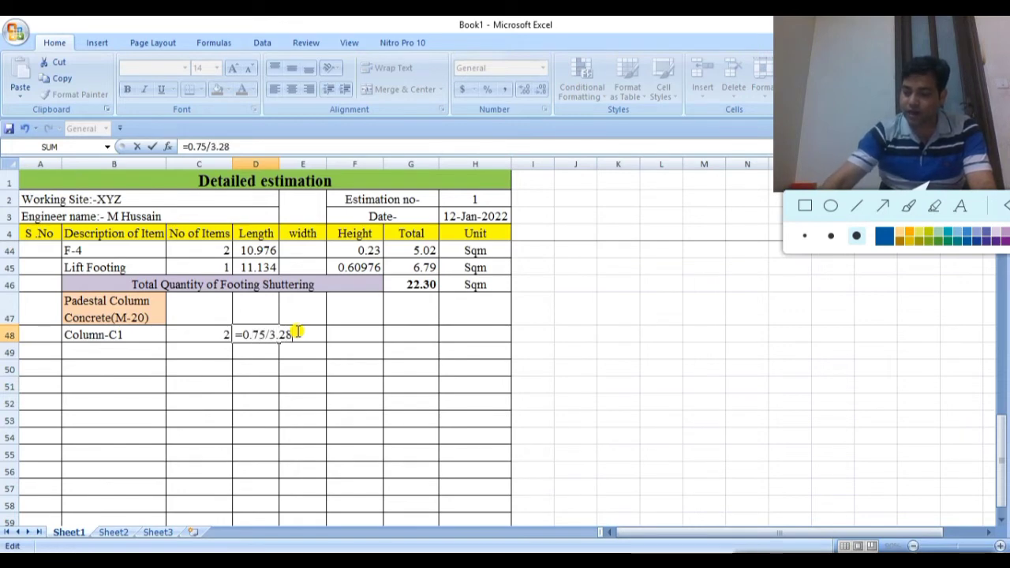
{"action": "key", "text": "Return"}
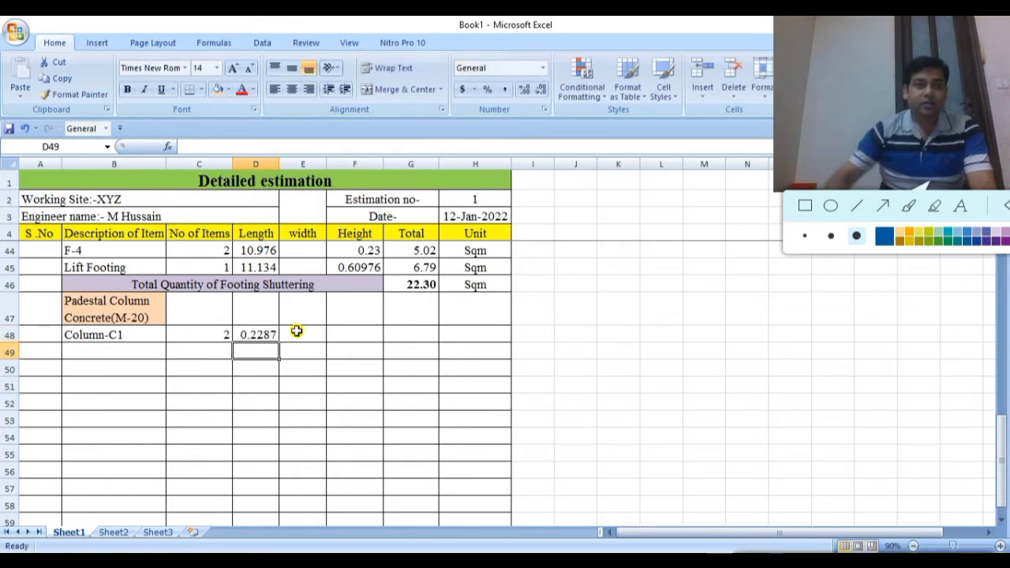
Enter the Column-C1 width in E48 as the formula =2/3.28
{"action": "left_click", "coordinate": [303, 335]}
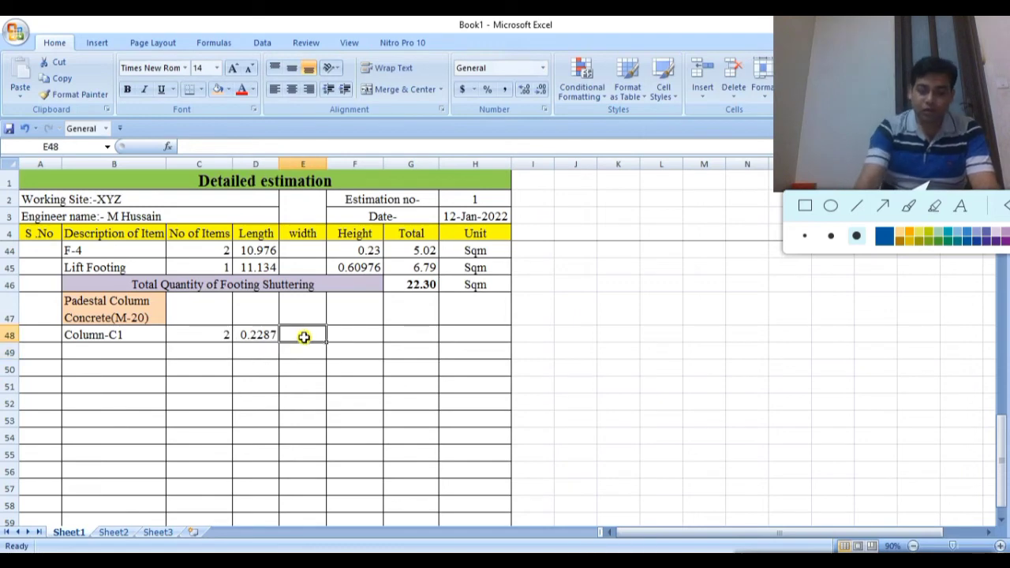
{"action": "type", "text": "=2/"}
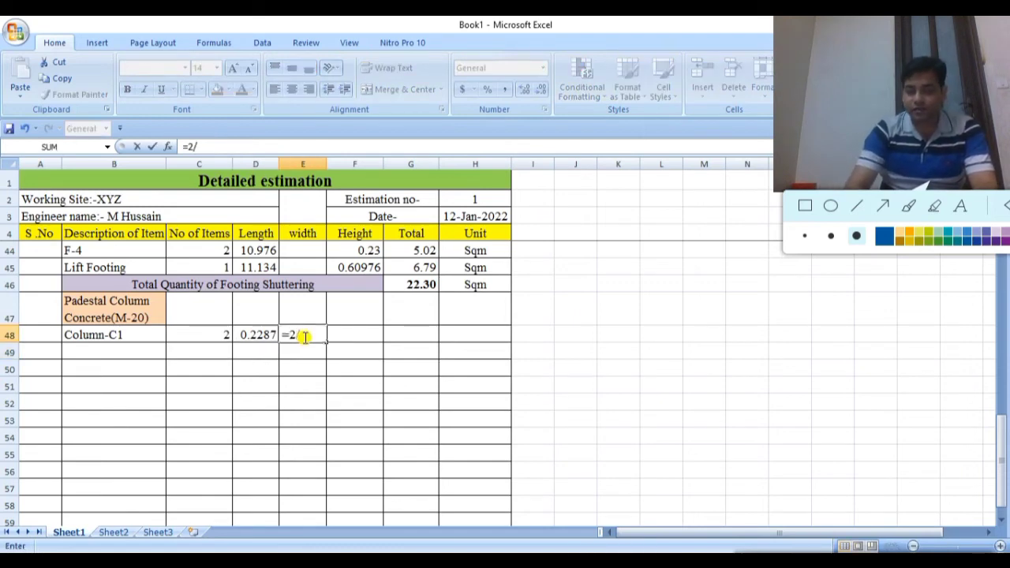
{"action": "type", "text": "0."}
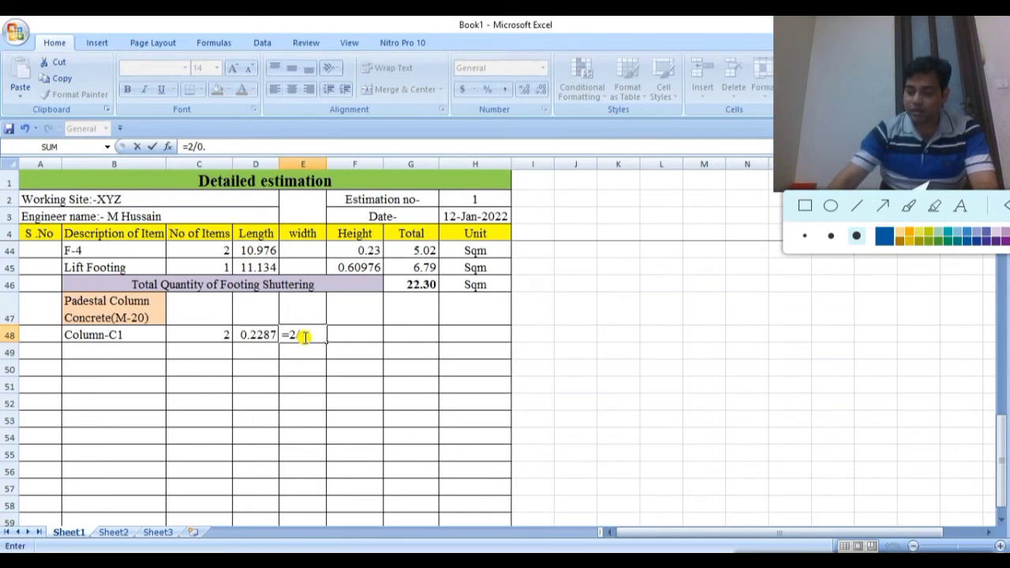
{"action": "key", "text": "BackSpace"}
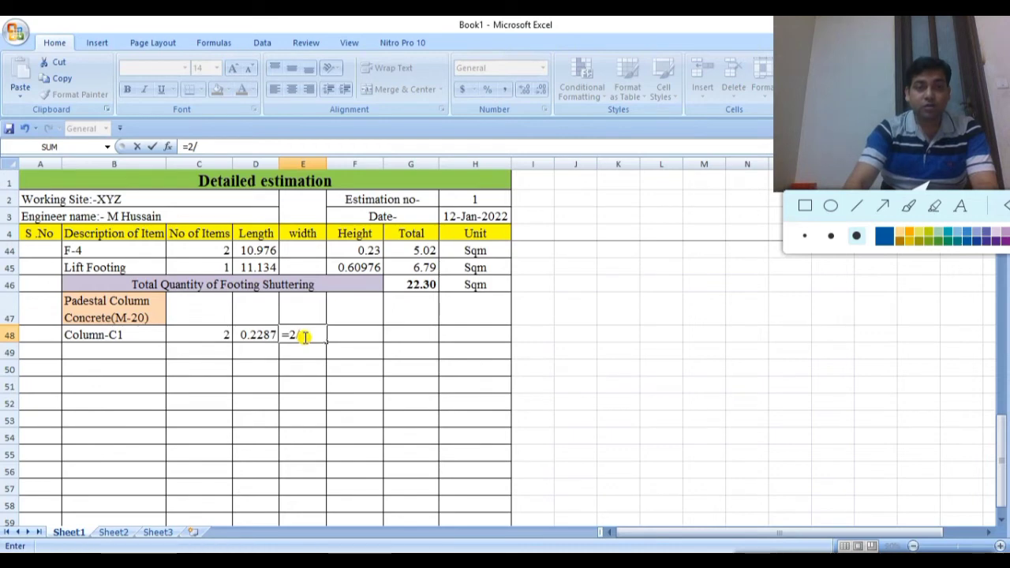
{"action": "type", "text": "3.28"}
{"action": "key", "text": "Return"}
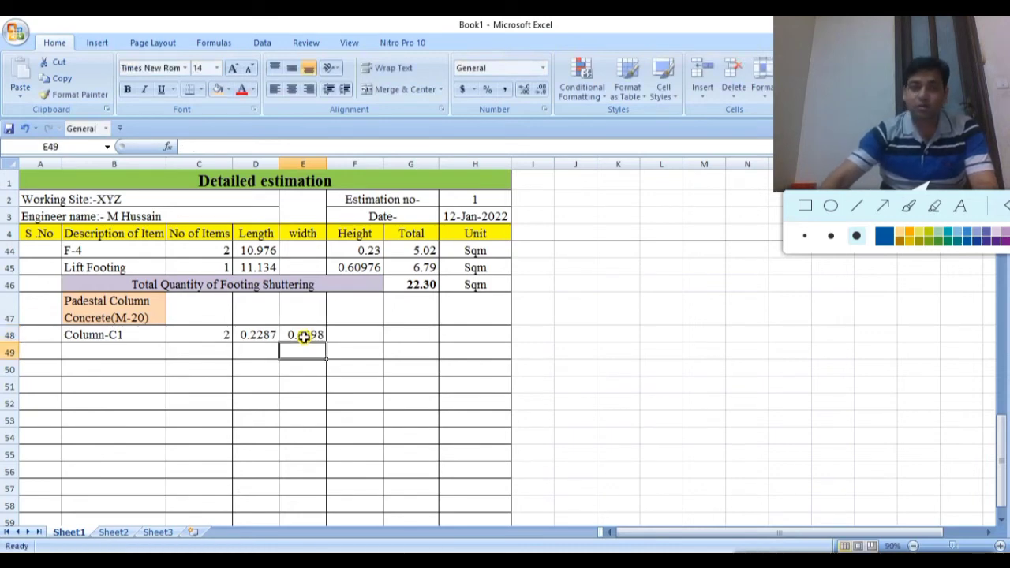
{"action": "left_click", "coordinate": [348, 437]}
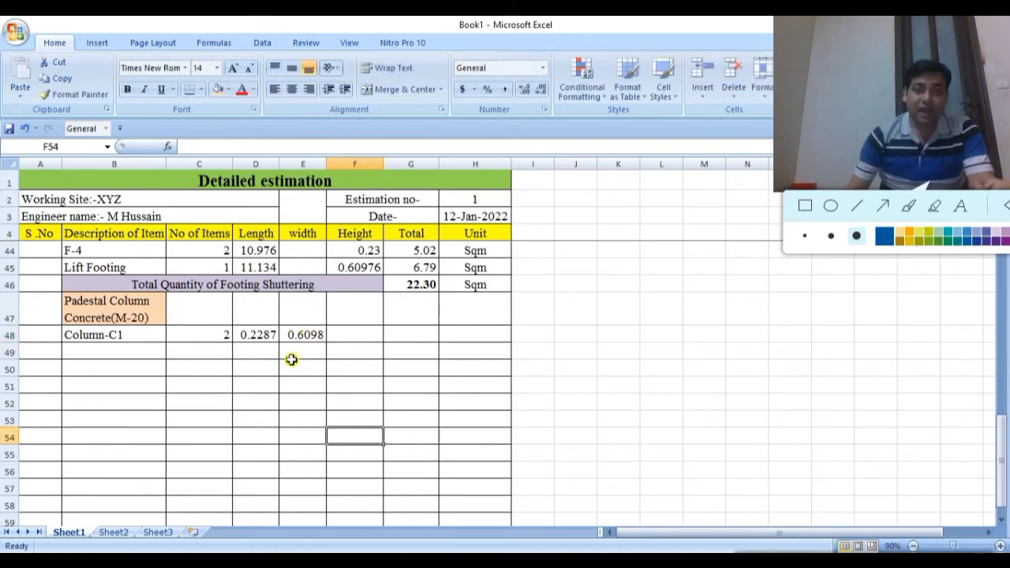
Begin the Column-C1 height formula in F48 and consult the footing section in the FOOTING DETAILS drawing for the depth
{"action": "left_click", "coordinate": [355, 334]}
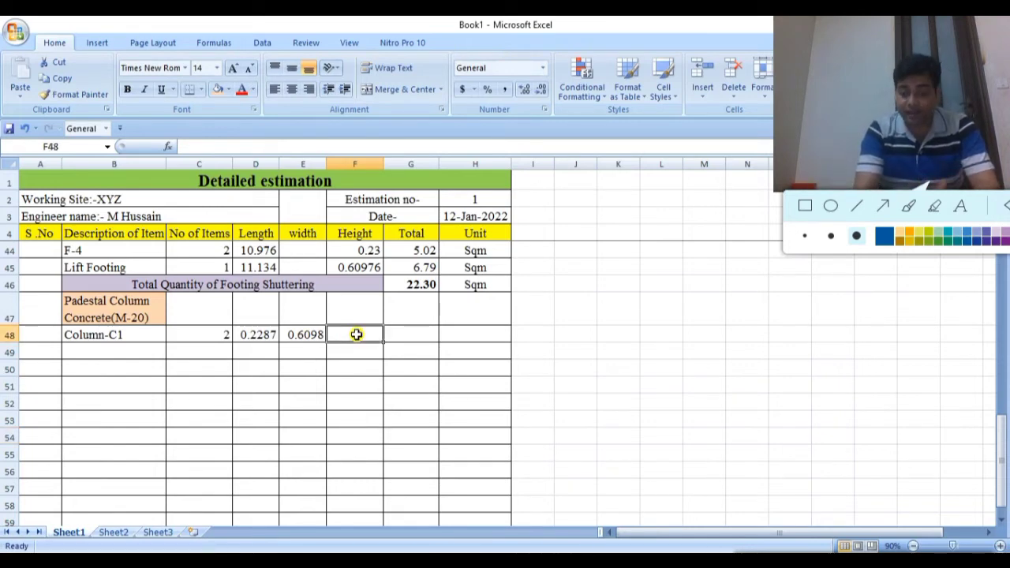
{"action": "type", "text": "="}
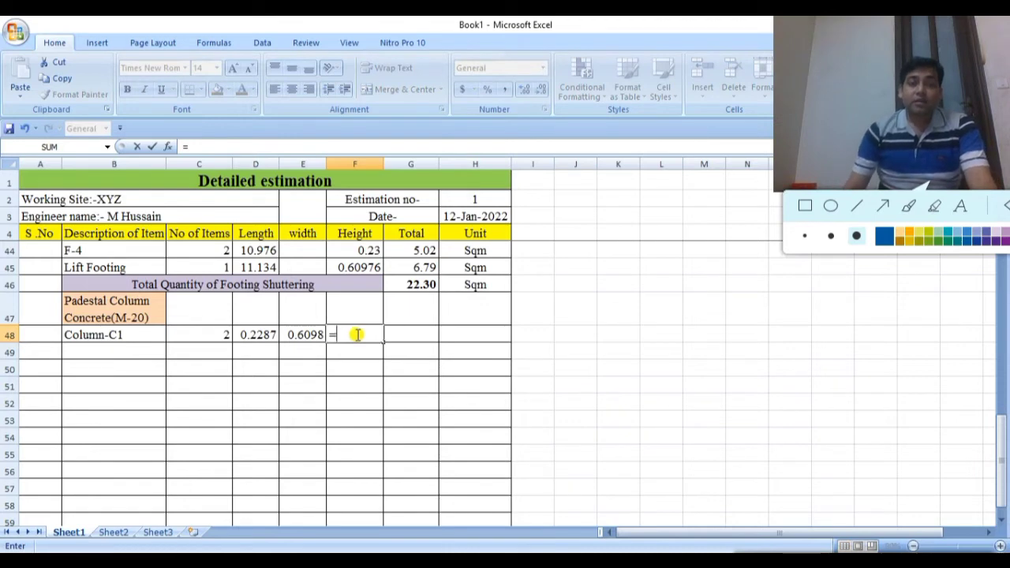
{"action": "key", "text": "alt+Tab"}
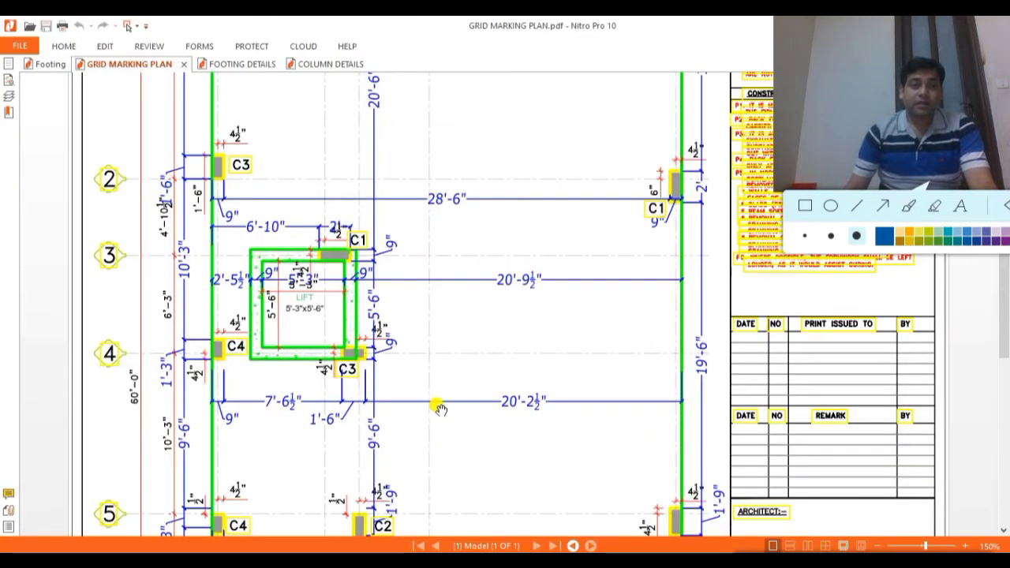
{"action": "left_click", "coordinate": [229, 65]}
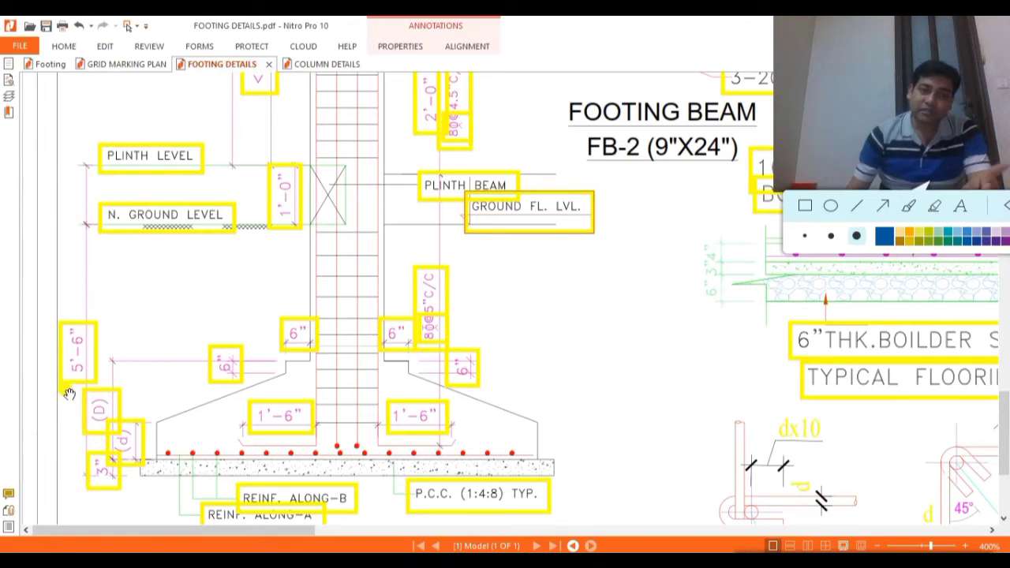
{"action": "key", "text": "alt+Tab"}
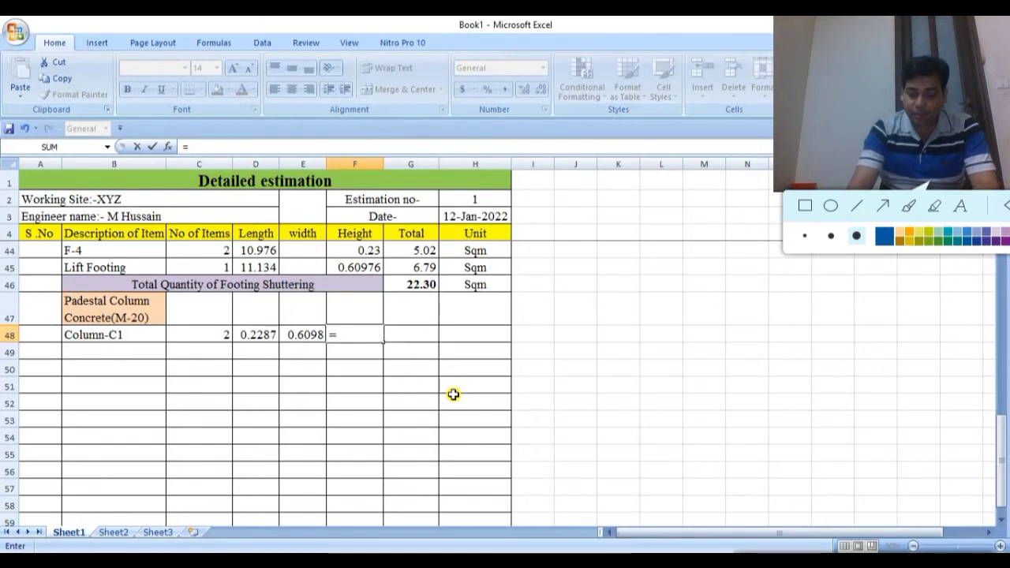
Complete the Column-C1 height formula in F48 as =(5.5-4/12-4/12-2)/3.28
{"action": "type", "text": "("}
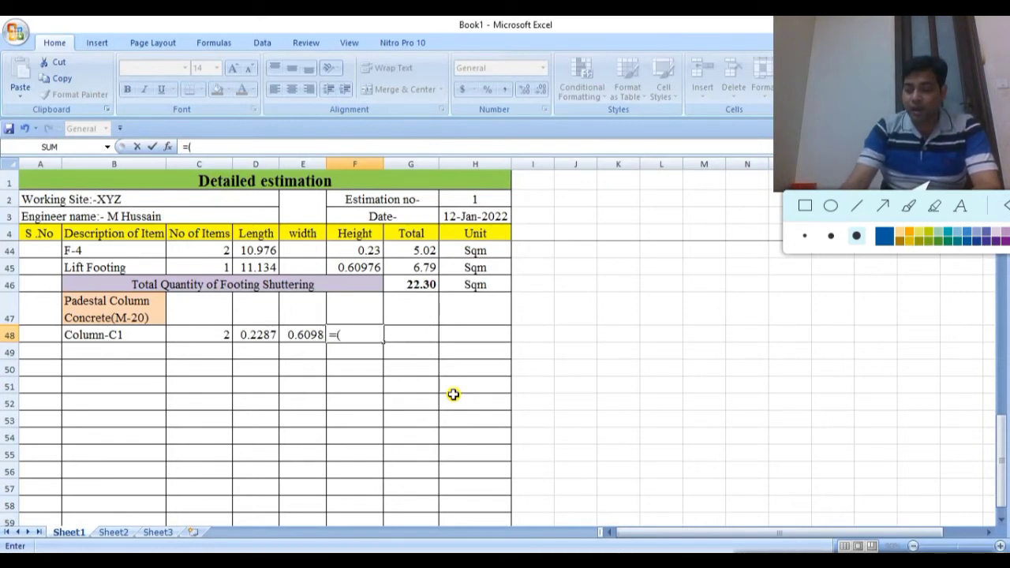
{"action": "type", "text": "5.5"}
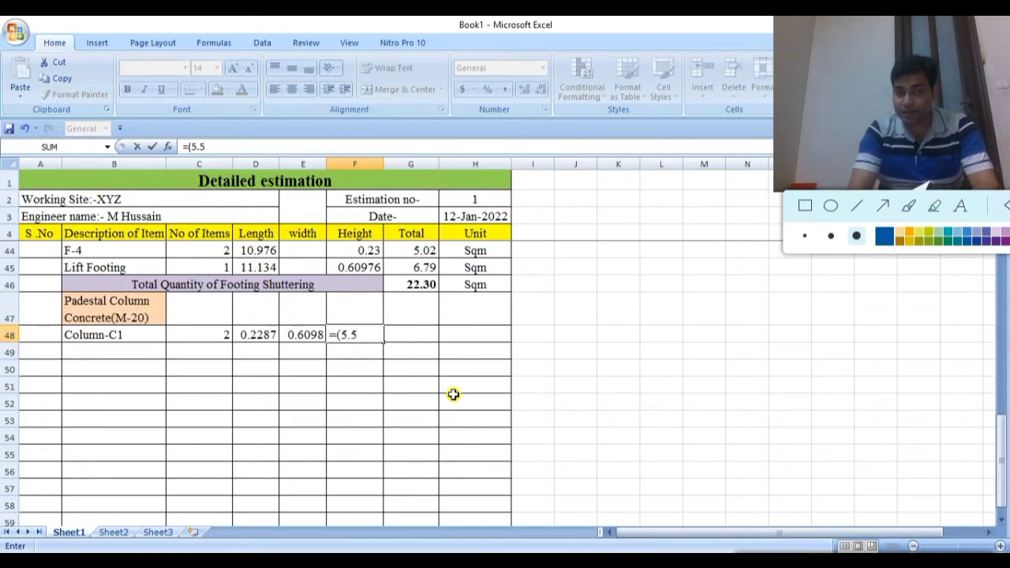
{"action": "type", "text": "-"}
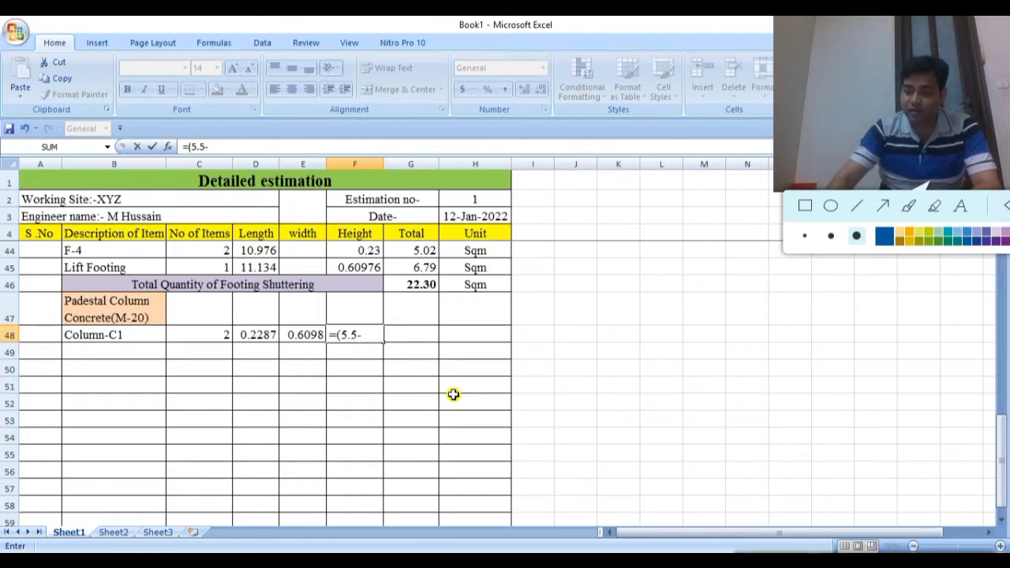
{"action": "type", "text": "4"}
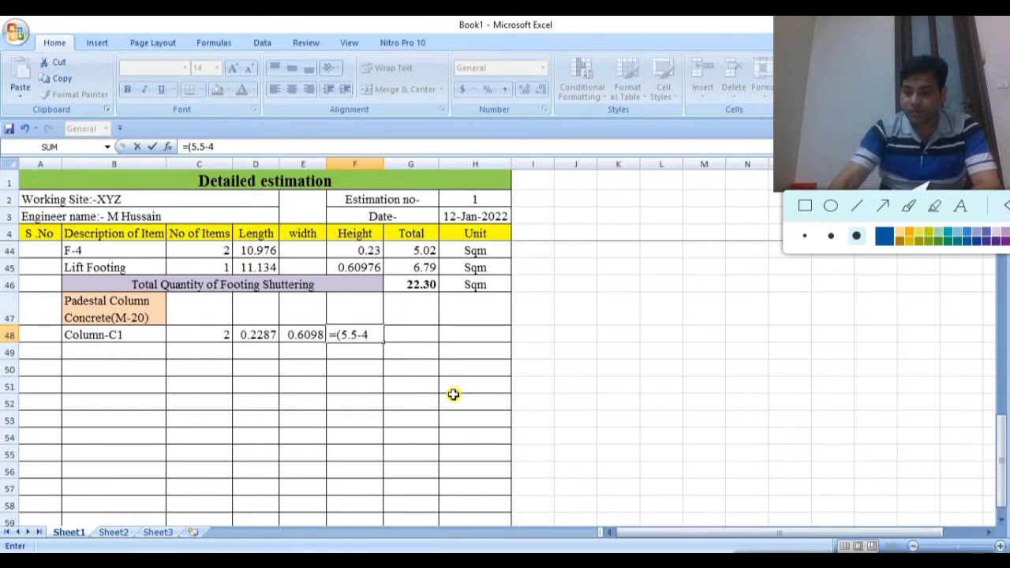
{"action": "type", "text": "/12"}
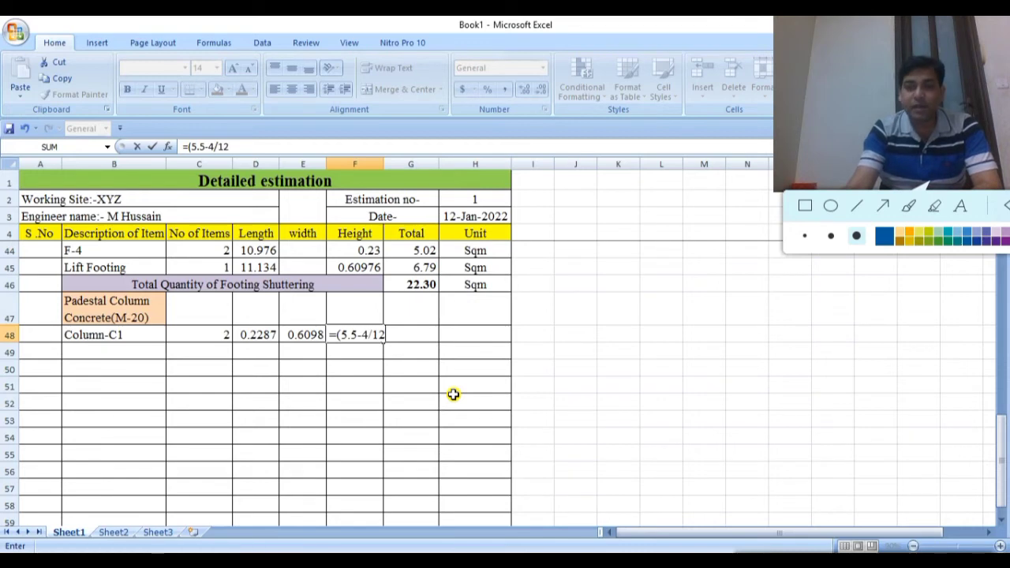
{"action": "type", "text": "-"}
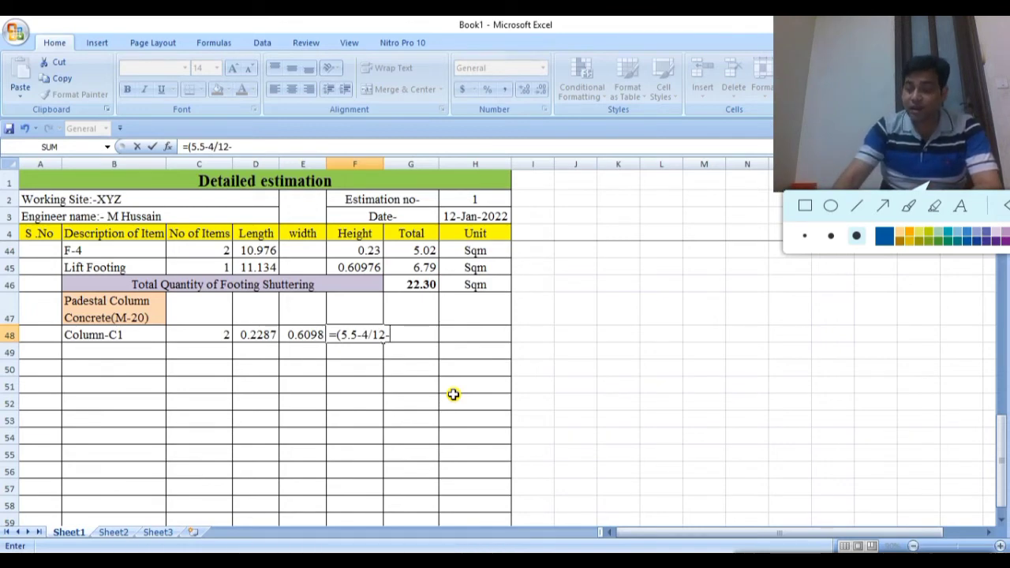
{"action": "type", "text": "4/12-2"}
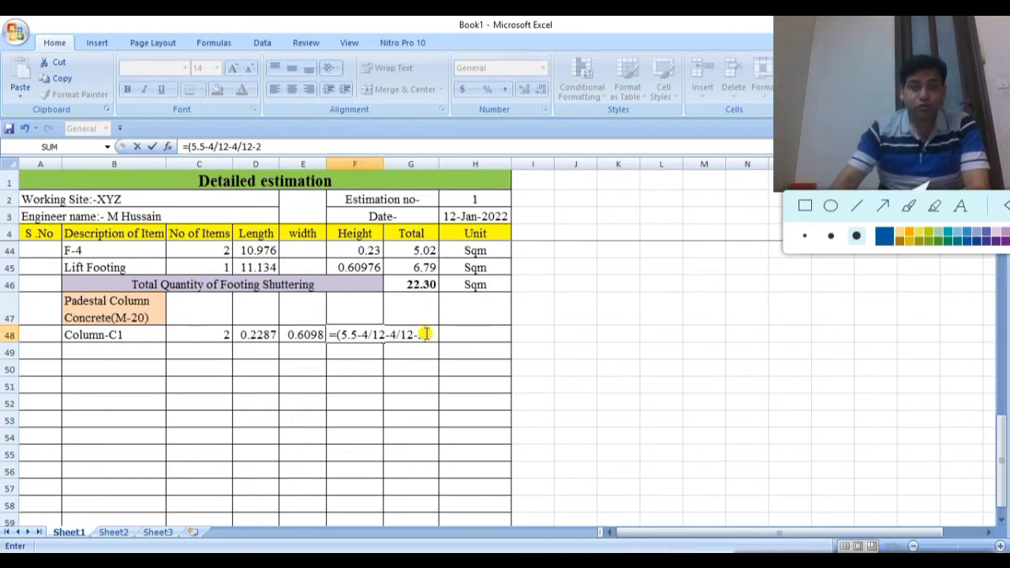
{"action": "type", "text": ")/"}
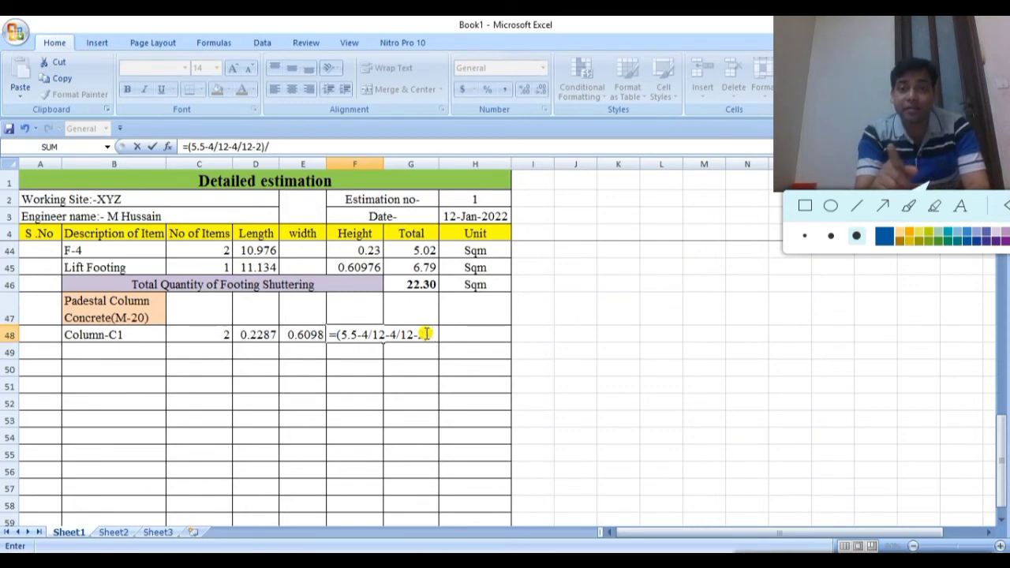
{"action": "type", "text": "3.28"}
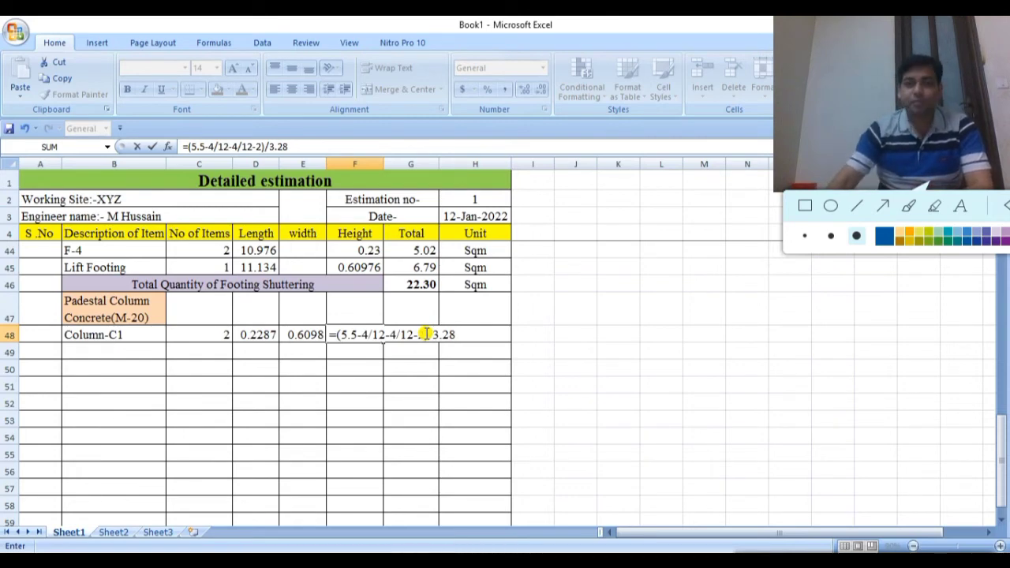
{"action": "key", "text": "Return"}
{"action": "left_click", "coordinate": [417, 402]}
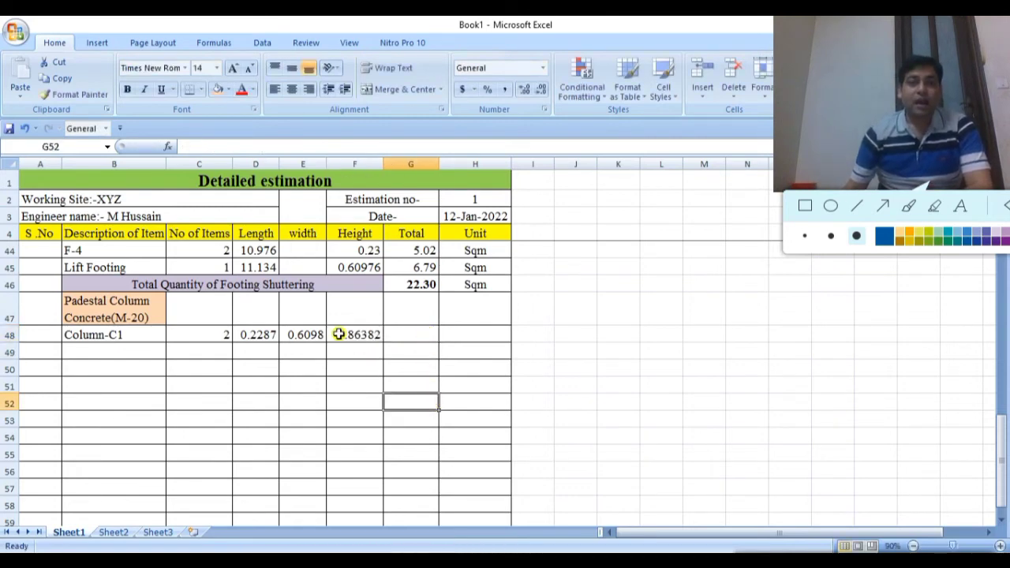
Format the Column-C1 length and width in D48 and E48 to two decimal places and the height in F48 to four
{"action": "left_click", "coordinate": [265, 336]}
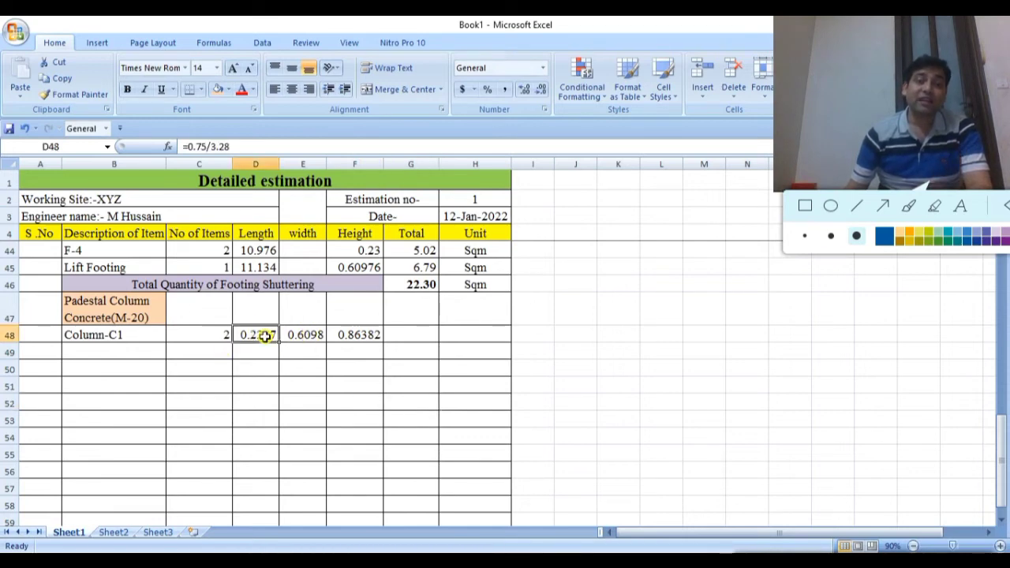
{"action": "left_click", "coordinate": [537, 92]}
{"action": "left_click", "coordinate": [536, 93]}
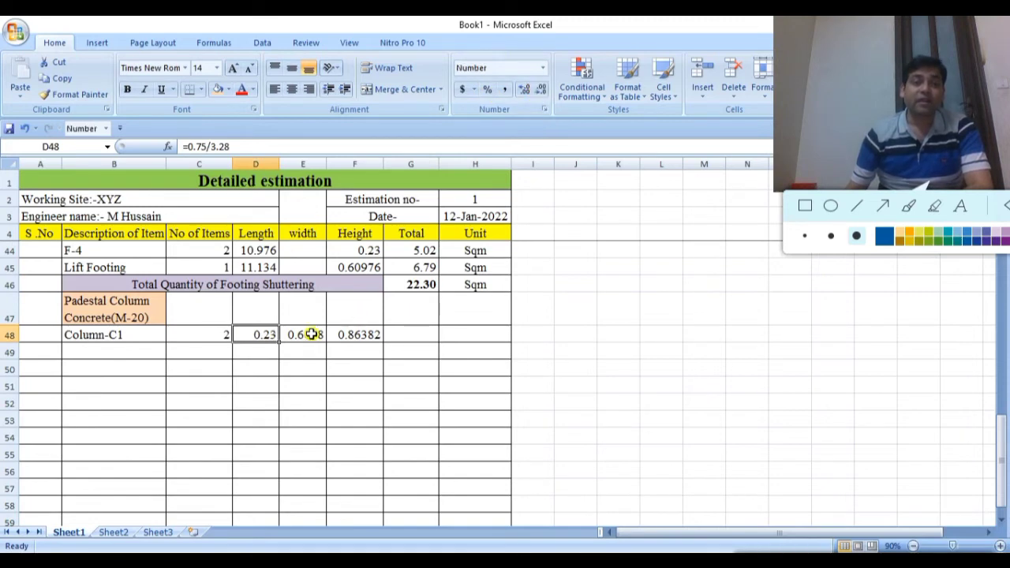
{"action": "left_click", "coordinate": [312, 335]}
{"action": "left_click", "coordinate": [541, 91]}
{"action": "left_click", "coordinate": [541, 90]}
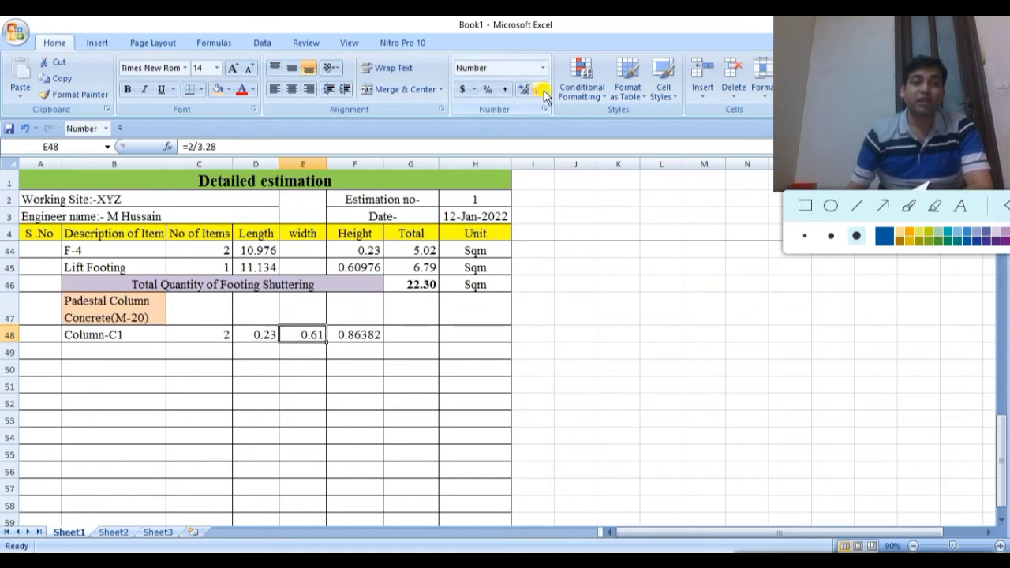
{"action": "left_click", "coordinate": [359, 336]}
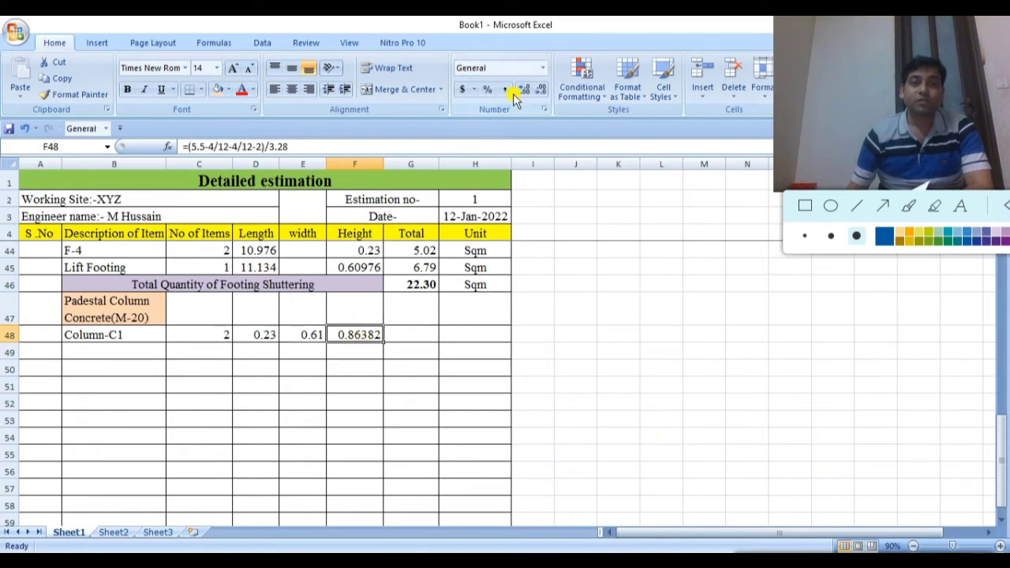
{"action": "left_click", "coordinate": [541, 91]}
{"action": "left_click", "coordinate": [575, 385]}
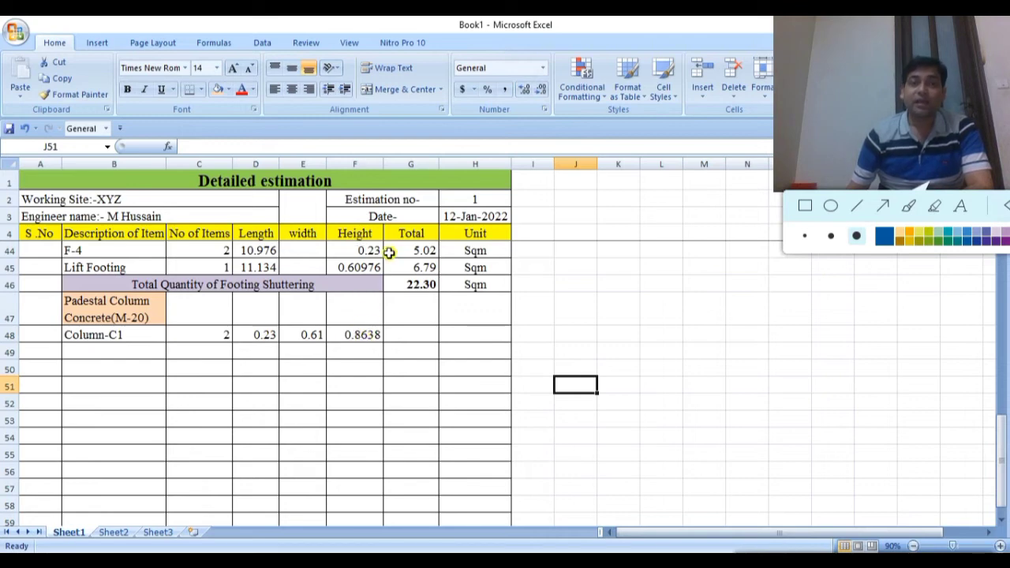
Calculate the Column-C1 total in G48 with the formula =C48*D48*E48*F48
{"action": "left_click", "coordinate": [424, 335]}
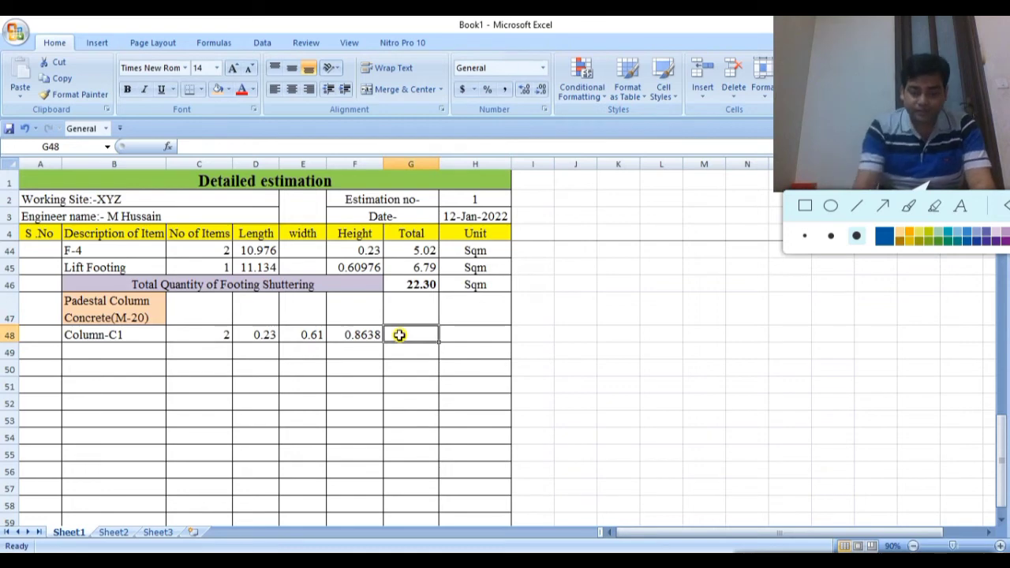
{"action": "type", "text": "="}
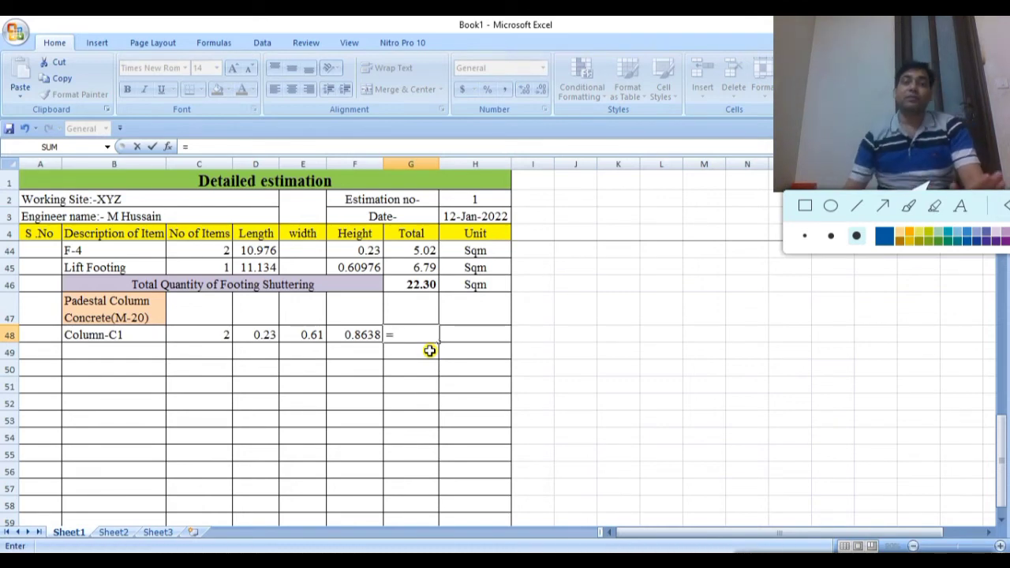
{"action": "left_click", "coordinate": [260, 335]}
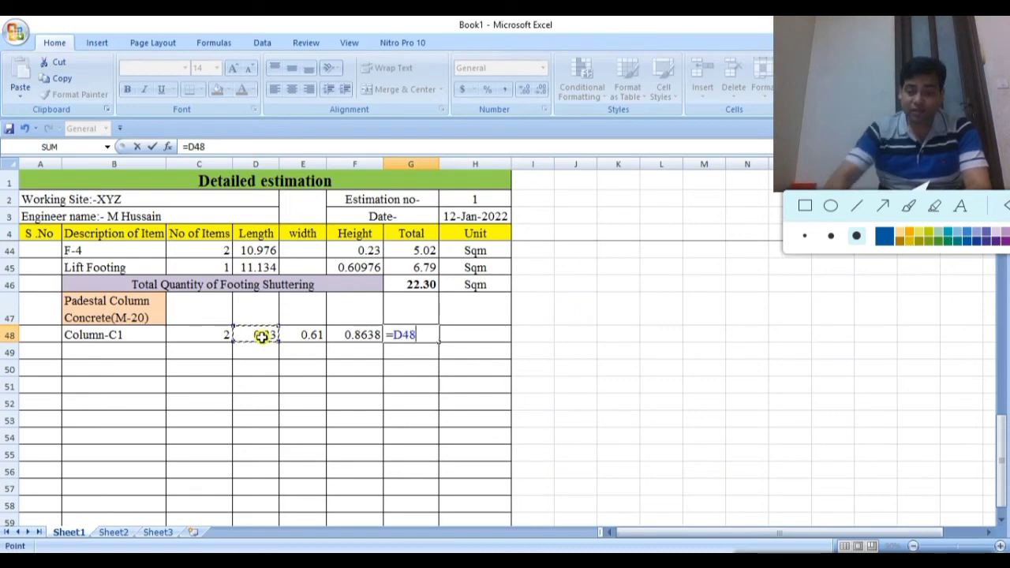
{"action": "left_click", "coordinate": [215, 336]}
{"action": "type", "text": "*"}
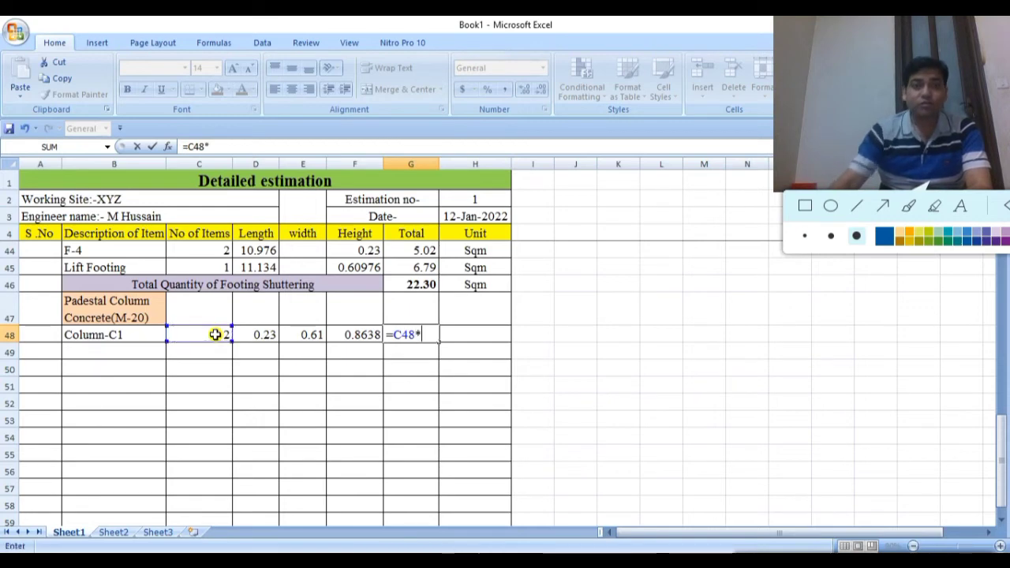
{"action": "left_click", "coordinate": [260, 335]}
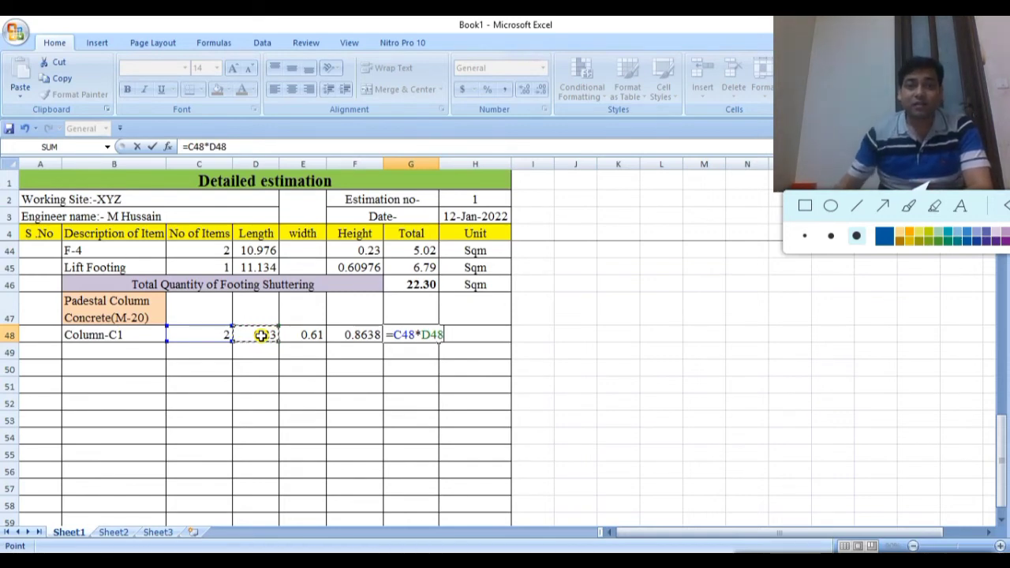
{"action": "type", "text": "*"}
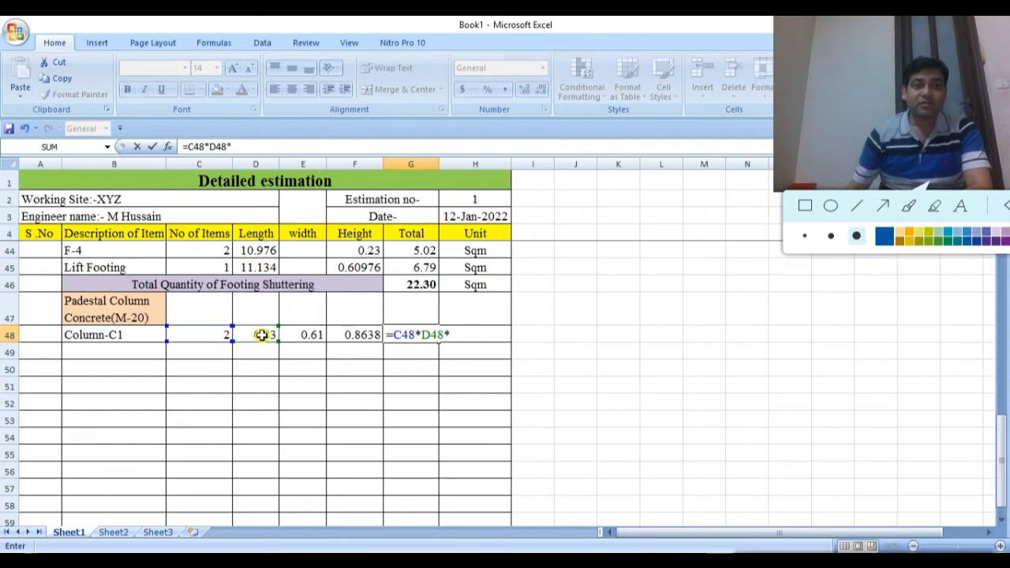
{"action": "left_click", "coordinate": [312, 334]}
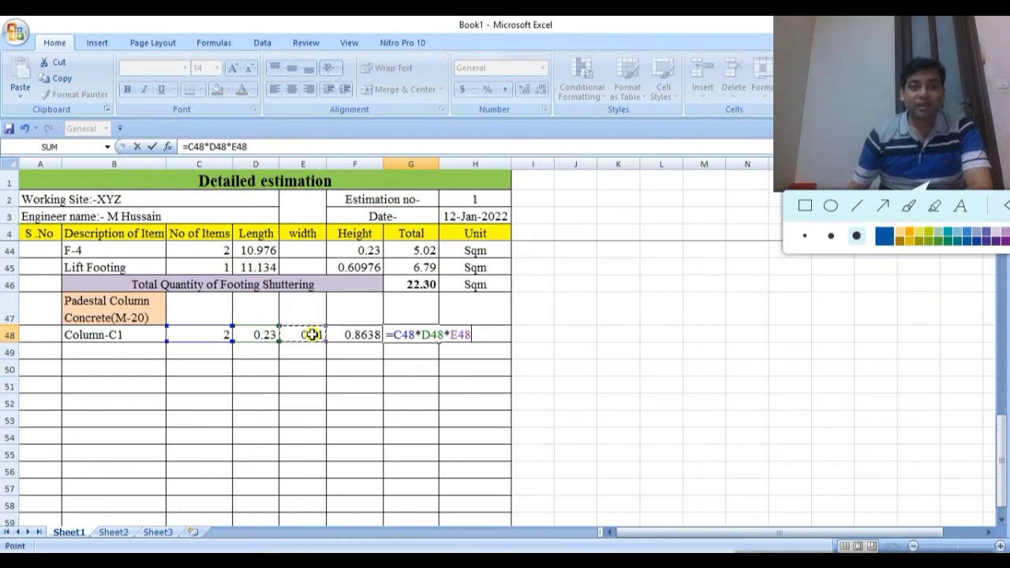
{"action": "type", "text": "*"}
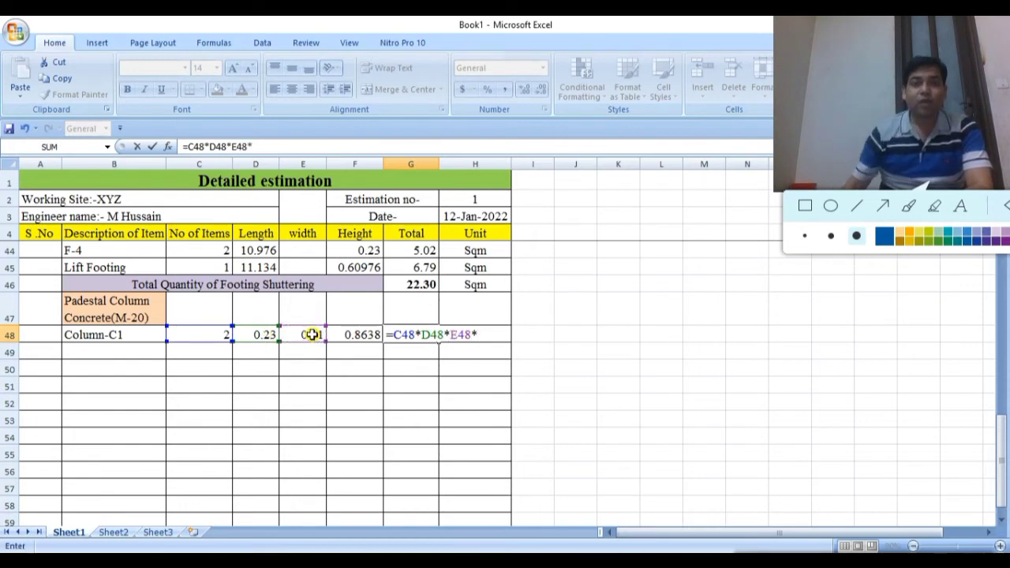
{"action": "left_click", "coordinate": [359, 335]}
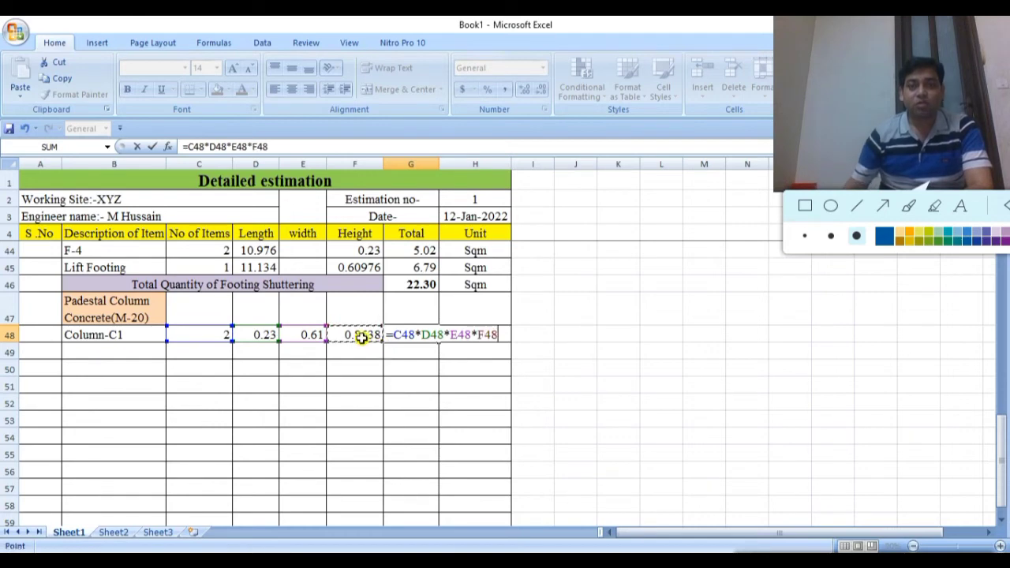
{"action": "key", "text": "Return"}
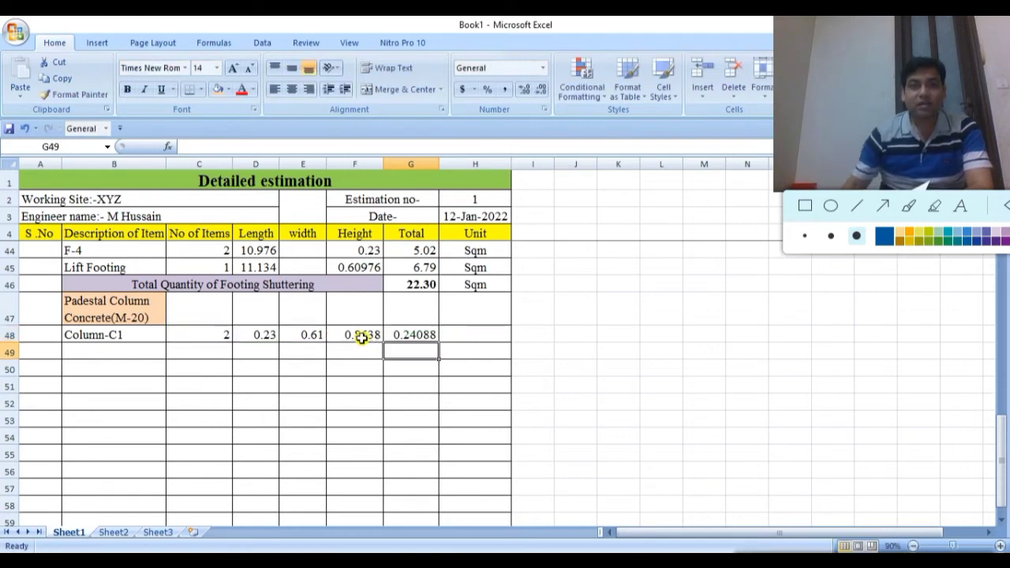
Enter Cum as the unit for Column-C1 in H48
{"action": "left_click", "coordinate": [472, 337]}
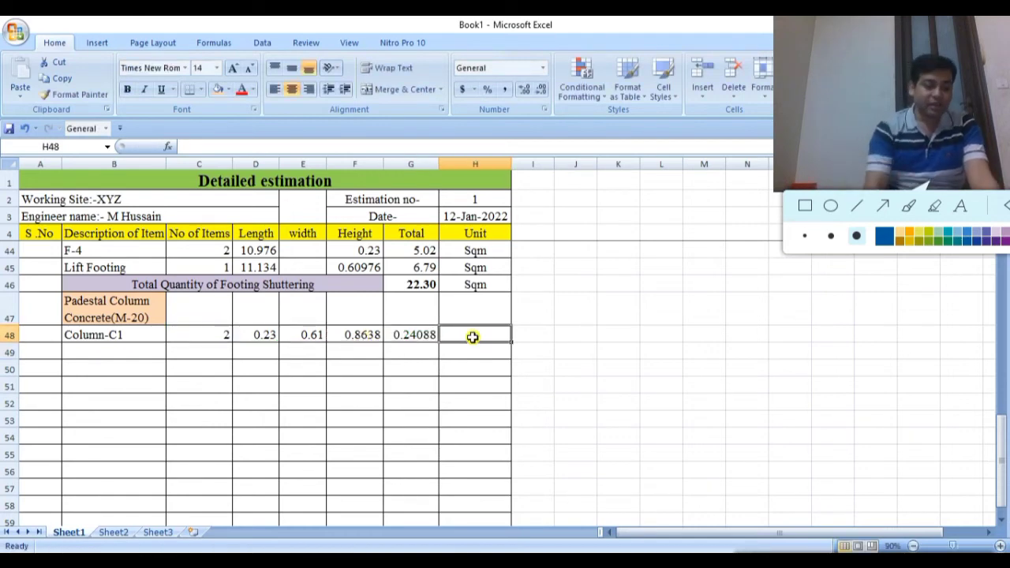
{"action": "type", "text": "Cum"}
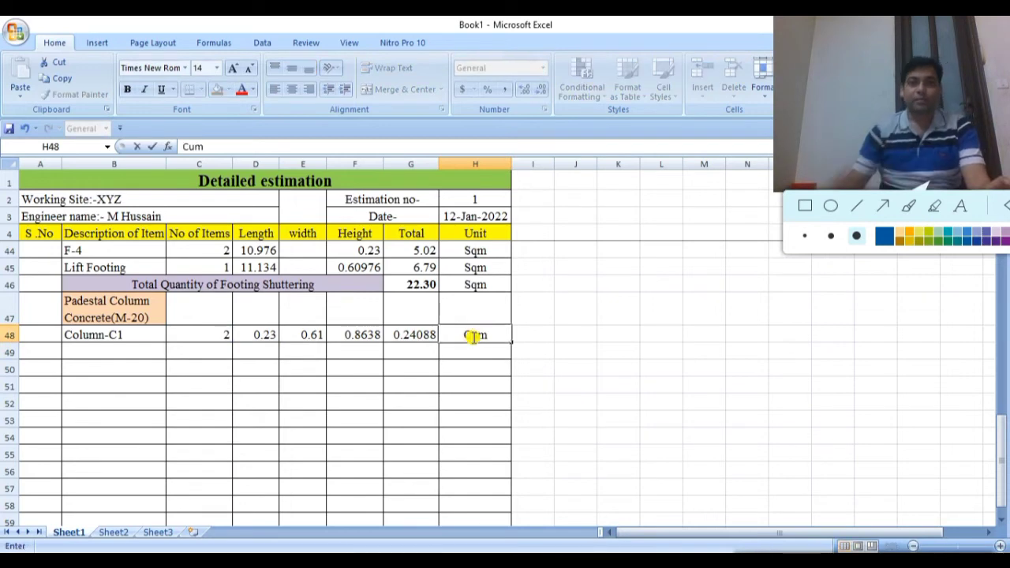
{"action": "key", "text": "Return"}
Format the Column-C1 total in G48 to three decimal places and the height in F48 to two
{"action": "left_click", "coordinate": [422, 340]}
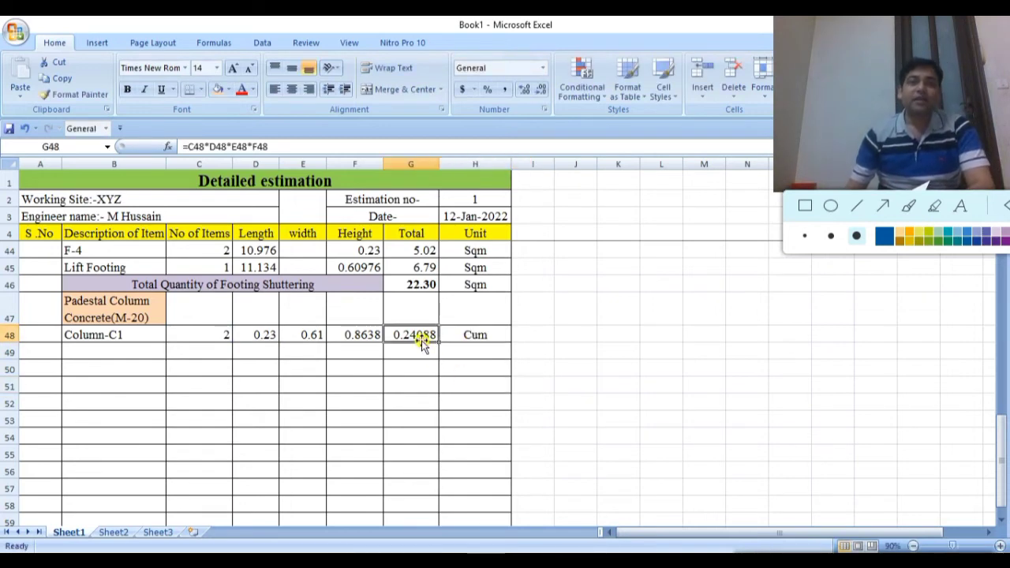
{"action": "left_click", "coordinate": [541, 90]}
{"action": "left_click", "coordinate": [541, 91]}
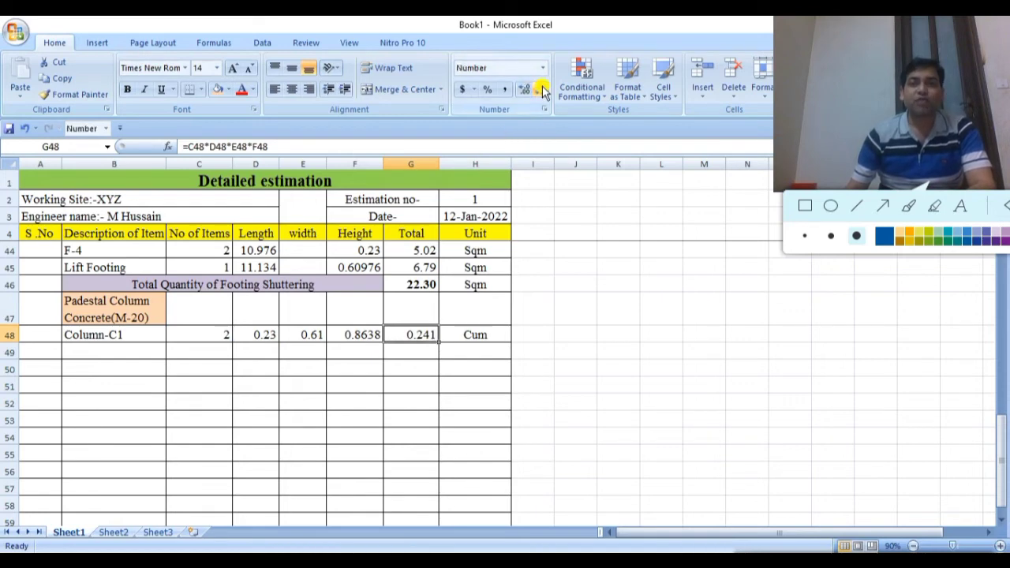
{"action": "left_click", "coordinate": [361, 335]}
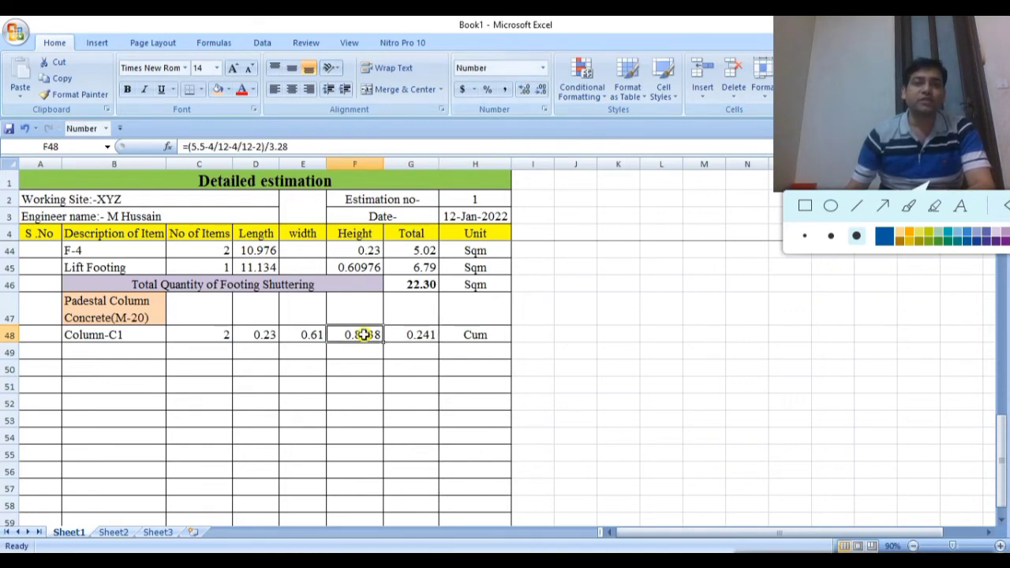
{"action": "left_click", "coordinate": [541, 91]}
{"action": "left_click", "coordinate": [541, 90]}
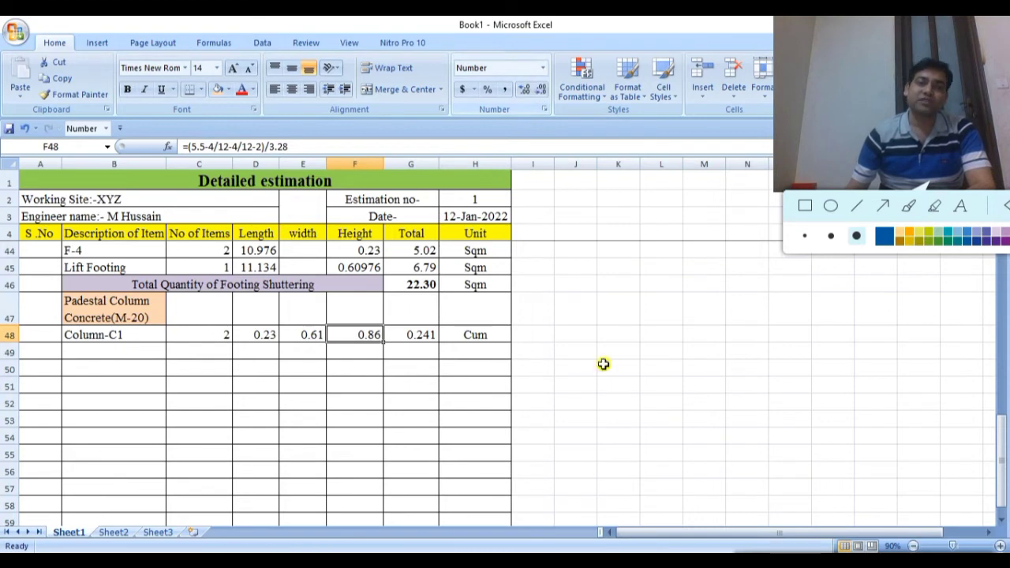
{"action": "left_click", "coordinate": [688, 404]}
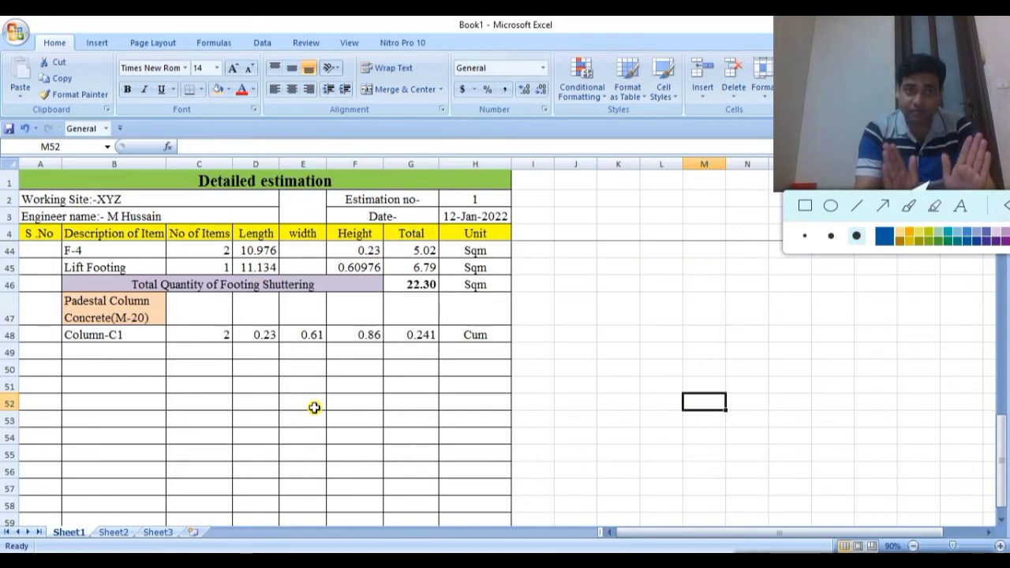
Fill the Column-C1 label from B48 down one row to add Column-C2 in B49
{"action": "left_click", "coordinate": [80, 348]}
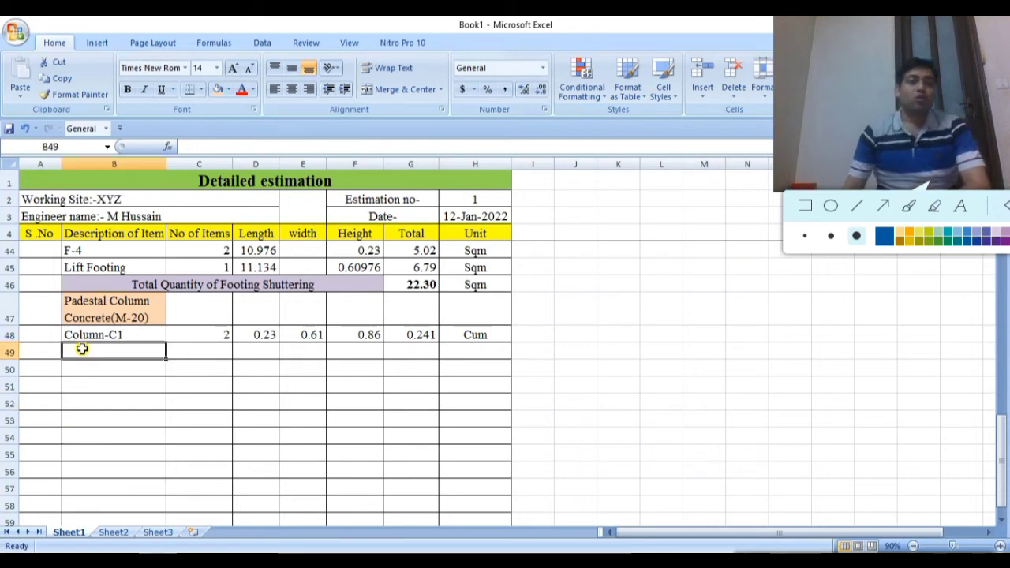
{"action": "left_click", "coordinate": [124, 334]}
{"action": "left_click_drag", "start_coordinate": [167, 344], "coordinate": [166, 357]}
{"action": "left_click", "coordinate": [139, 403]}
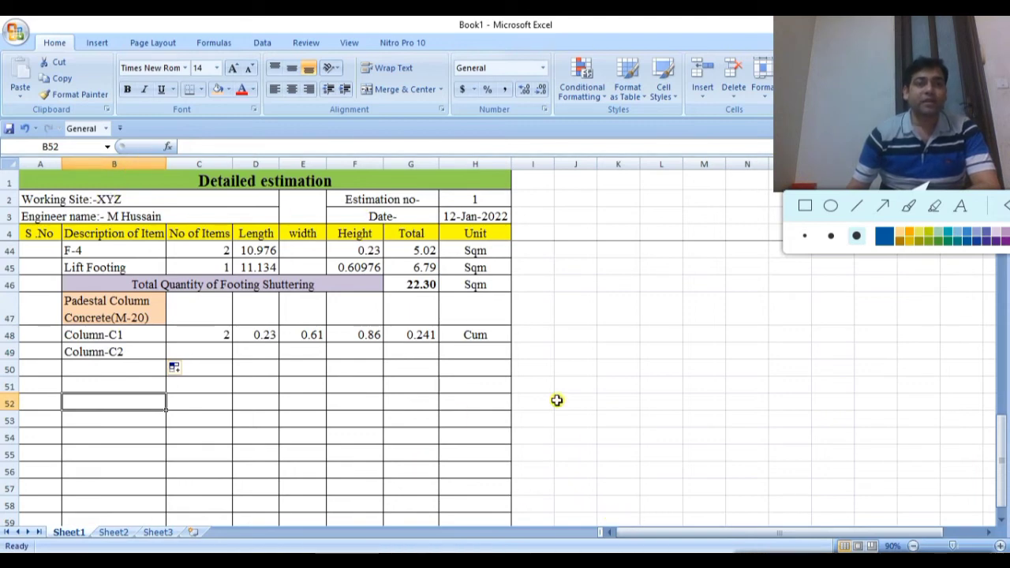
Switch to the PDF drawings in Nitro Pro and examine the whole grid marking plan to count the C2 columns
{"action": "key", "text": "alt+Tab"}
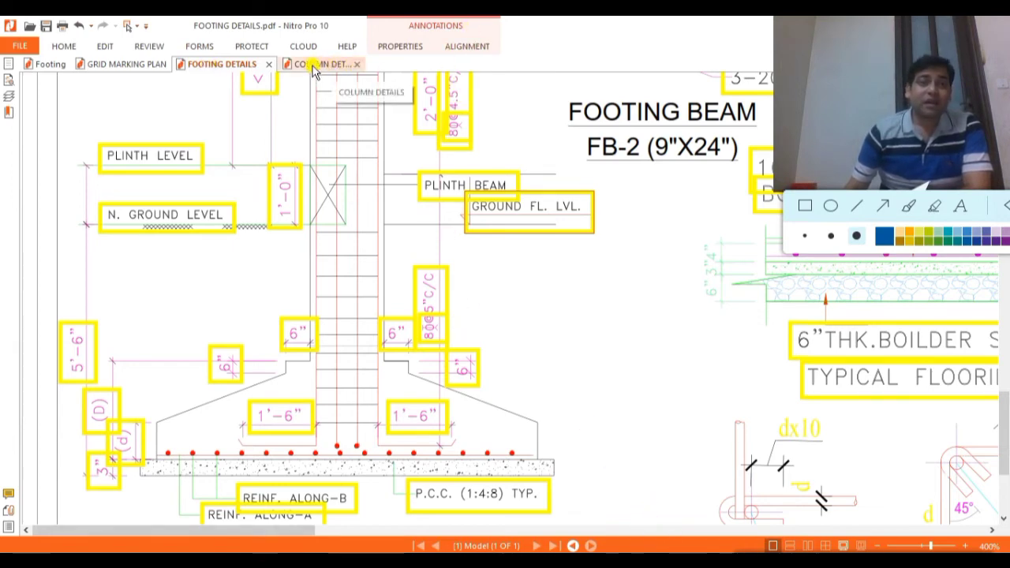
{"action": "left_click", "coordinate": [333, 66]}
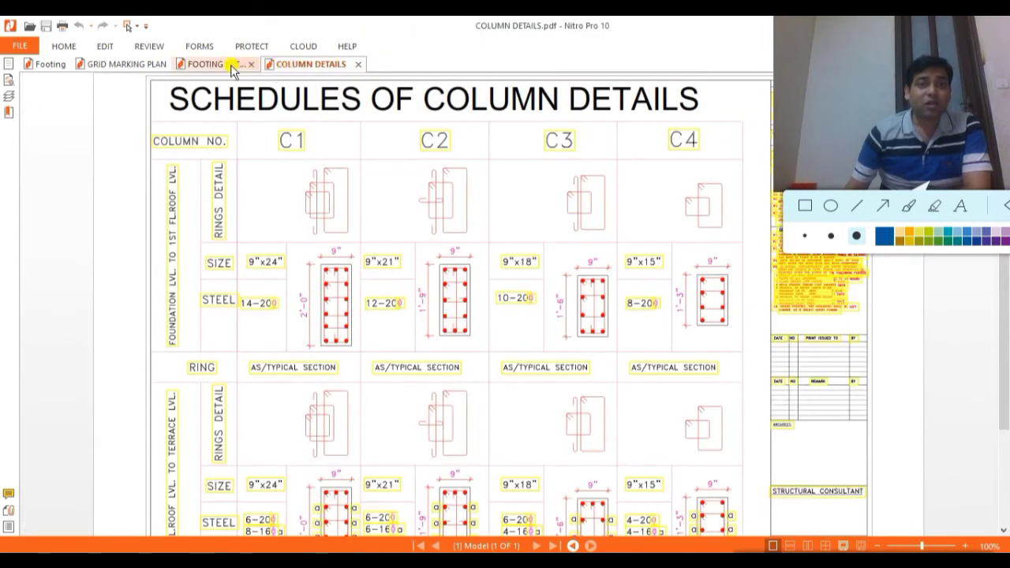
{"action": "left_click", "coordinate": [138, 68]}
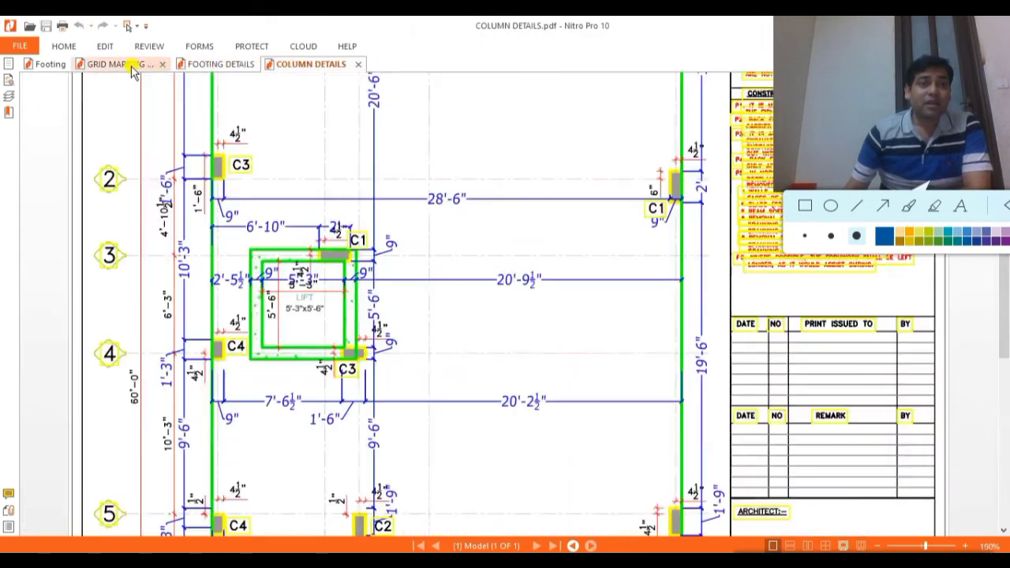
{"action": "scroll", "coordinate": [441, 142], "scroll_direction": "down", "scroll_amount": 2}
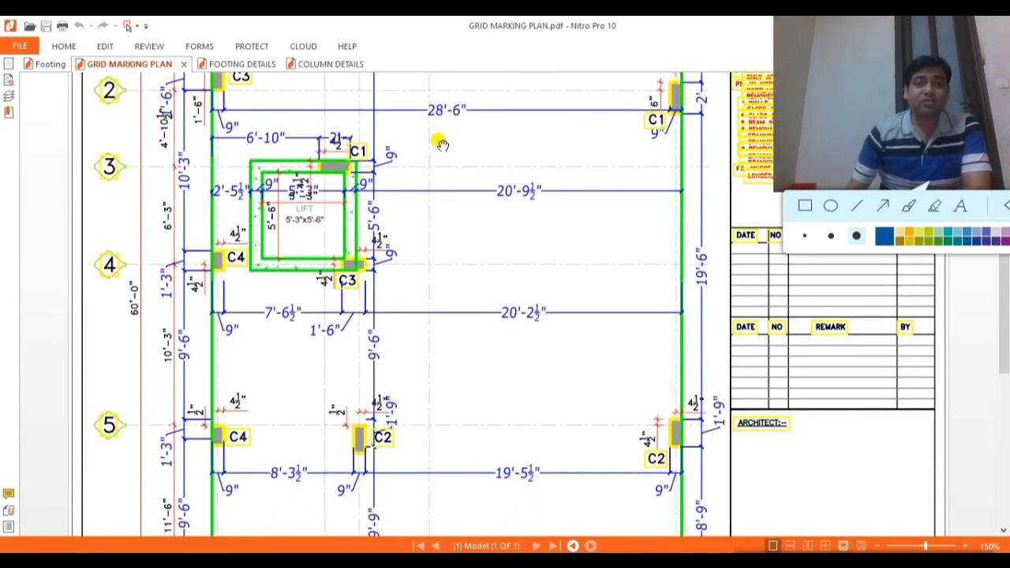
{"action": "scroll", "coordinate": [441, 143], "scroll_direction": "up", "scroll_amount": 3}
{"action": "scroll", "coordinate": [441, 143], "scroll_direction": "up", "scroll_amount": 1}
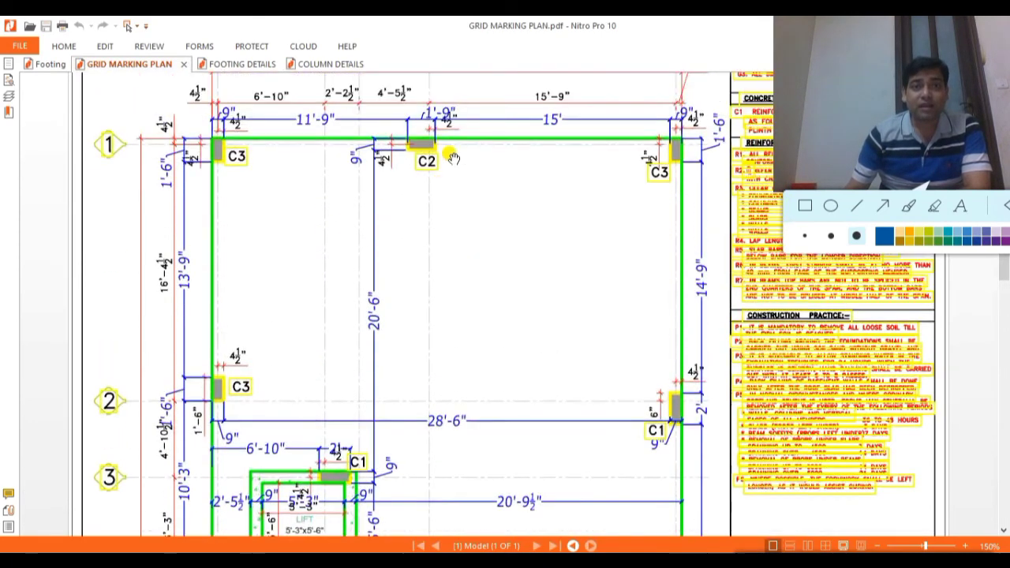
{"action": "scroll", "coordinate": [467, 167], "scroll_direction": "down", "scroll_amount": 3}
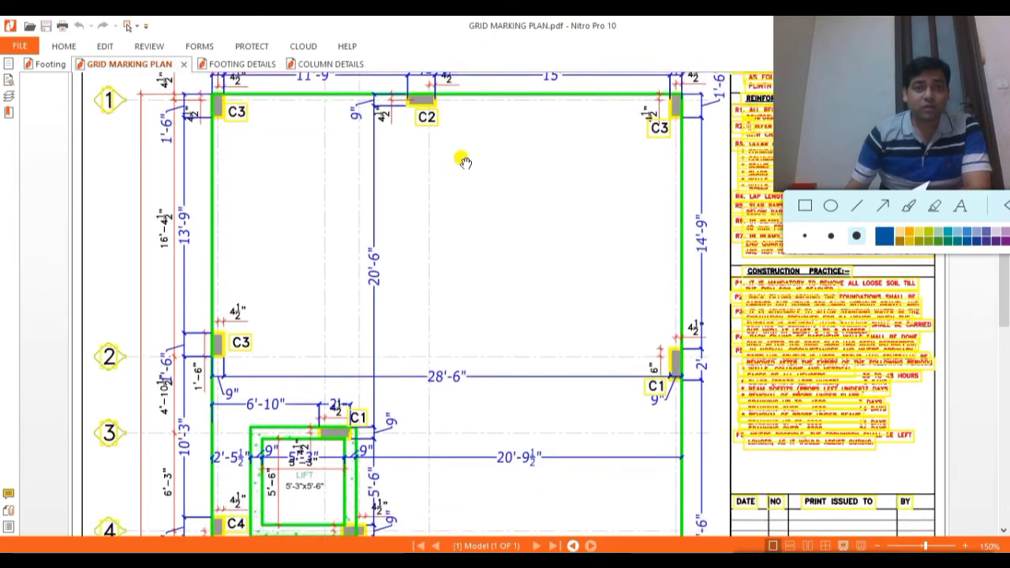
{"action": "scroll", "coordinate": [461, 157], "scroll_direction": "down", "scroll_amount": 1}
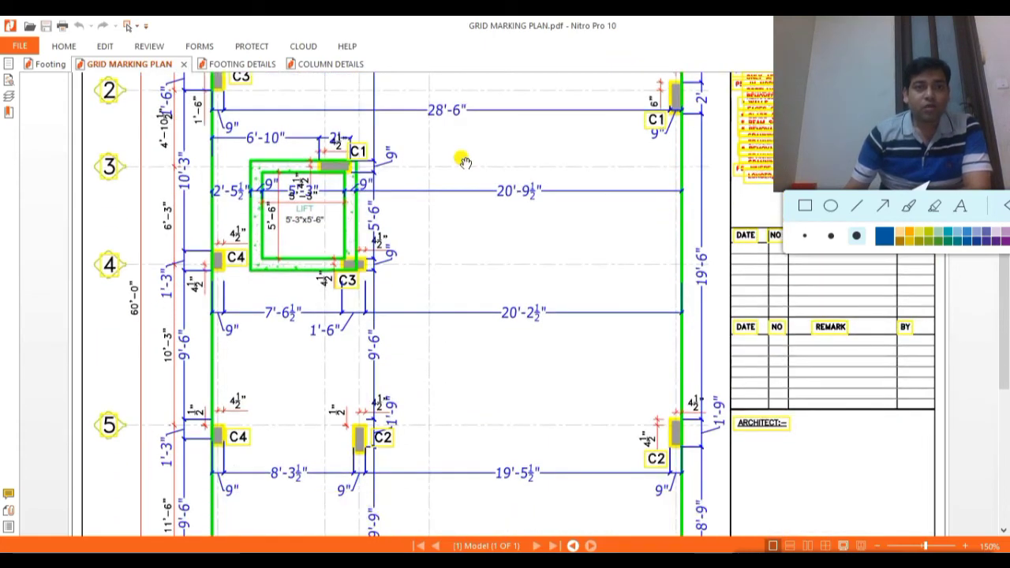
{"action": "scroll", "coordinate": [590, 151], "scroll_direction": "down", "scroll_amount": 1}
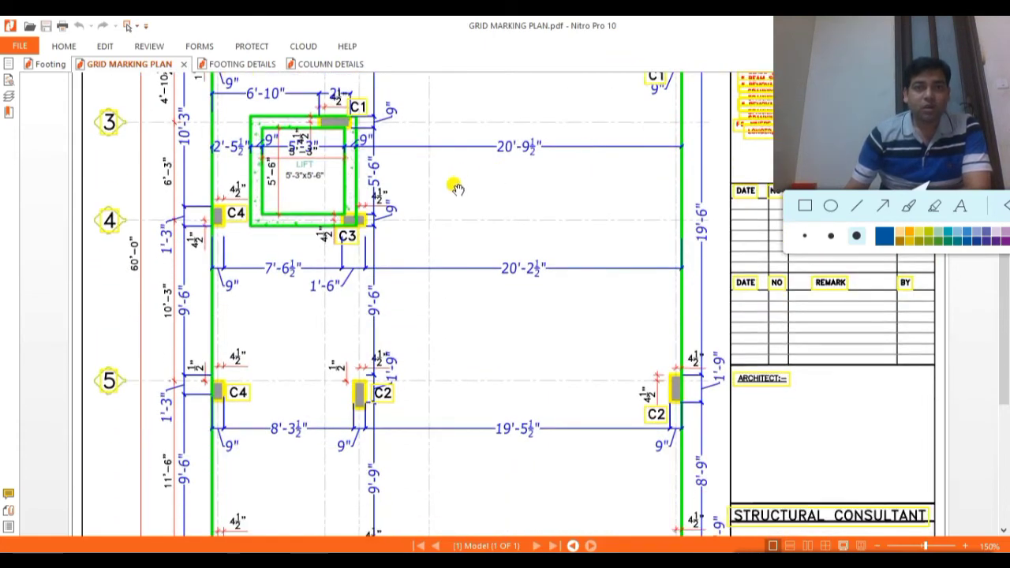
{"action": "scroll", "coordinate": [461, 184], "scroll_direction": "down", "scroll_amount": 3}
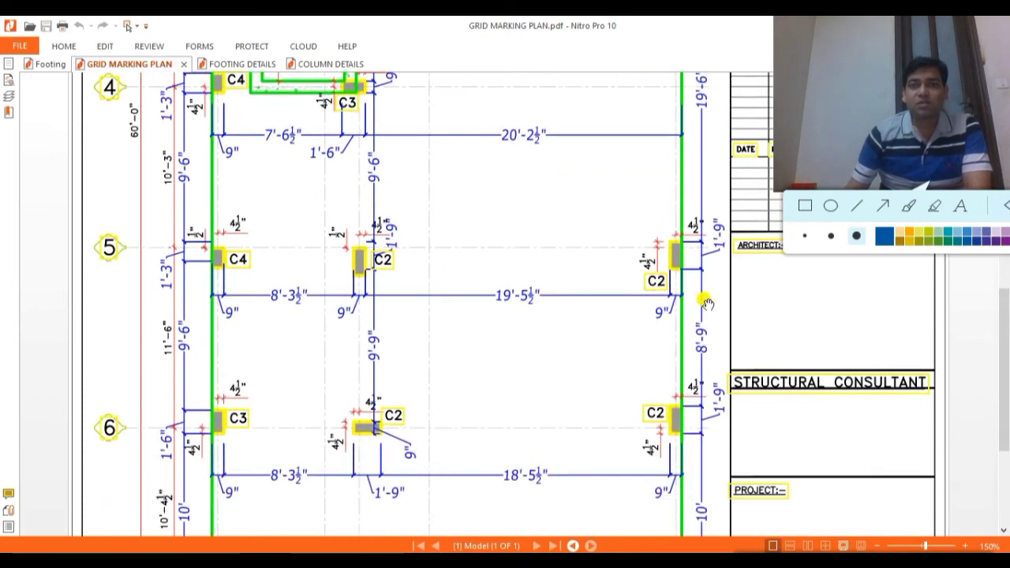
{"action": "scroll", "coordinate": [402, 242], "scroll_direction": "down", "scroll_amount": 2}
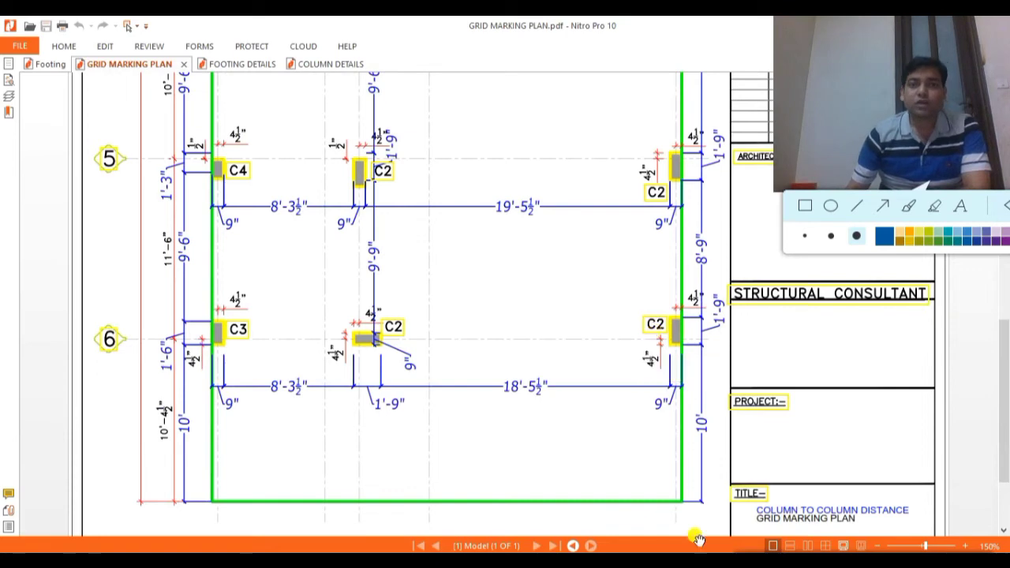
Switch back to Excel and enter 5 as the number of Column-C2 items in C49
{"action": "left_click", "coordinate": [354, 559]}
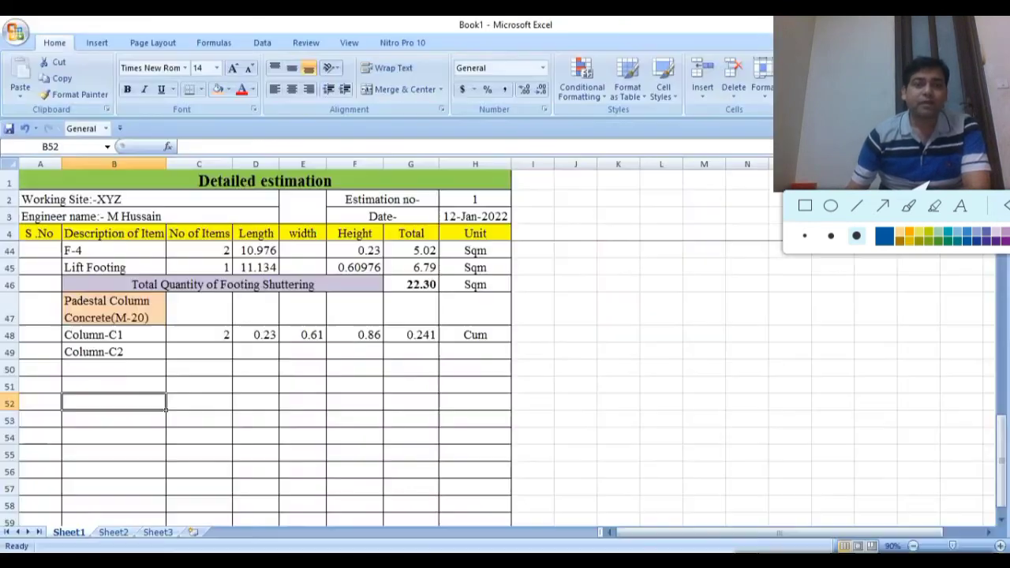
{"action": "left_click", "coordinate": [206, 354]}
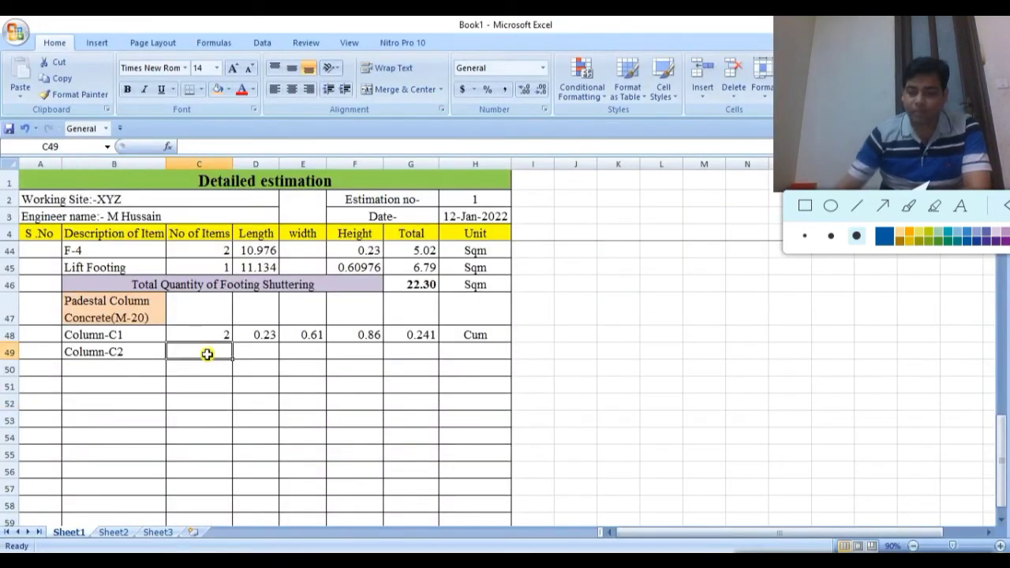
{"action": "type", "text": "5"}
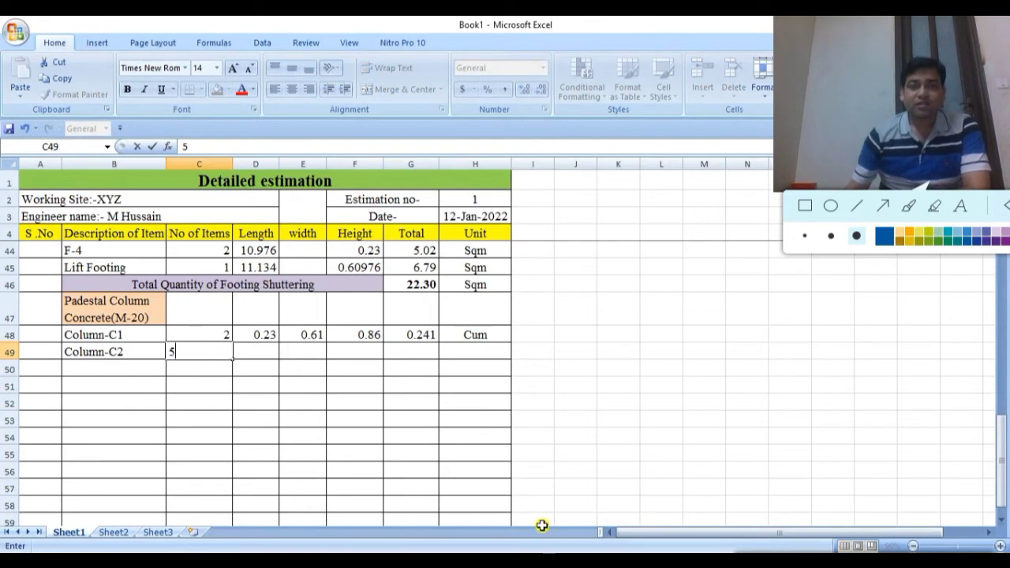
Check the C2 size in the column details PDF and enter the Column-C2 length in D49 as =0.75/3.28
{"action": "left_click", "coordinate": [386, 559]}
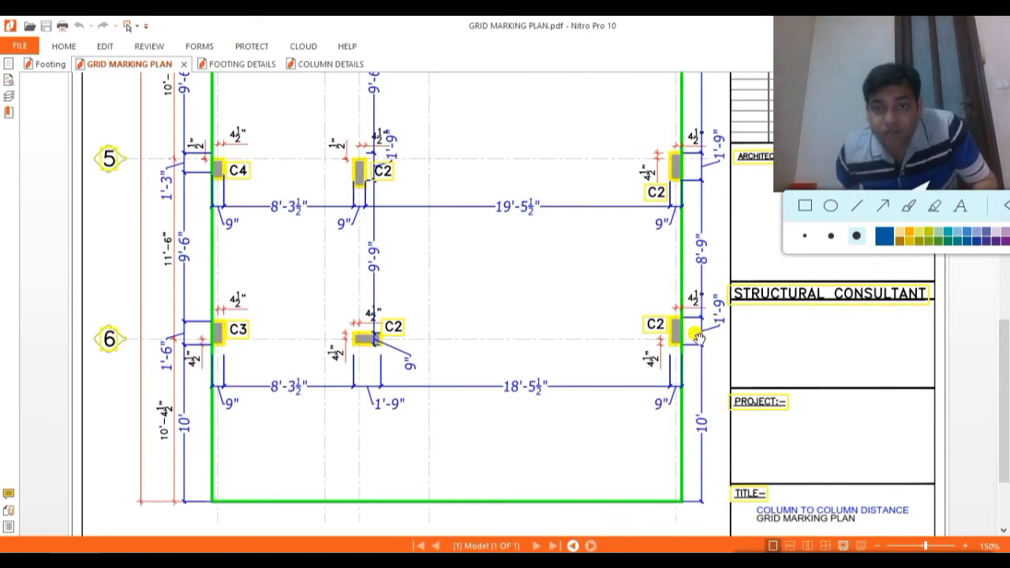
{"action": "left_click", "coordinate": [314, 66]}
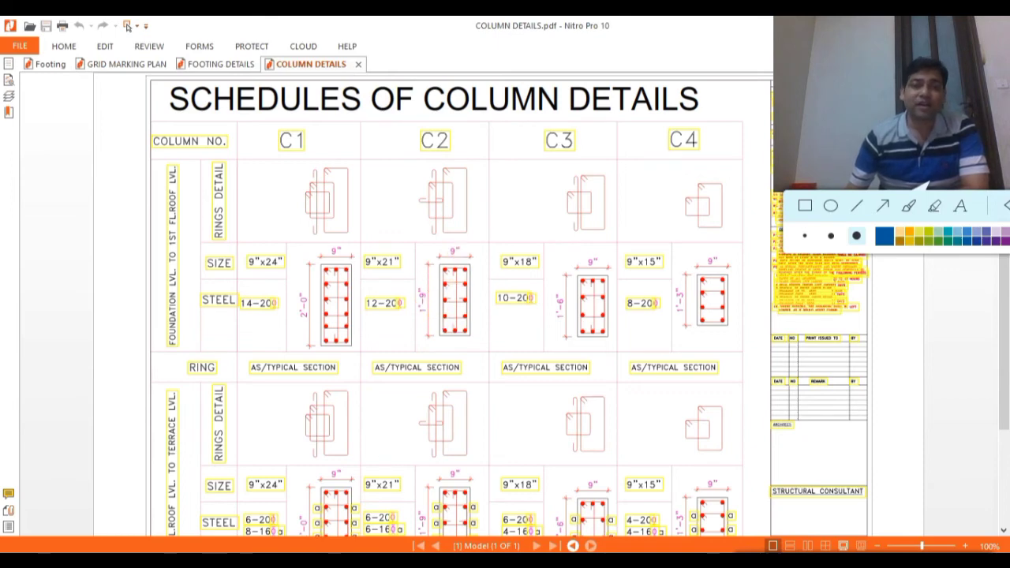
{"action": "key", "text": "alt+Tab"}
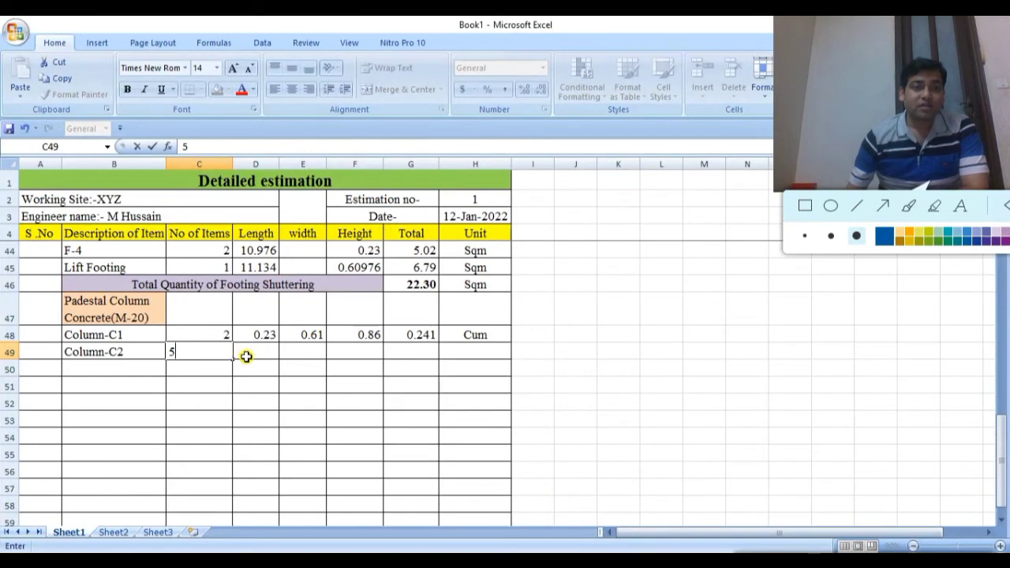
{"action": "left_click", "coordinate": [253, 355]}
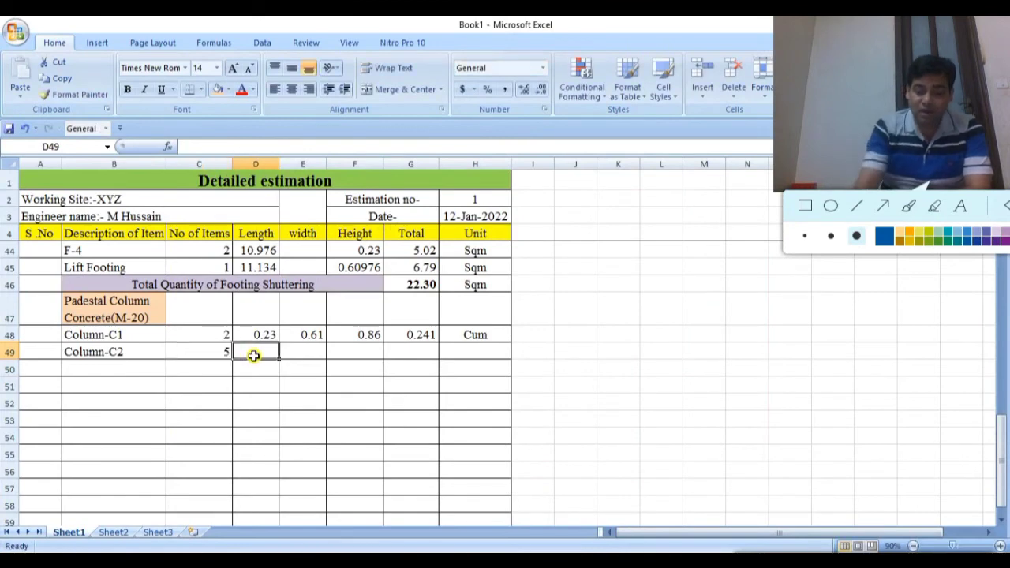
{"action": "type", "text": "="}
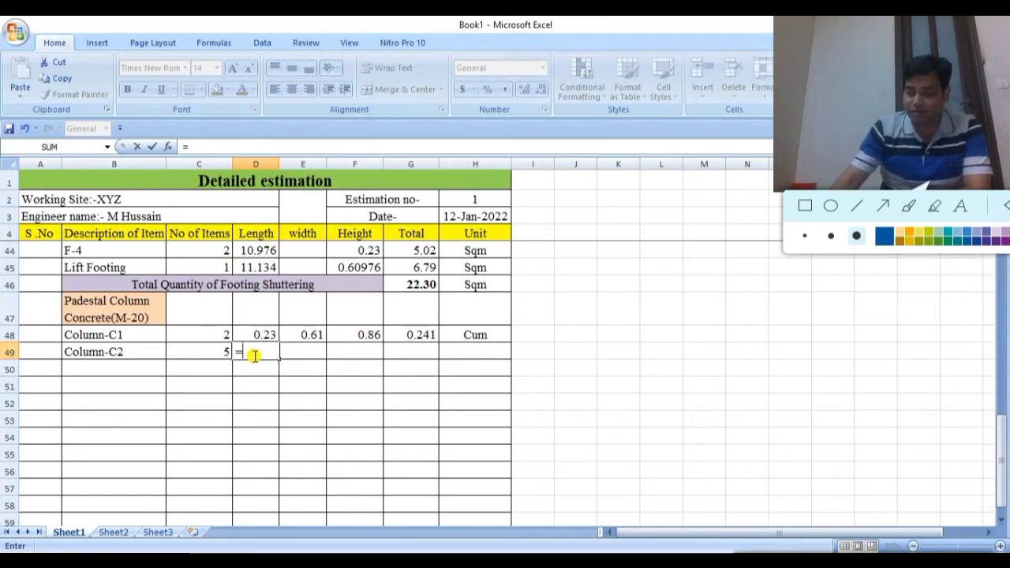
{"action": "type", "text": "0.75"}
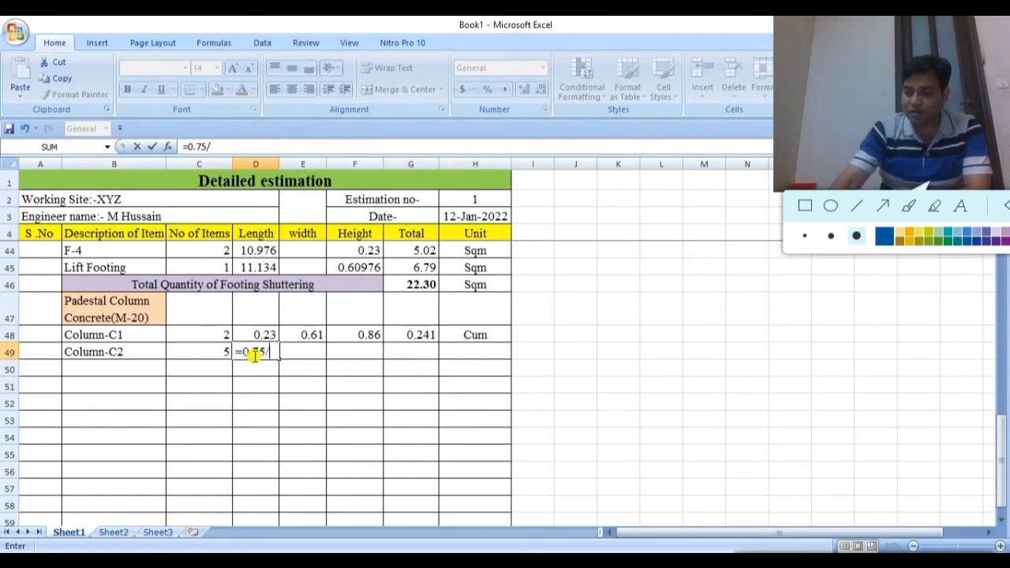
{"action": "type", "text": "/3.28"}
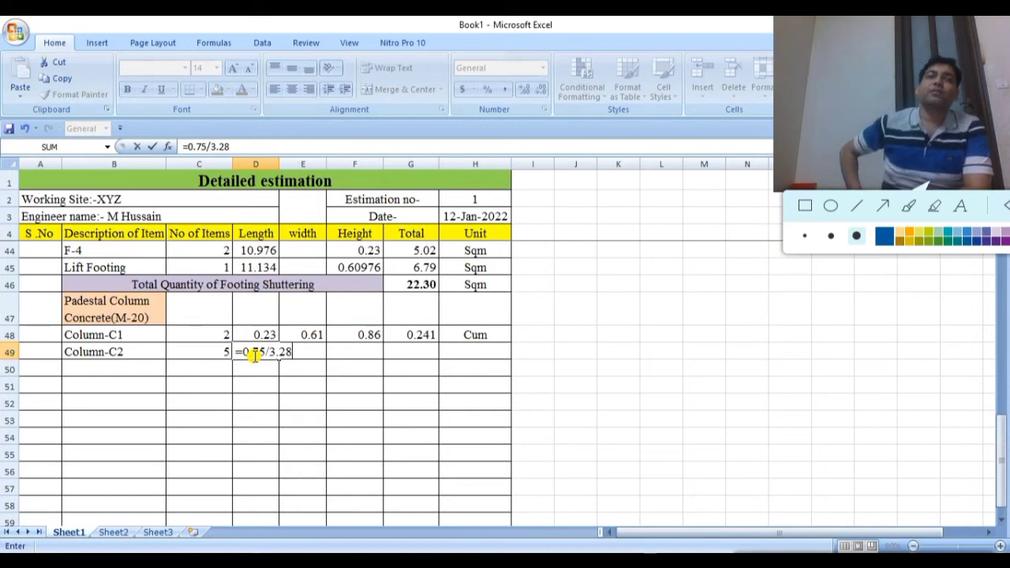
{"action": "key", "text": "Return"}
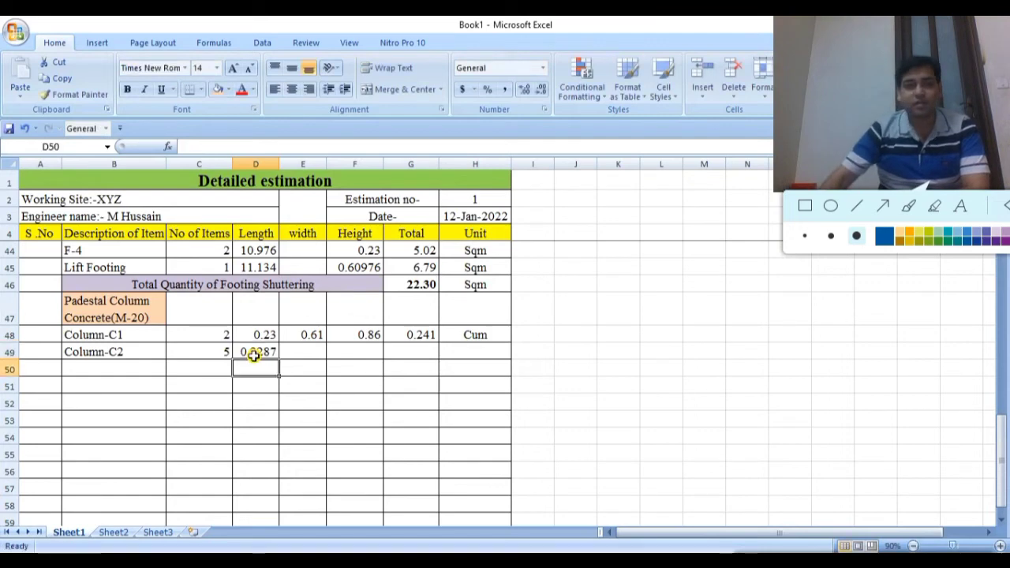
Format the Column-C2 length in D49 to two decimal places
{"action": "left_click", "coordinate": [255, 353]}
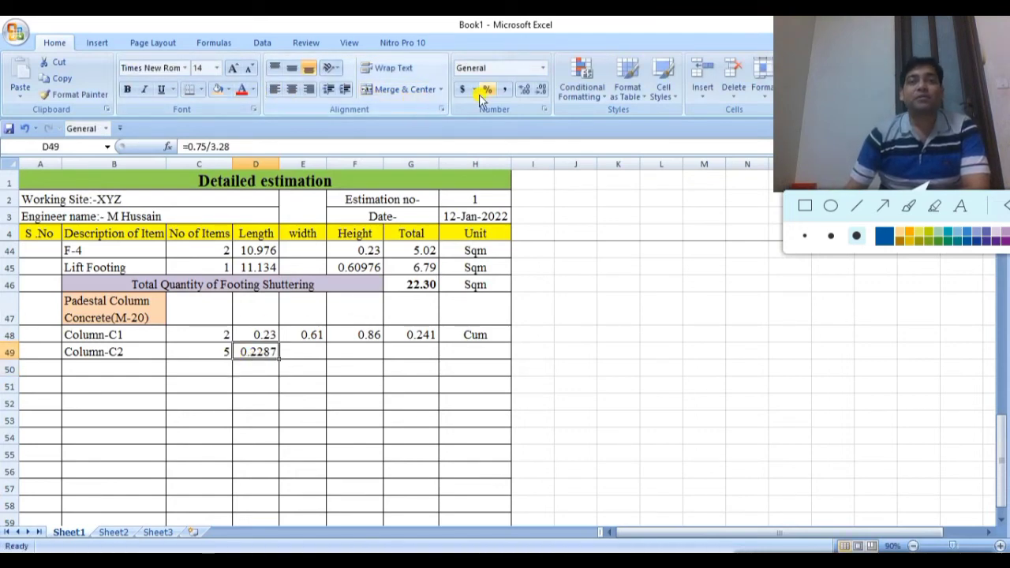
{"action": "left_click", "coordinate": [542, 89]}
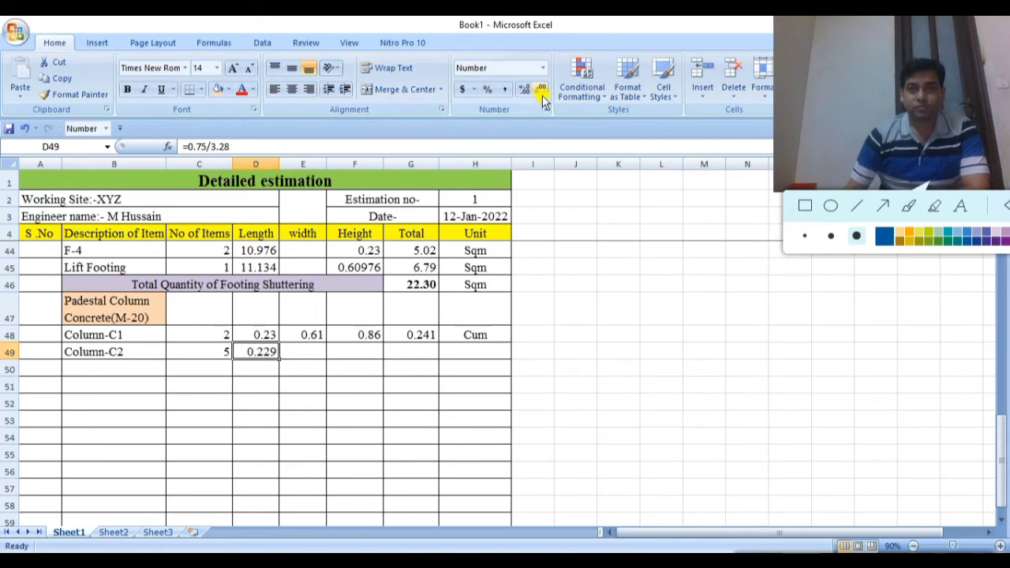
{"action": "left_click", "coordinate": [541, 89]}
{"action": "left_click", "coordinate": [604, 282]}
Enter the Column-C2 width in E49 with the formula =21/12/3.28
{"action": "left_click", "coordinate": [318, 354]}
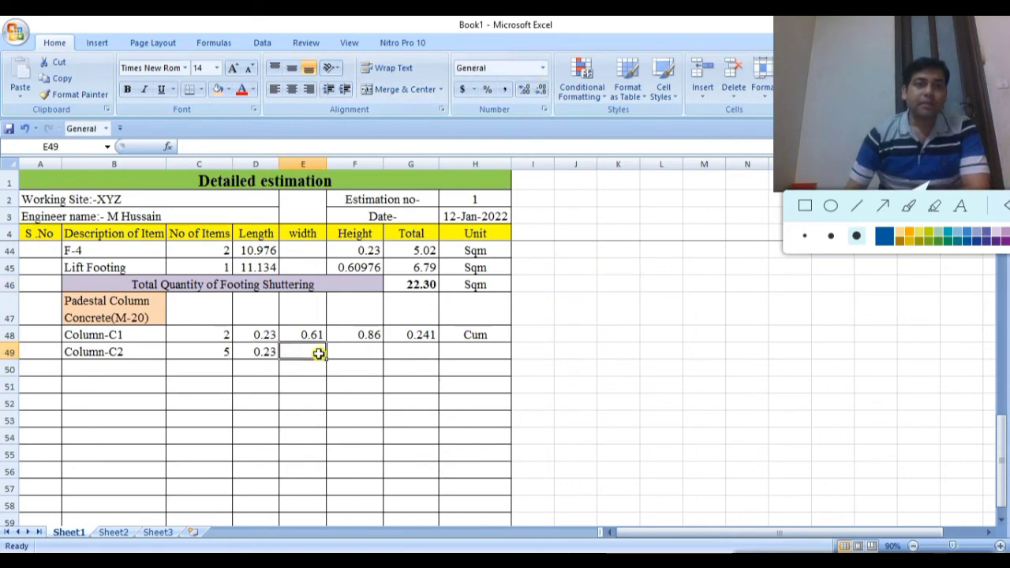
{"action": "type", "text": "="}
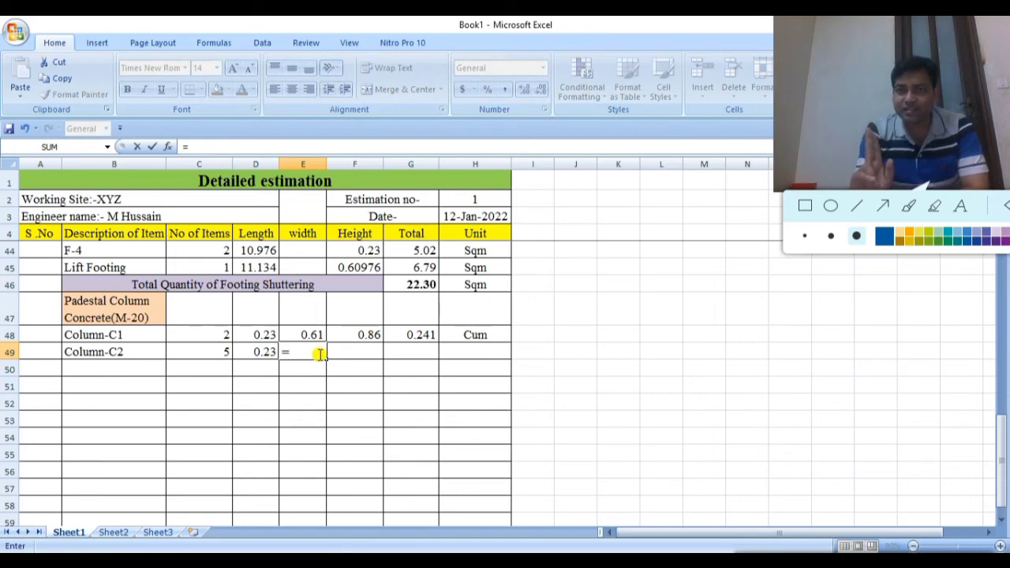
{"action": "type", "text": "2"}
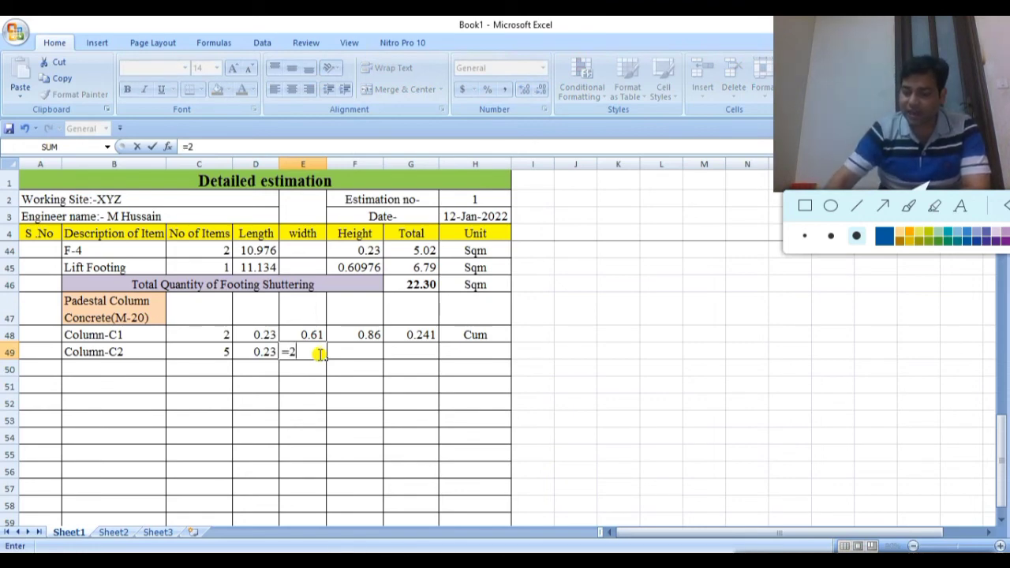
{"action": "type", "text": "1/12/3.28"}
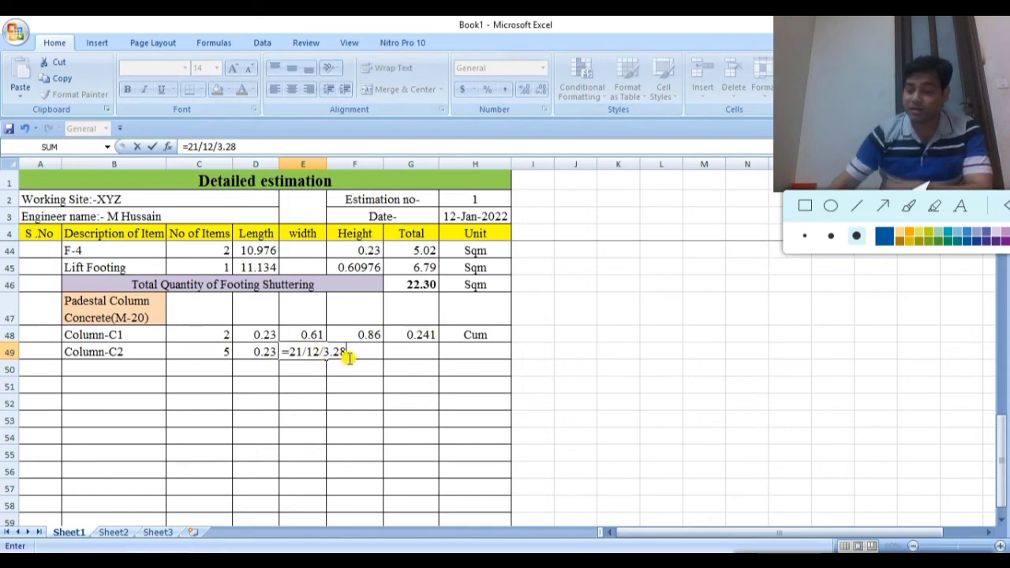
{"action": "key", "text": "Return"}
{"action": "left_click", "coordinate": [291, 354]}
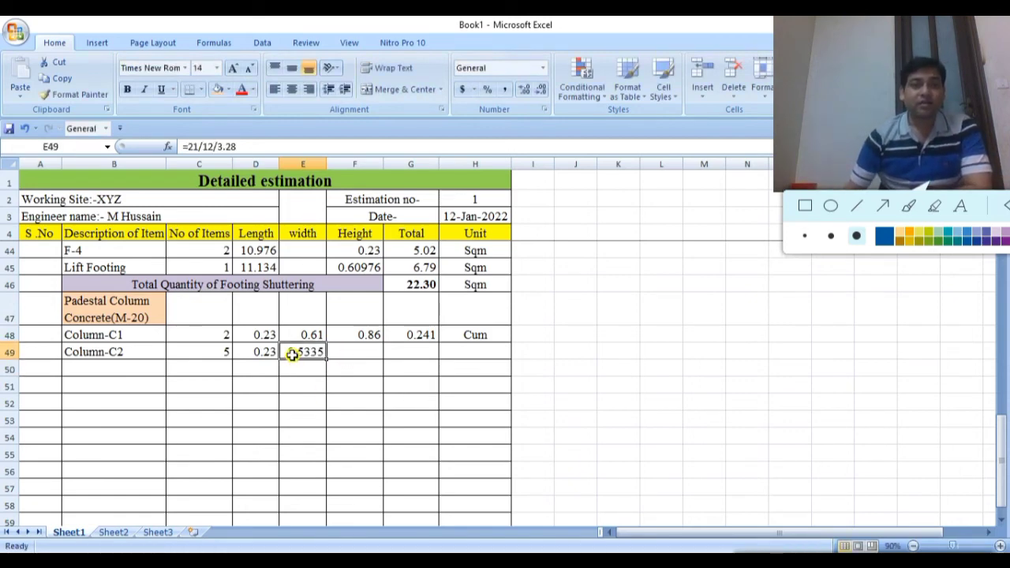
Format the Column-C2 width in E49 to two decimal places
{"action": "left_click", "coordinate": [541, 90]}
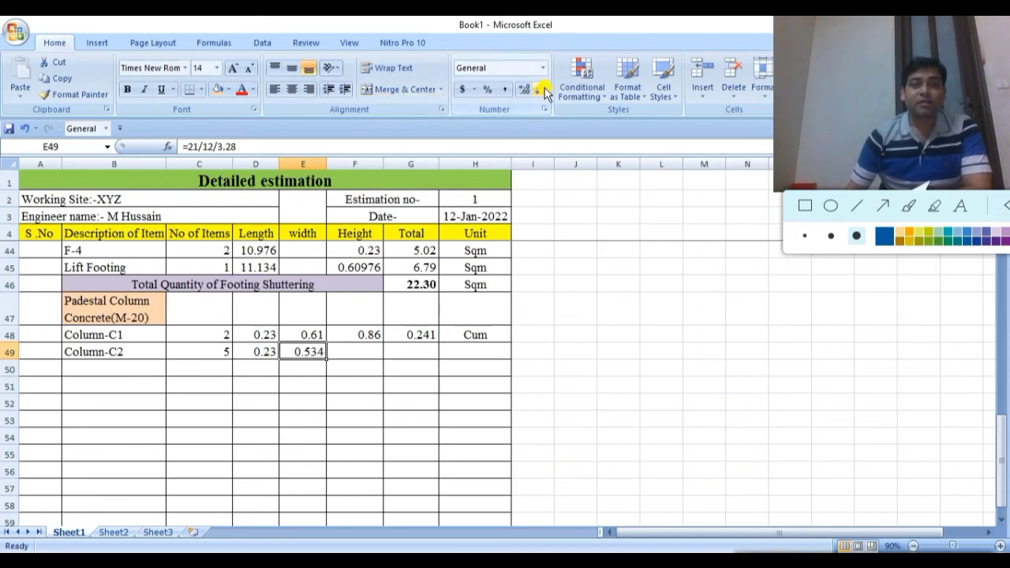
{"action": "left_click", "coordinate": [542, 90]}
{"action": "key", "text": "Right"}
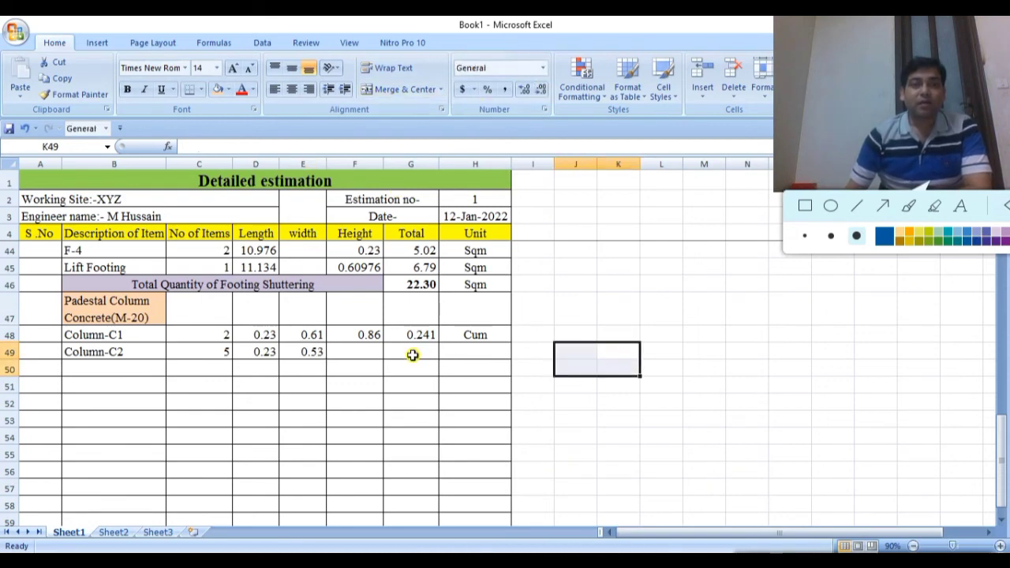
Fill the height, total formula and unit from the Column-C1 row down into the Column-C2 row (F49:H49)
{"action": "left_click", "coordinate": [369, 337]}
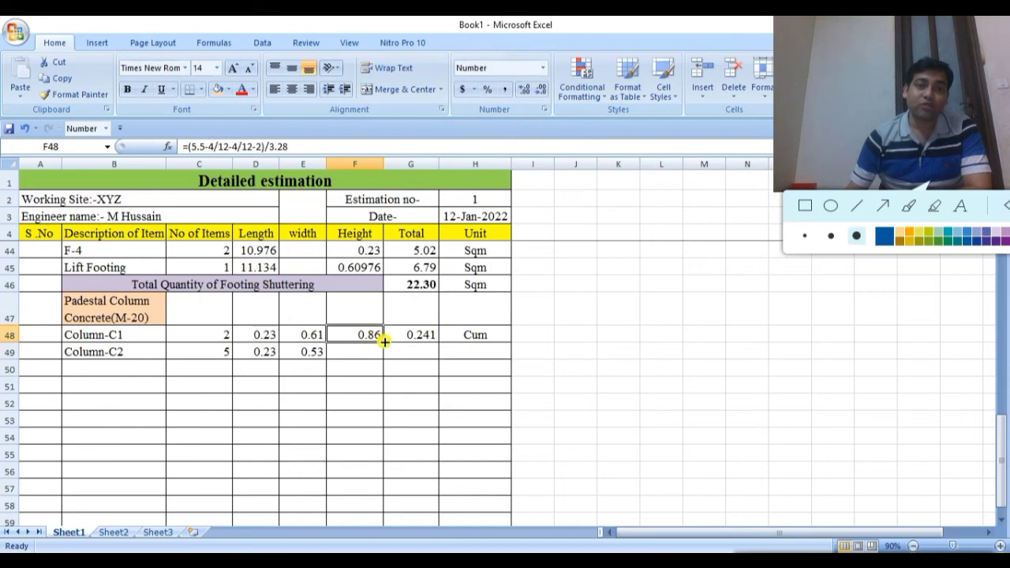
{"action": "left_click_drag", "start_coordinate": [382, 343], "coordinate": [383, 355]}
{"action": "left_click", "coordinate": [417, 424]}
{"action": "left_click", "coordinate": [419, 334]}
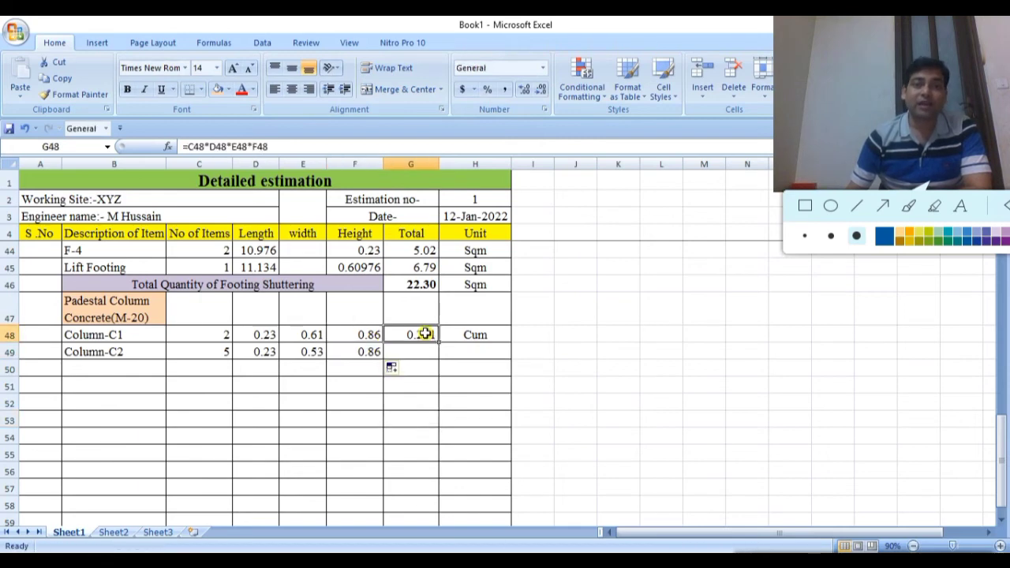
{"action": "left_click_drag", "start_coordinate": [439, 341], "coordinate": [440, 357]}
{"action": "left_click", "coordinate": [481, 387]}
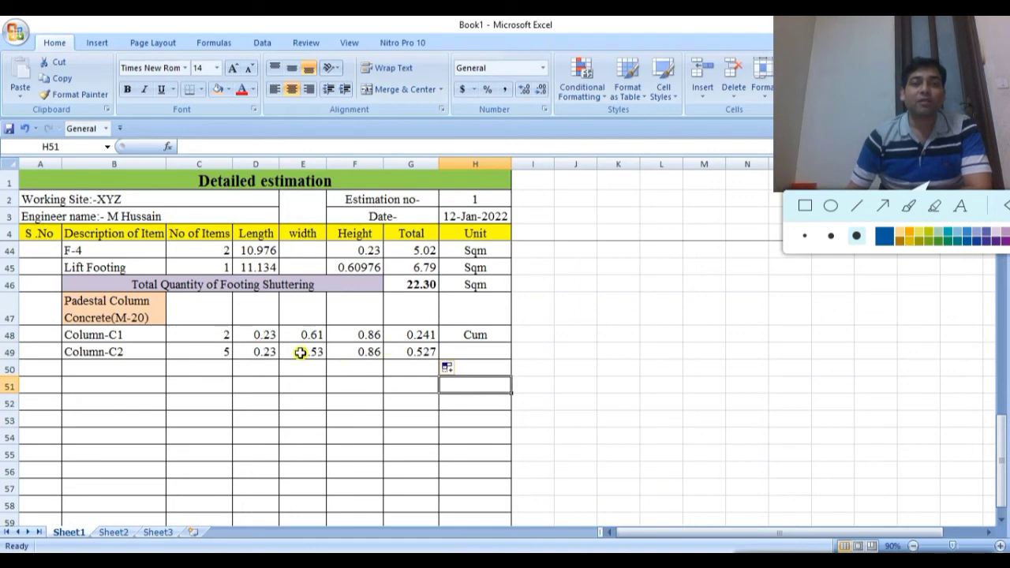
{"action": "left_click", "coordinate": [491, 337]}
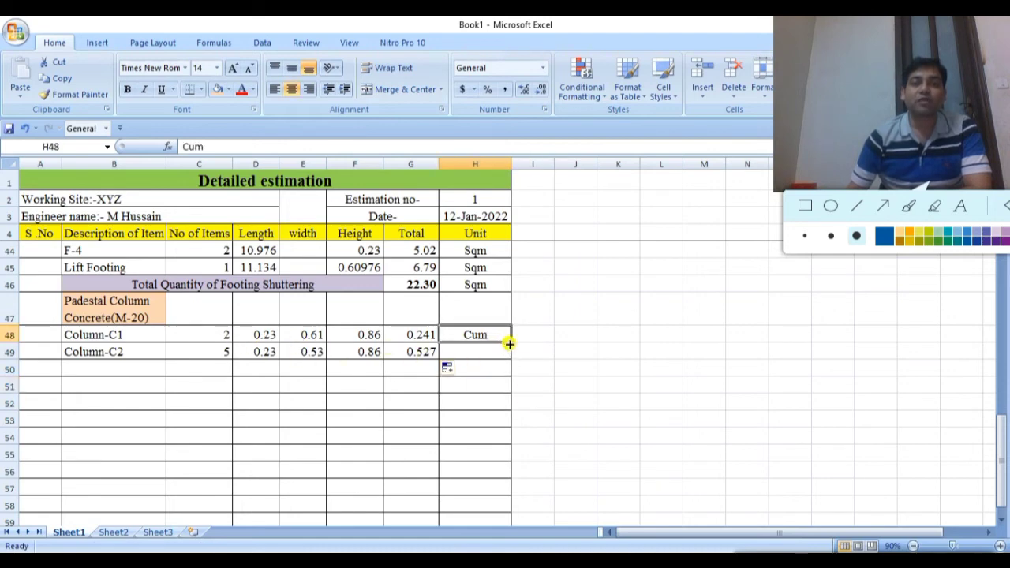
{"action": "left_click_drag", "start_coordinate": [510, 344], "coordinate": [511, 355]}
{"action": "left_click", "coordinate": [575, 352]}
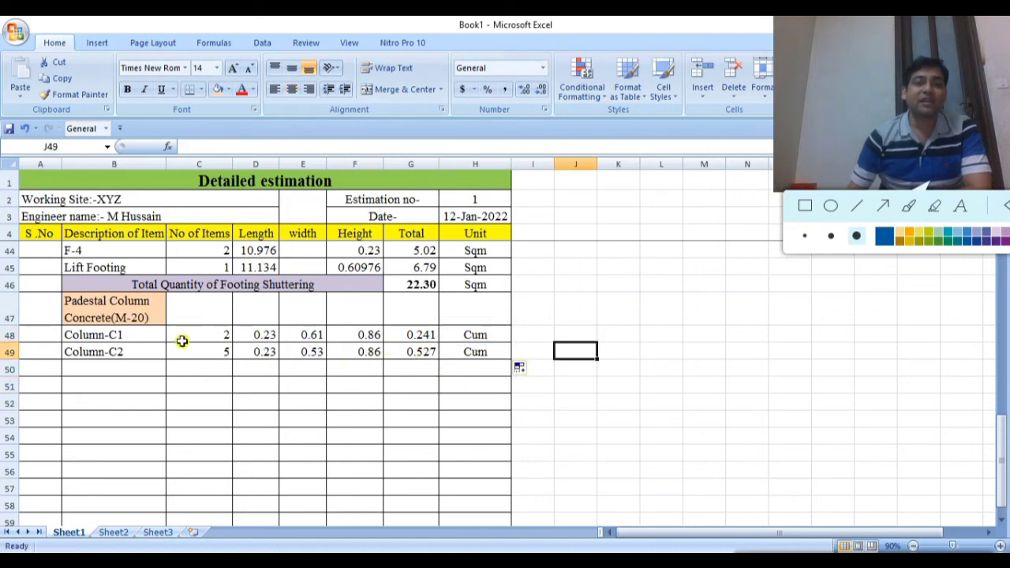
Extend the column label series from B49 down to add Column-C3 in B50
{"action": "left_click", "coordinate": [139, 355]}
{"action": "left_click_drag", "start_coordinate": [165, 359], "coordinate": [167, 369]}
{"action": "left_click", "coordinate": [316, 421]}
Count the C3 columns in the grid marking plan PDF and enter 4 as the number of Column-C3 items in C50 in Excel
{"action": "key", "text": "alt+Tab"}
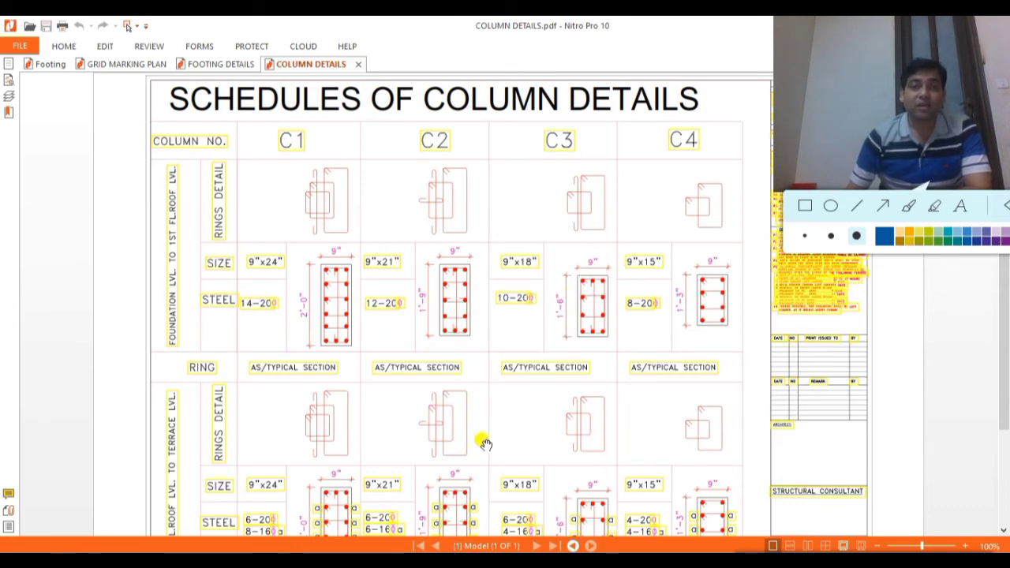
{"action": "left_click", "coordinate": [119, 64]}
{"action": "scroll", "coordinate": [432, 293], "scroll_direction": "up", "scroll_amount": 10}
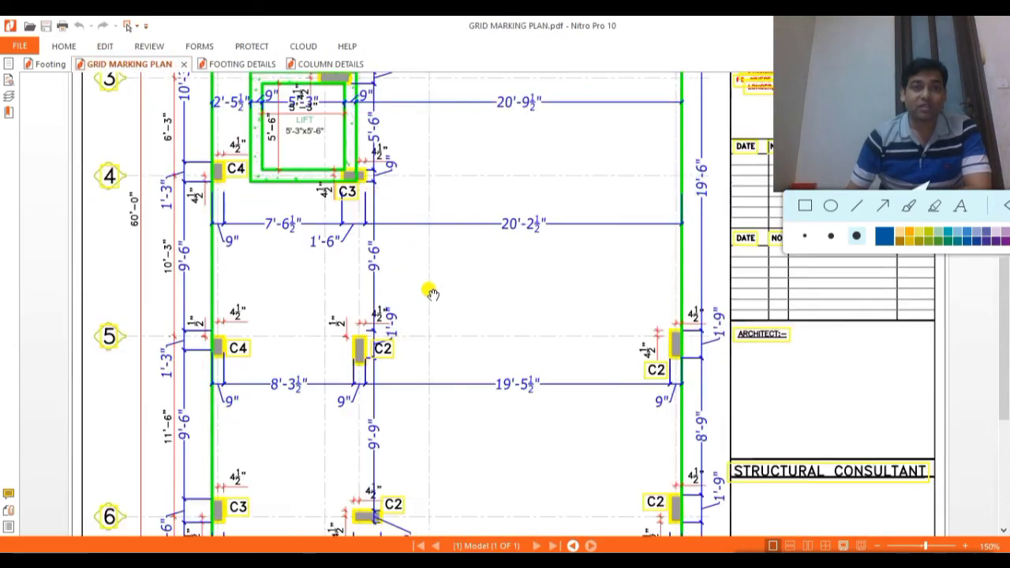
{"action": "scroll", "coordinate": [432, 293], "scroll_direction": "up", "scroll_amount": 4}
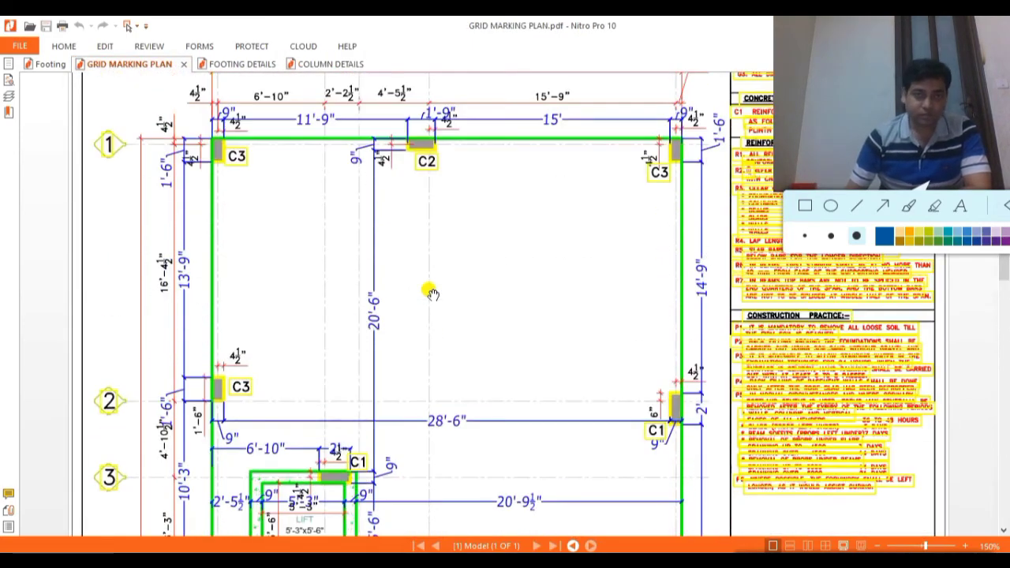
{"action": "scroll", "coordinate": [456, 196], "scroll_direction": "down", "scroll_amount": 4}
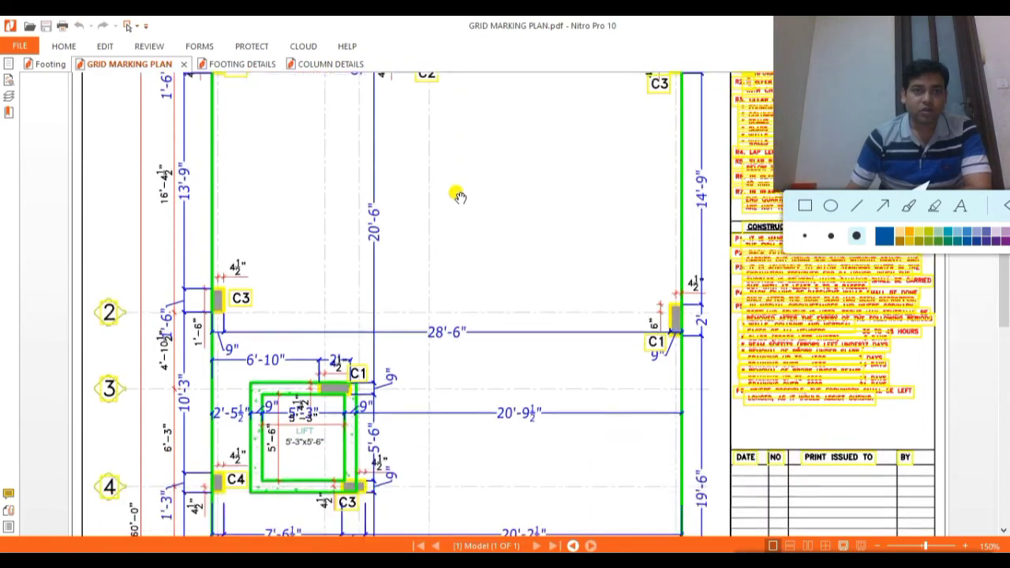
{"action": "scroll", "coordinate": [345, 205], "scroll_direction": "down", "scroll_amount": 9}
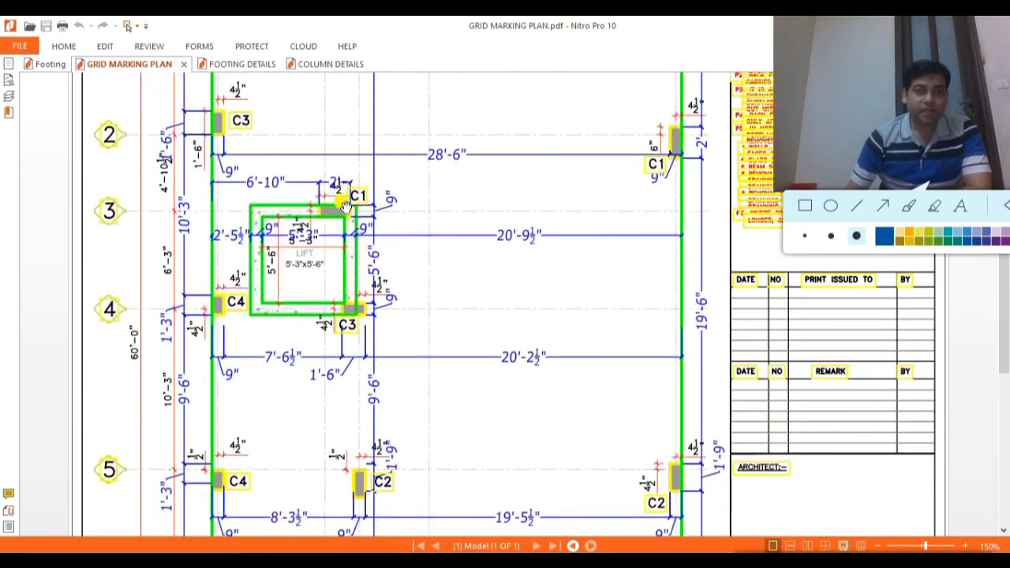
{"action": "scroll", "coordinate": [345, 205], "scroll_direction": "down", "scroll_amount": 3}
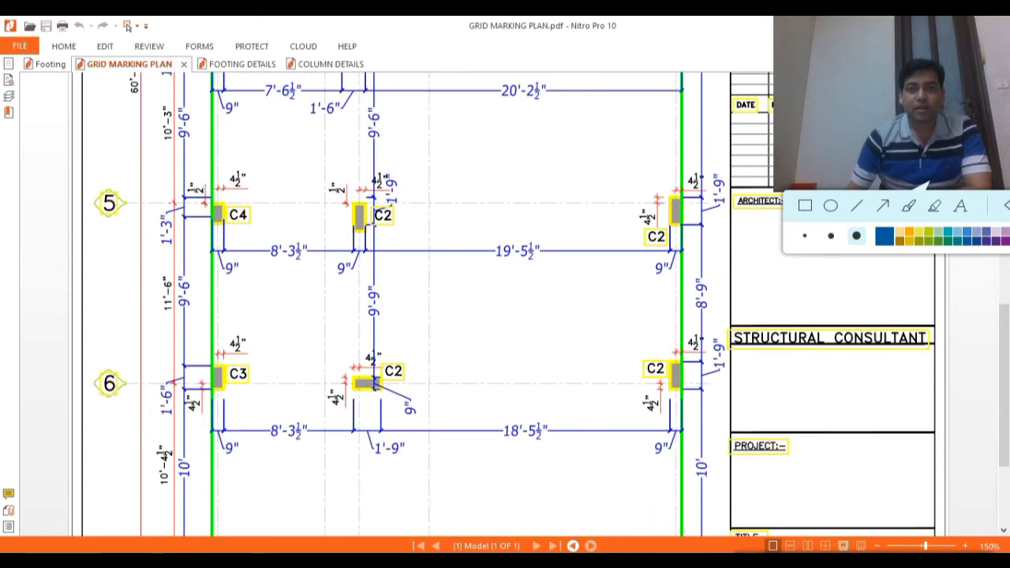
{"action": "key", "text": "alt+Tab"}
{"action": "left_click", "coordinate": [210, 372]}
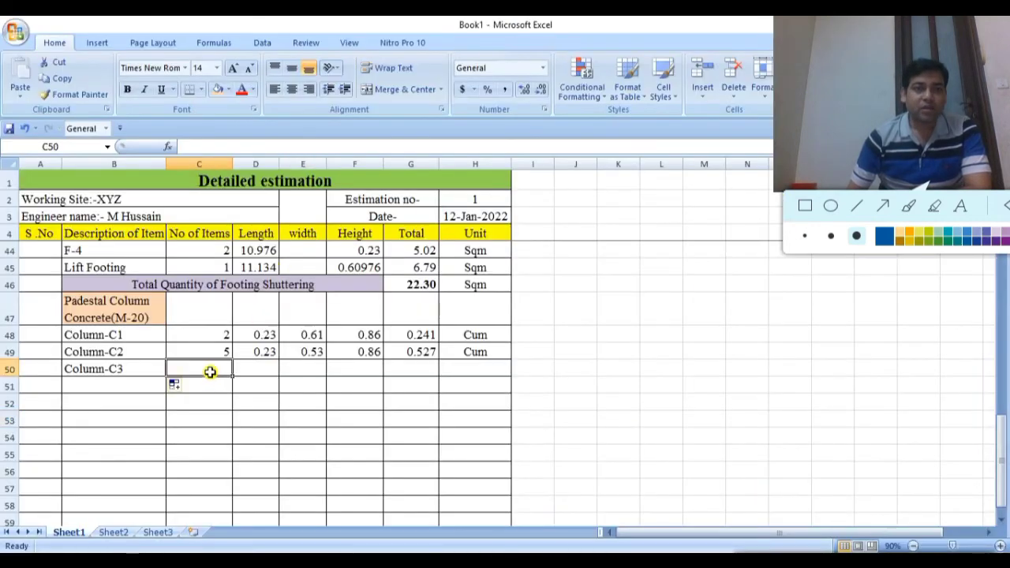
{"action": "type", "text": "4"}
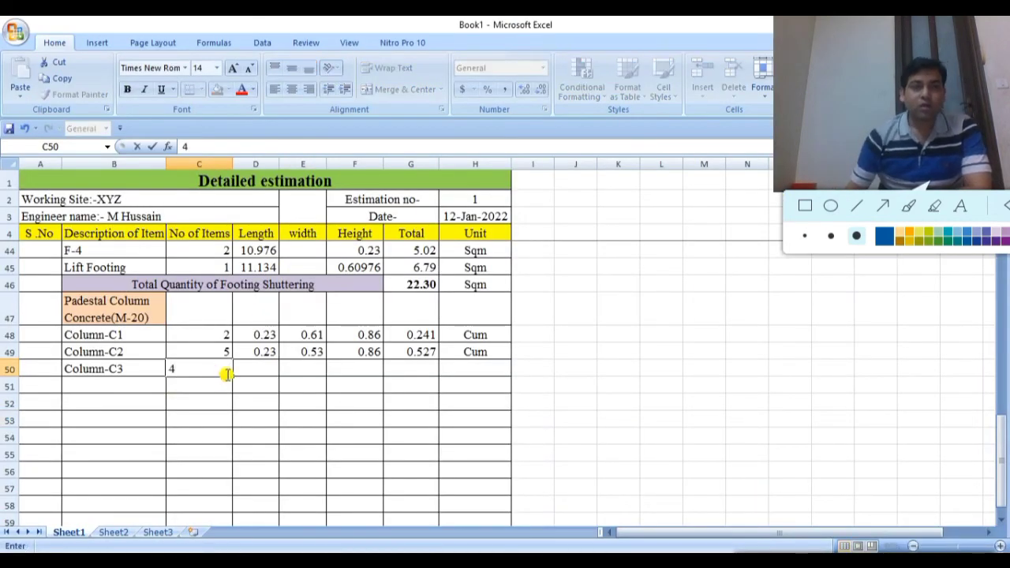
{"action": "left_click", "coordinate": [265, 433]}
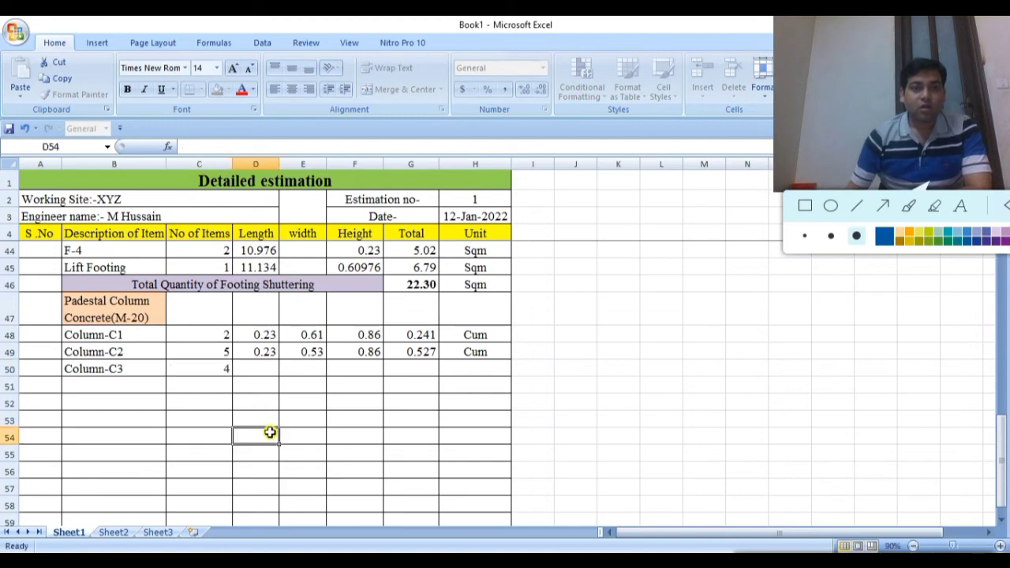
{"action": "left_click", "coordinate": [361, 434]}
Copy the Column-C2 length formula from D49 down to D50 for Column-C3
{"action": "left_click", "coordinate": [258, 369]}
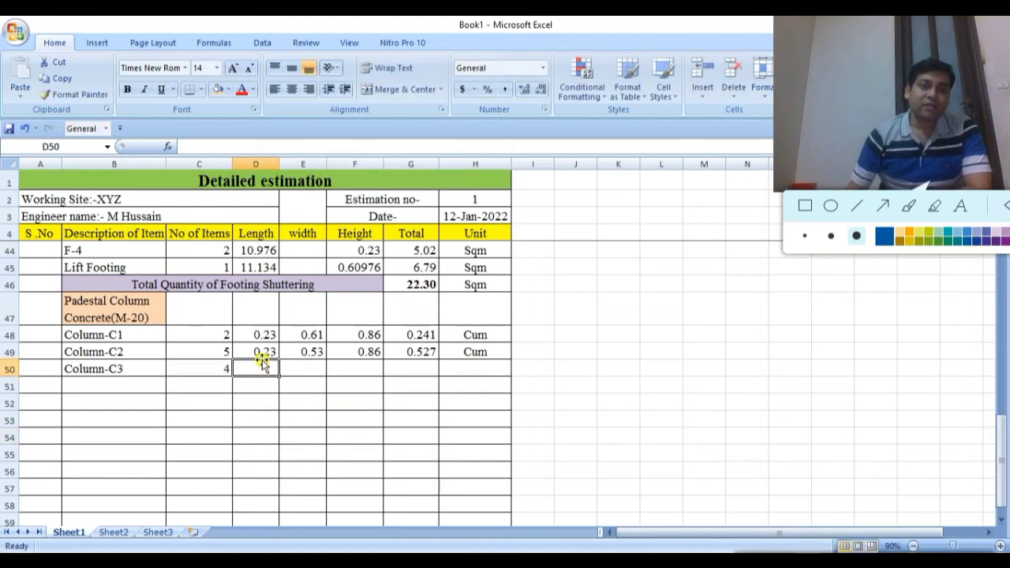
{"action": "left_click", "coordinate": [263, 351]}
{"action": "left_click_drag", "start_coordinate": [280, 366], "coordinate": [283, 377]}
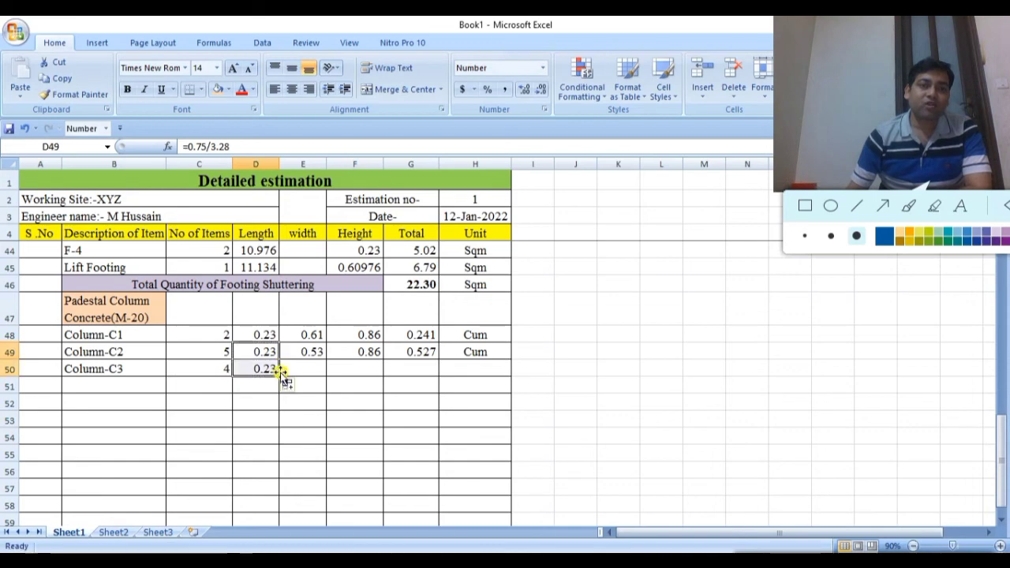
Enter the Column-C3 width in E50 as =1.5/3.28 and format it to three decimal places
{"action": "left_click", "coordinate": [312, 370]}
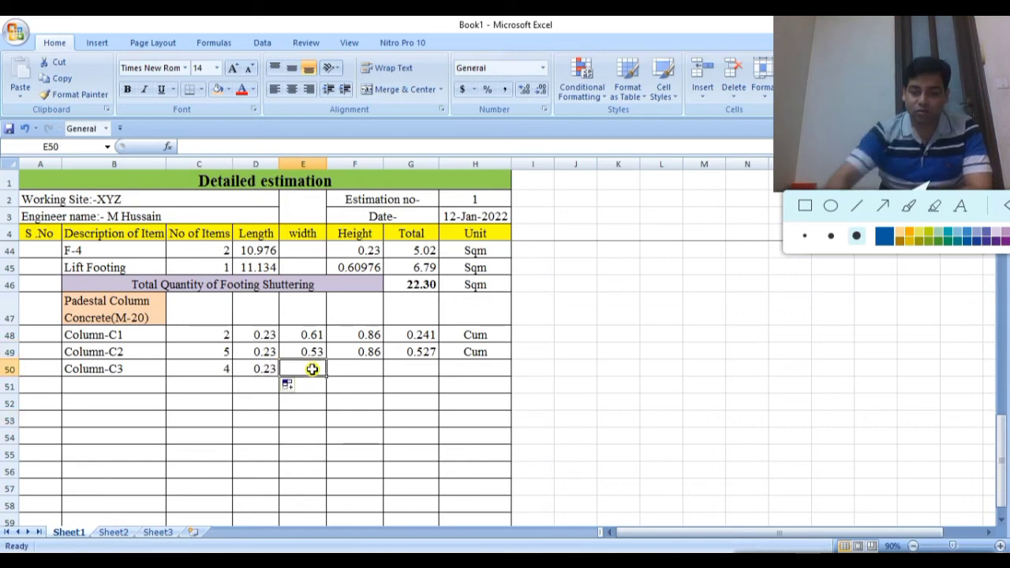
{"action": "type", "text": "=1.5/3.28"}
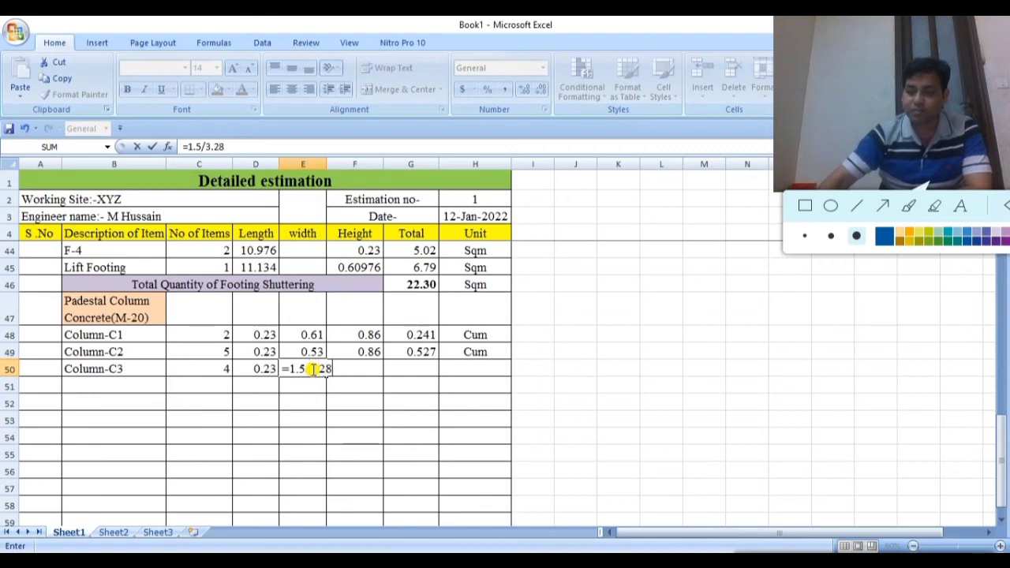
{"action": "key", "text": "Return"}
{"action": "left_click", "coordinate": [309, 368]}
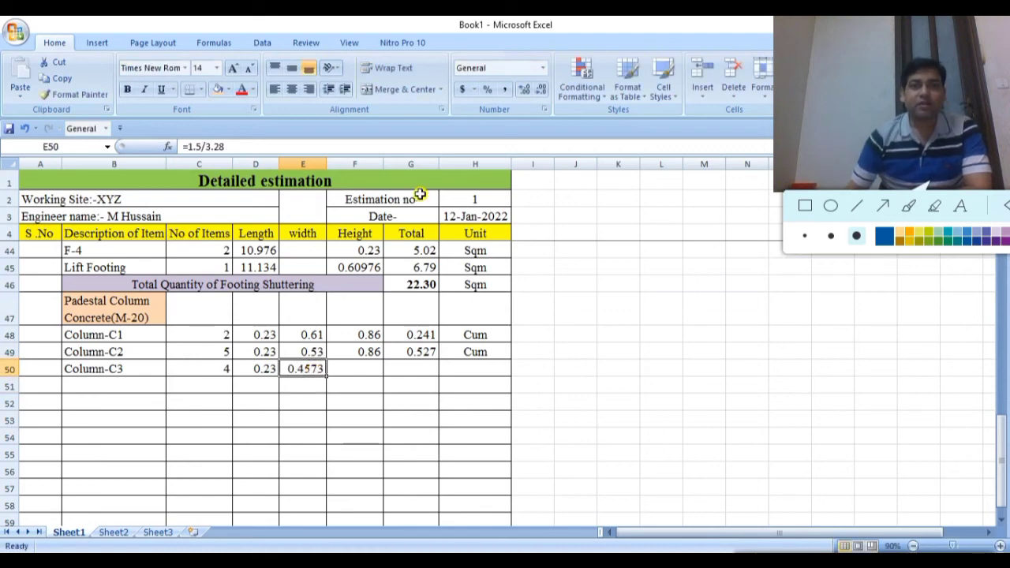
{"action": "left_click", "coordinate": [542, 91]}
{"action": "left_click", "coordinate": [656, 369]}
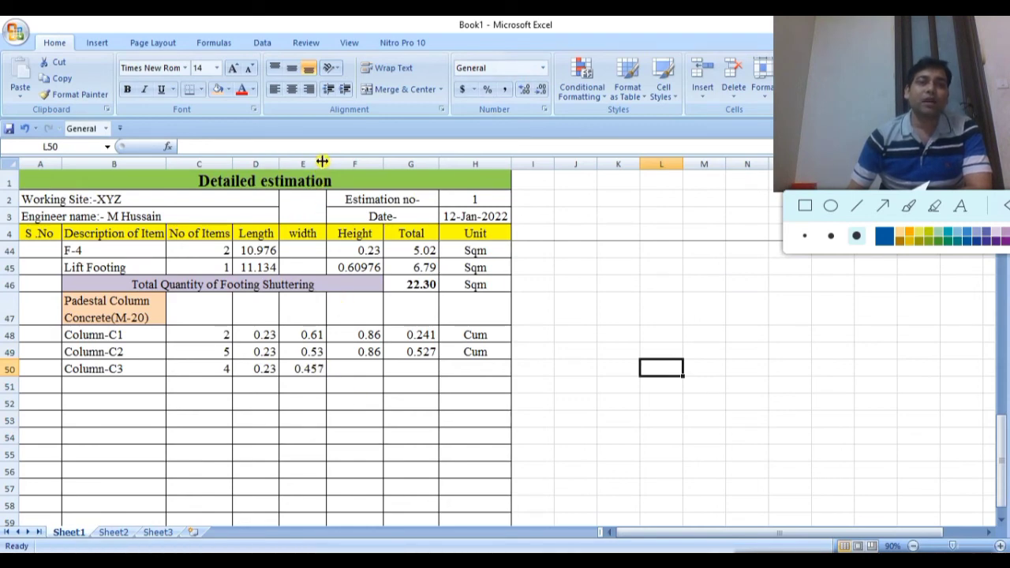
{"action": "left_click_drag", "start_coordinate": [359, 418], "coordinate": [355, 403]}
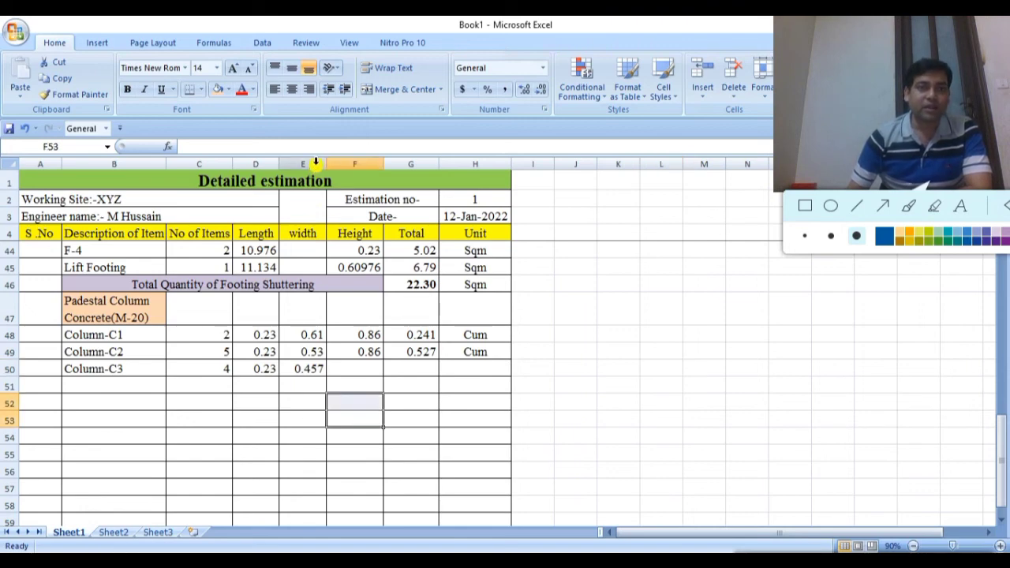
{"action": "left_click", "coordinate": [315, 161]}
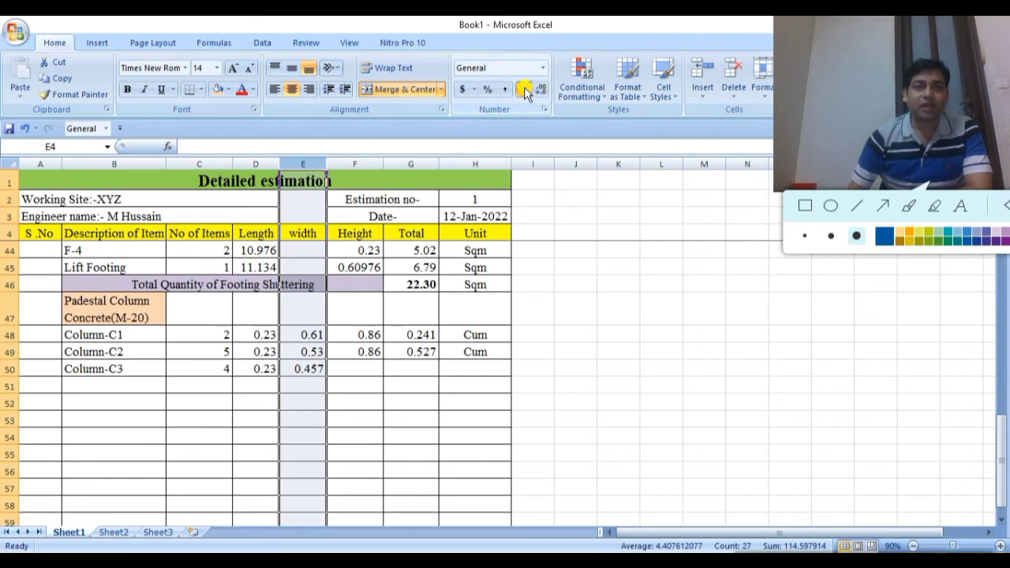
{"action": "left_click", "coordinate": [607, 398]}
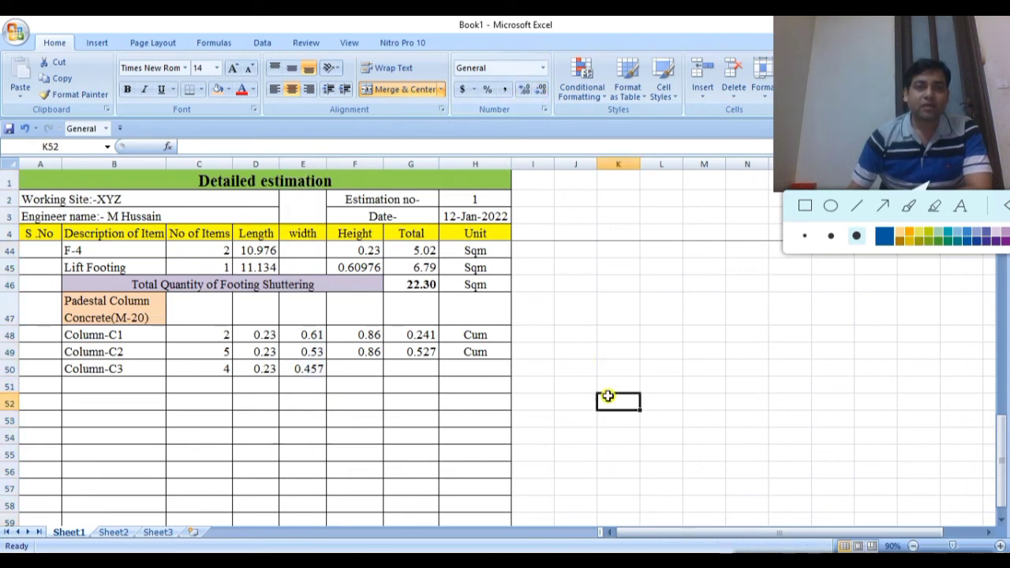
{"action": "left_click", "coordinate": [431, 433]}
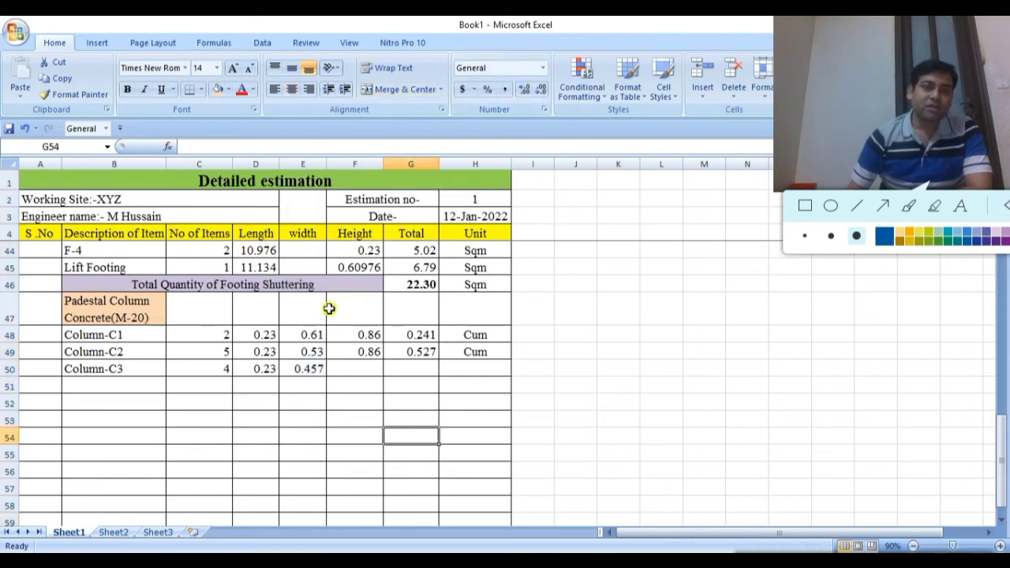
{"action": "scroll", "coordinate": [327, 307], "scroll_direction": "down", "scroll_amount": 1}
{"action": "scroll", "coordinate": [329, 308], "scroll_direction": "up", "scroll_amount": 1}
{"action": "left_click", "coordinate": [590, 422]}
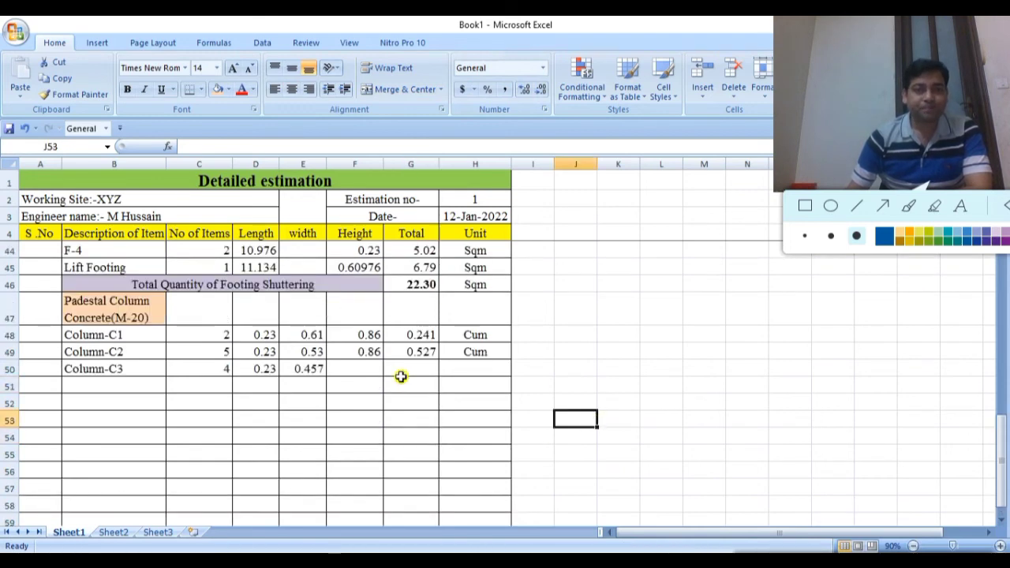
Fill the height, total formula and unit from the Column-C2 row down into the Column-C3 row (F50:H50)
{"action": "left_click", "coordinate": [377, 371]}
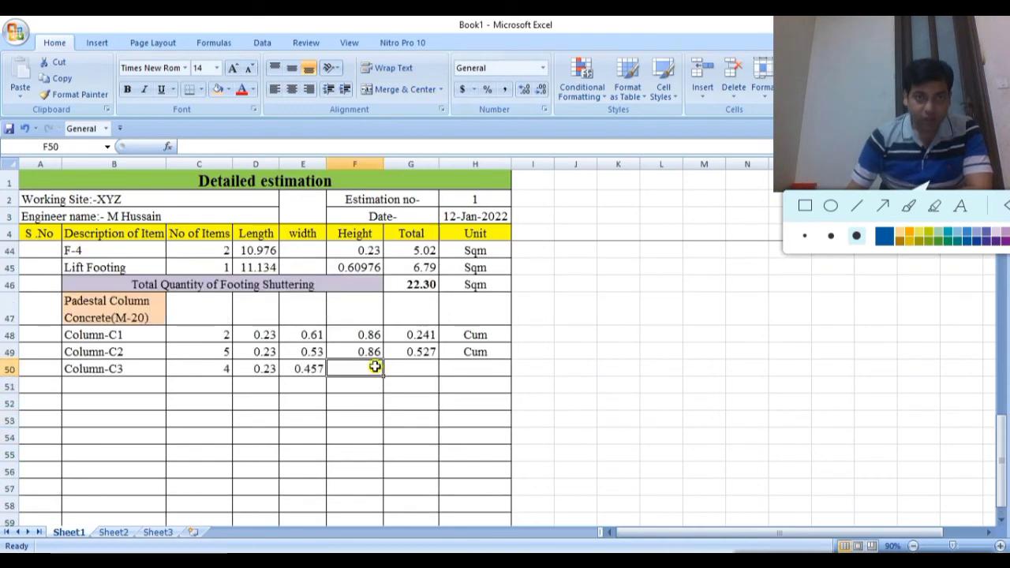
{"action": "left_click", "coordinate": [371, 354]}
{"action": "left_click_drag", "start_coordinate": [383, 361], "coordinate": [385, 370]}
{"action": "left_click_drag", "start_coordinate": [423, 445], "coordinate": [424, 433]}
{"action": "left_click", "coordinate": [413, 352]}
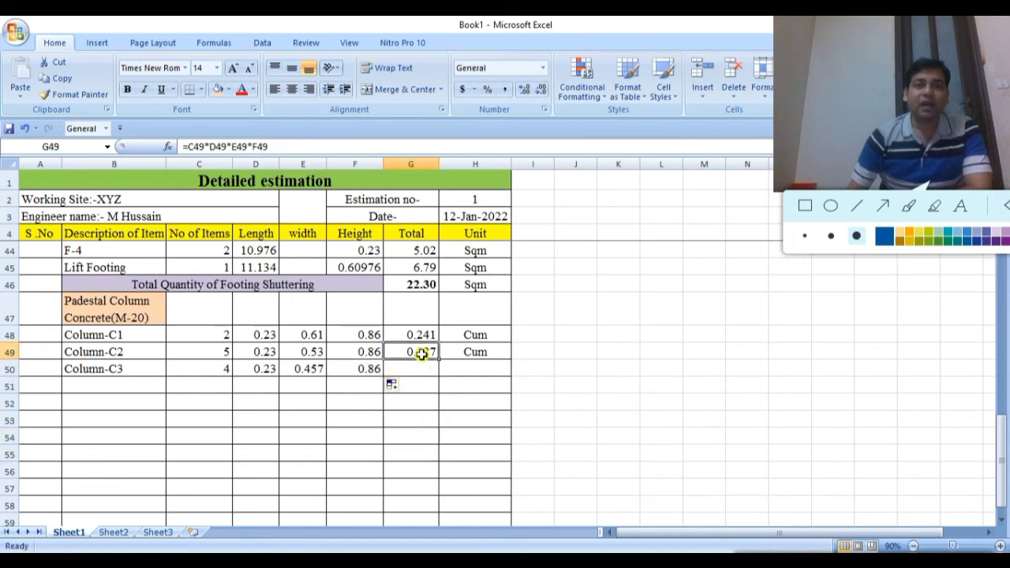
{"action": "left_click_drag", "start_coordinate": [438, 360], "coordinate": [441, 370]}
{"action": "left_click", "coordinate": [466, 396]}
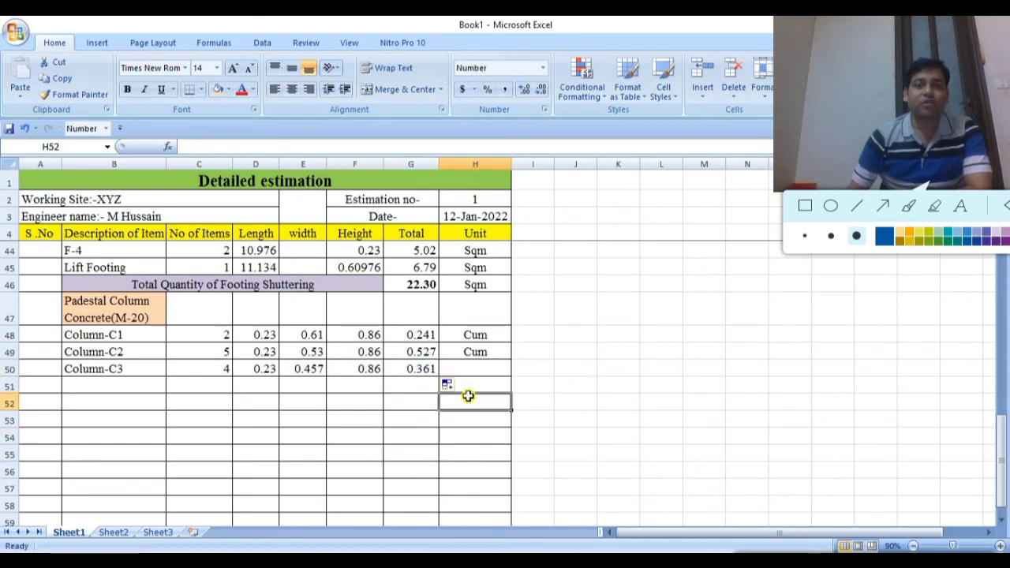
{"action": "left_click", "coordinate": [473, 355]}
{"action": "left_click_drag", "start_coordinate": [512, 362], "coordinate": [519, 387]}
Extend the column label series from B50 down to add Column-C4 in B51
{"action": "left_click", "coordinate": [143, 369]}
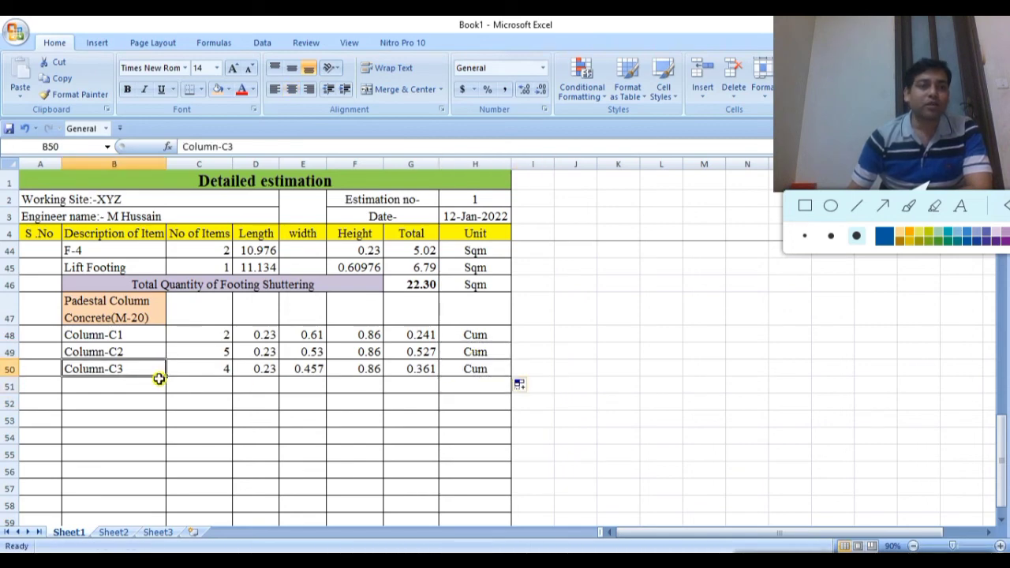
{"action": "left_click_drag", "start_coordinate": [168, 376], "coordinate": [165, 386]}
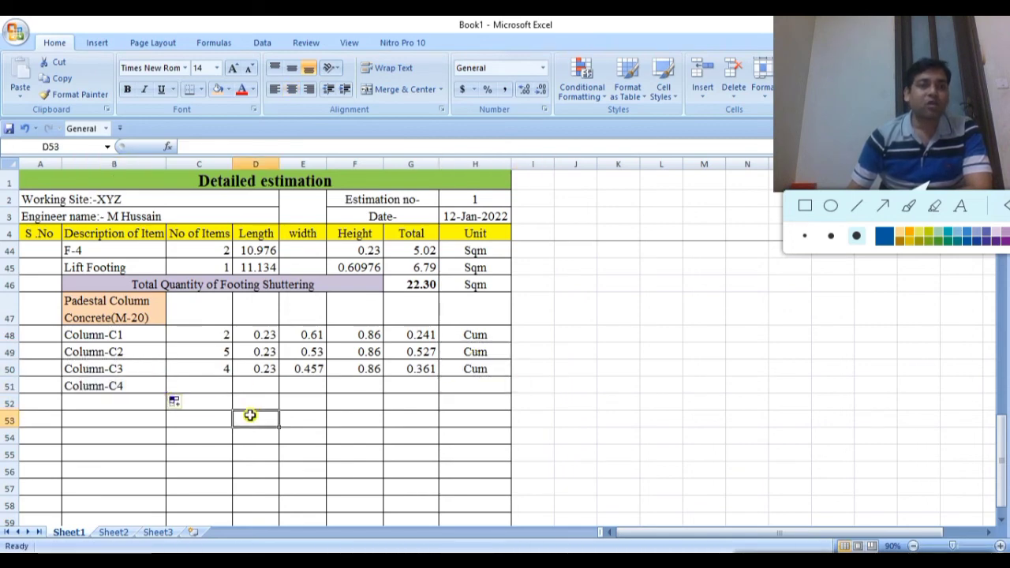
Switch to the grid marking plan PDF and examine the whole plan to count the C4 columns
{"action": "left_click", "coordinate": [212, 383]}
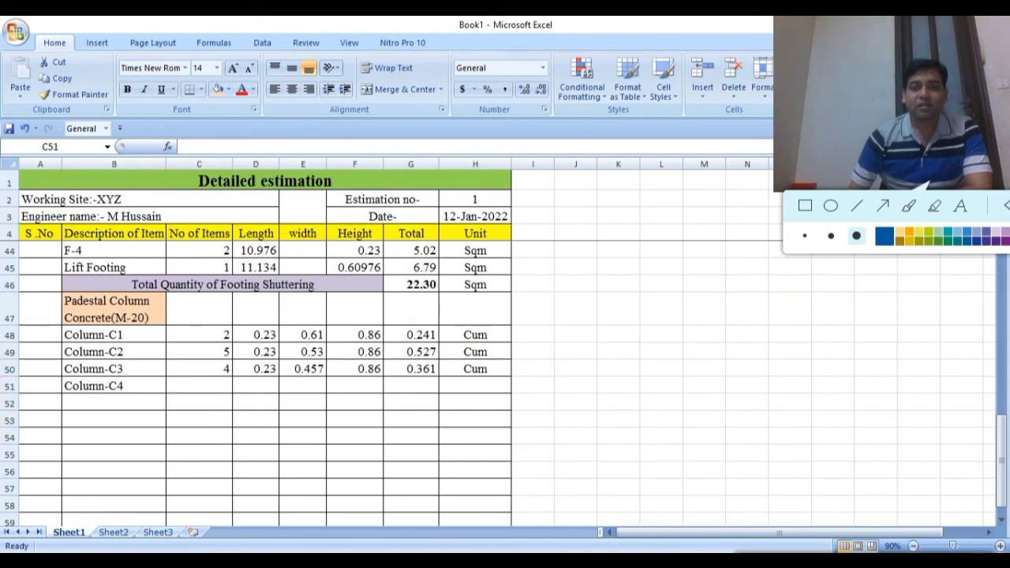
{"action": "key", "text": "alt+Tab"}
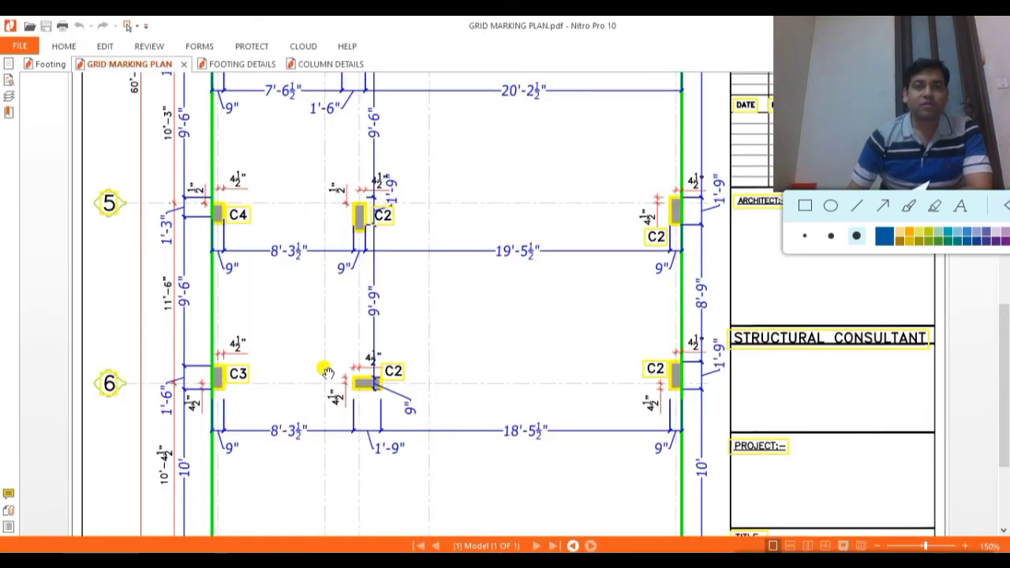
{"action": "scroll", "coordinate": [324, 367], "scroll_direction": "up", "scroll_amount": 10}
{"action": "scroll", "coordinate": [342, 289], "scroll_direction": "up", "scroll_amount": 2}
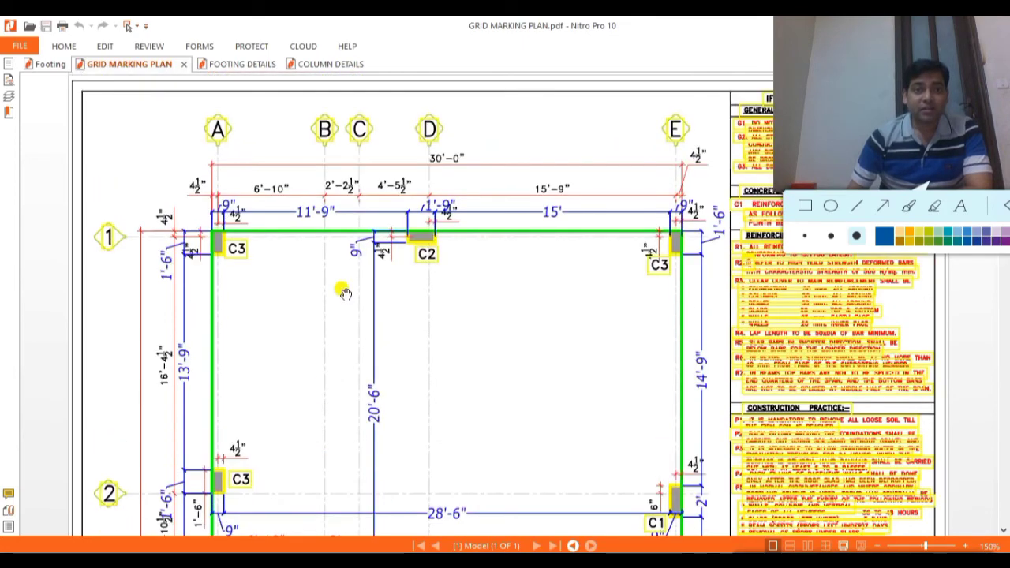
{"action": "scroll", "coordinate": [496, 266], "scroll_direction": "down", "scroll_amount": 3}
{"action": "scroll", "coordinate": [498, 270], "scroll_direction": "down", "scroll_amount": 2}
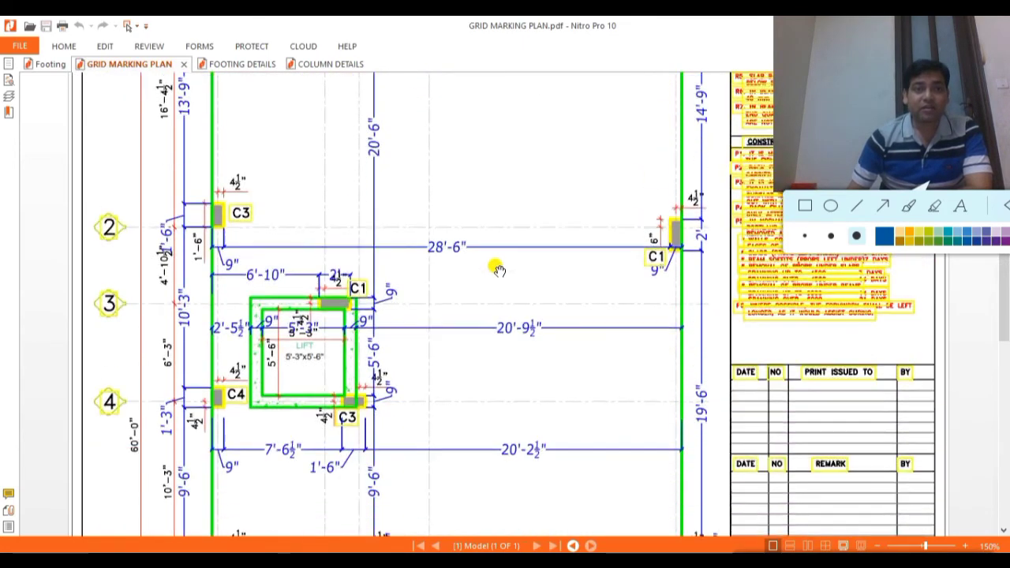
{"action": "scroll", "coordinate": [499, 269], "scroll_direction": "down", "scroll_amount": 1}
{"action": "scroll", "coordinate": [499, 270], "scroll_direction": "down", "scroll_amount": 2}
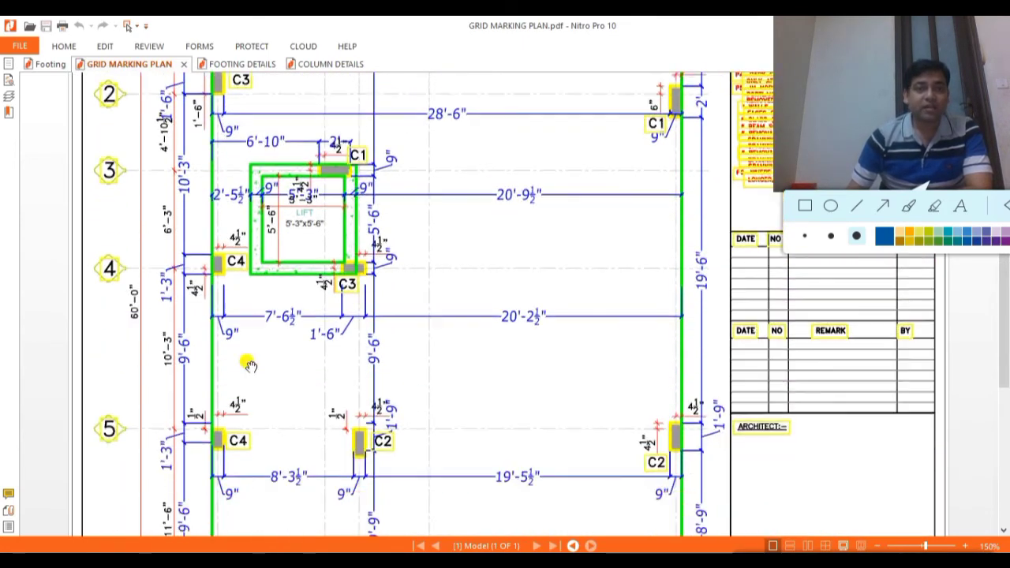
{"action": "scroll", "coordinate": [262, 268], "scroll_direction": "down", "scroll_amount": 3}
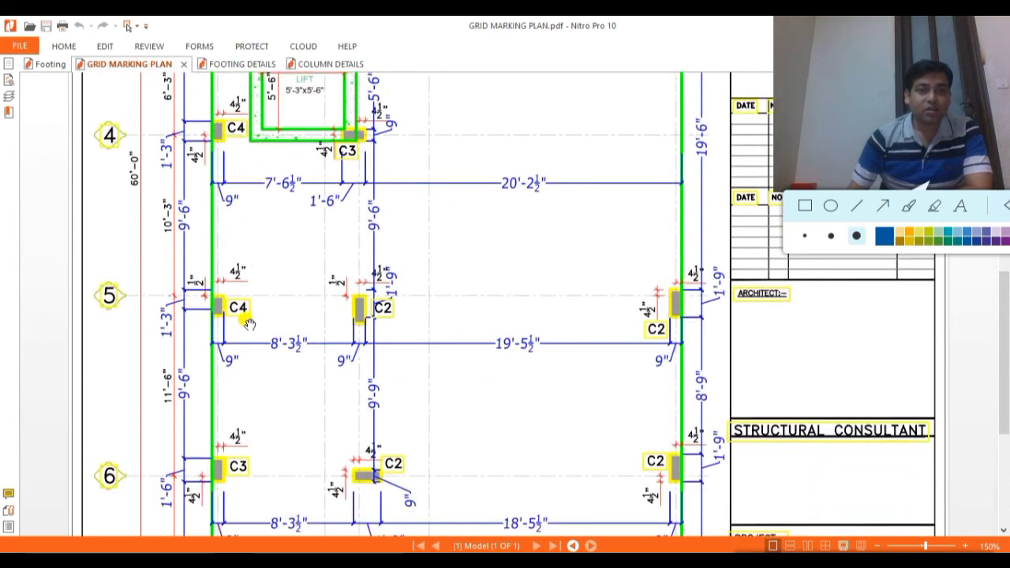
{"action": "scroll", "coordinate": [248, 316], "scroll_direction": "down", "scroll_amount": 2}
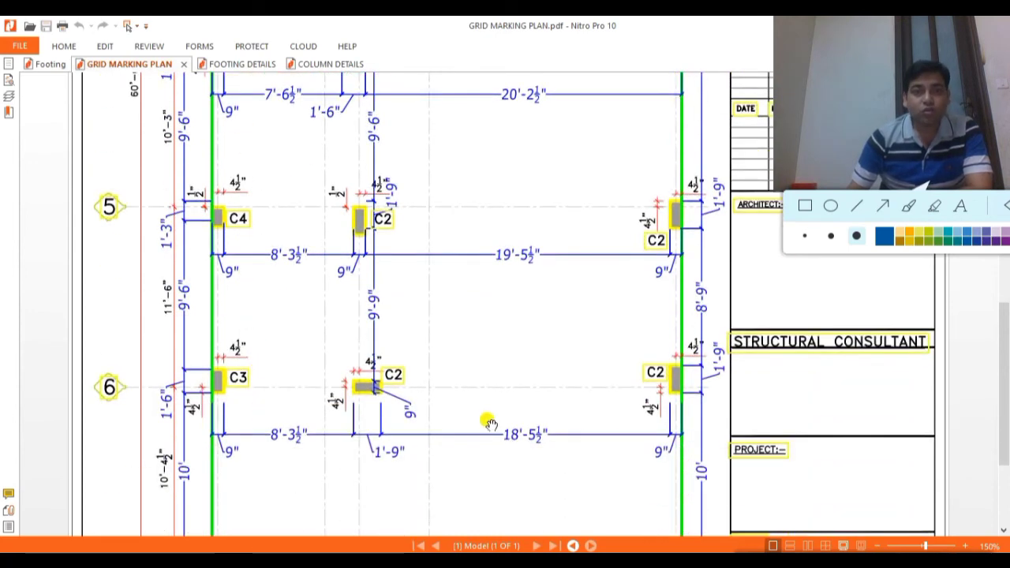
{"action": "scroll", "coordinate": [447, 434], "scroll_direction": "down", "scroll_amount": 1}
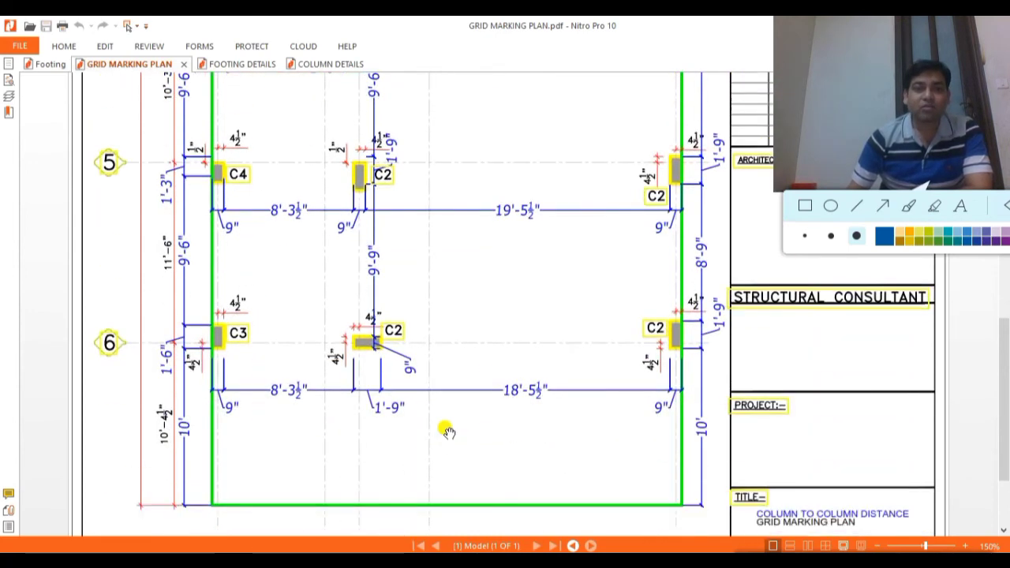
{"action": "scroll", "coordinate": [446, 432], "scroll_direction": "up", "scroll_amount": 2}
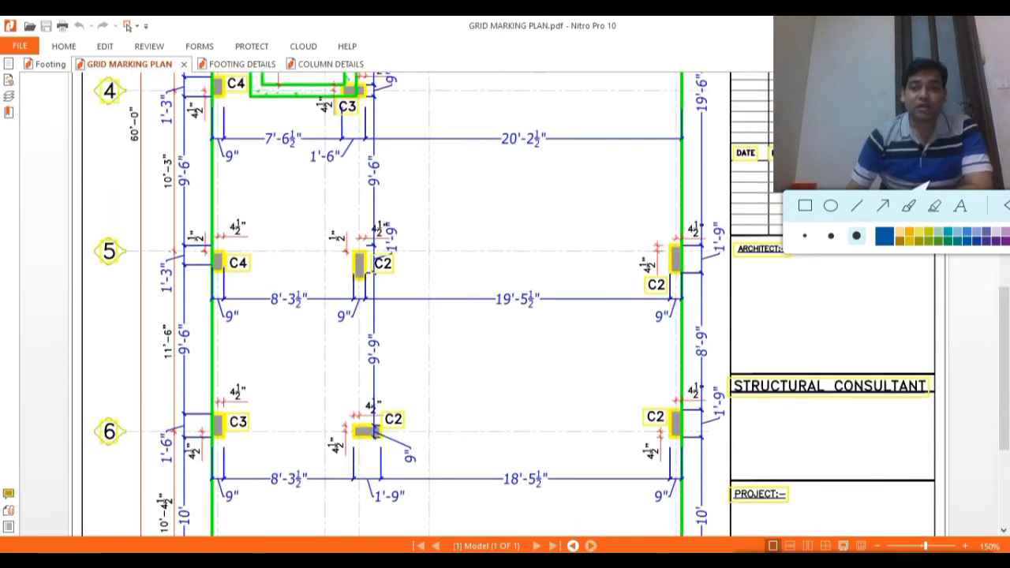
Return to the Excel estimation sheet and enter 2 as the number of items for Column-C4 in C51
{"action": "key", "text": "alt+Tab"}
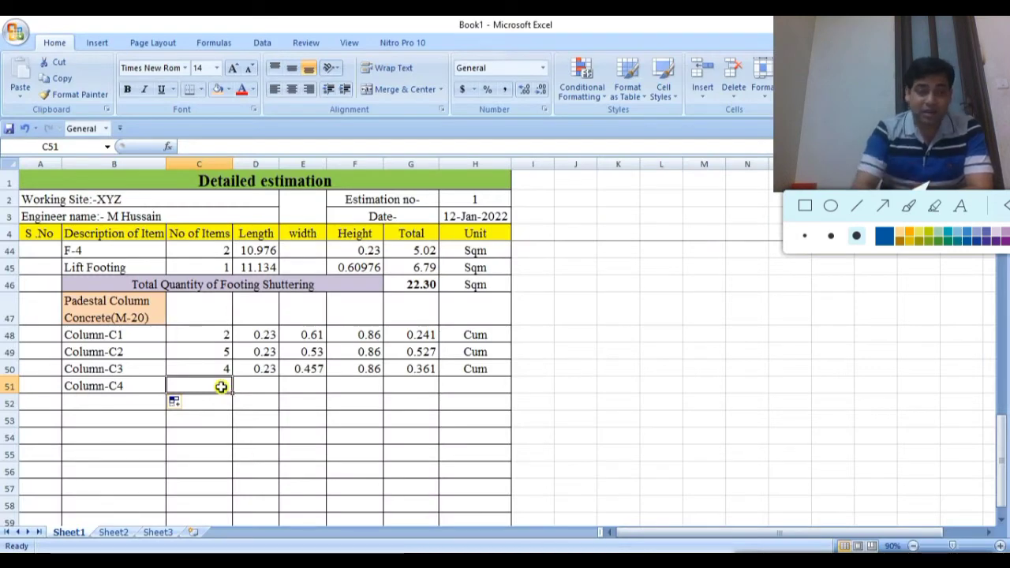
{"action": "type", "text": "2"}
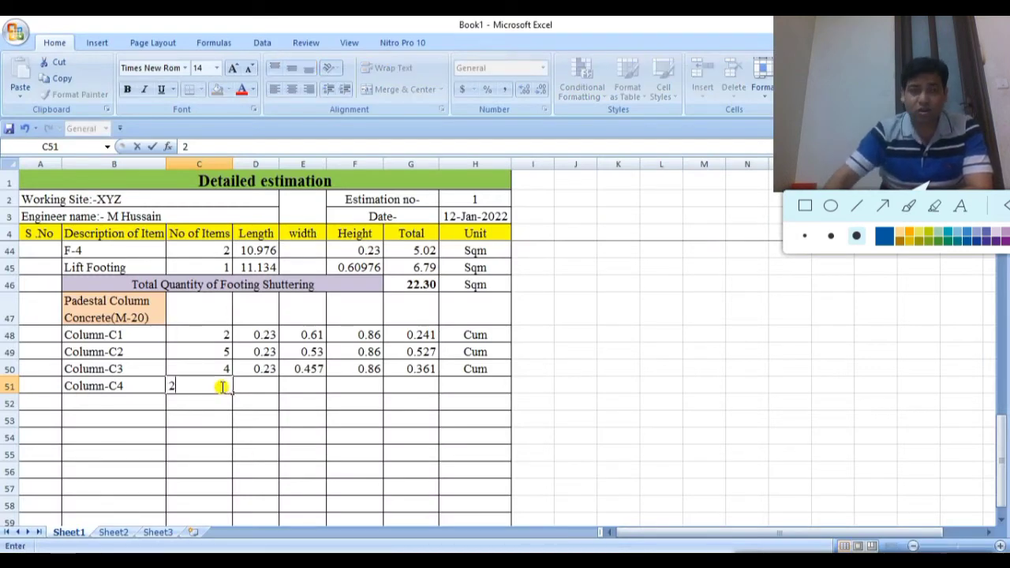
{"action": "left_click", "coordinate": [267, 408]}
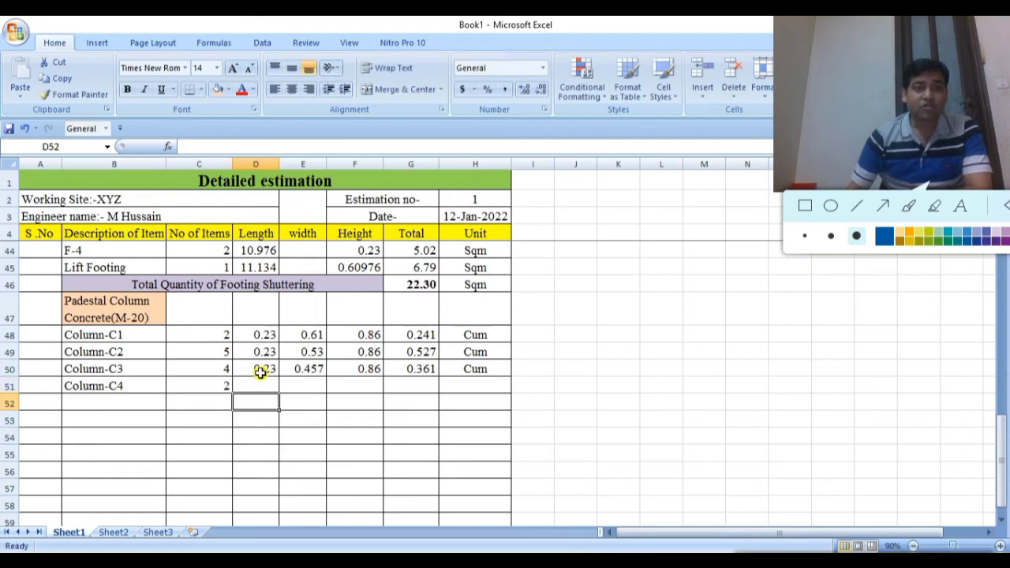
Copy the Column-C3 length formula from D50 down to D51 for Column-C4
{"action": "left_click", "coordinate": [261, 371]}
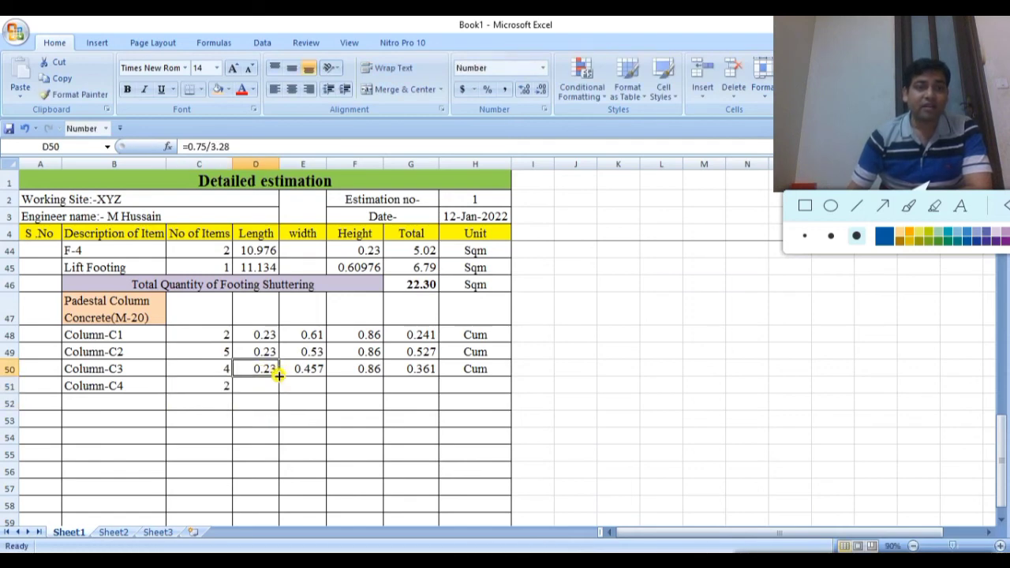
{"action": "left_click_drag", "start_coordinate": [279, 376], "coordinate": [279, 390]}
{"action": "left_click", "coordinate": [311, 416]}
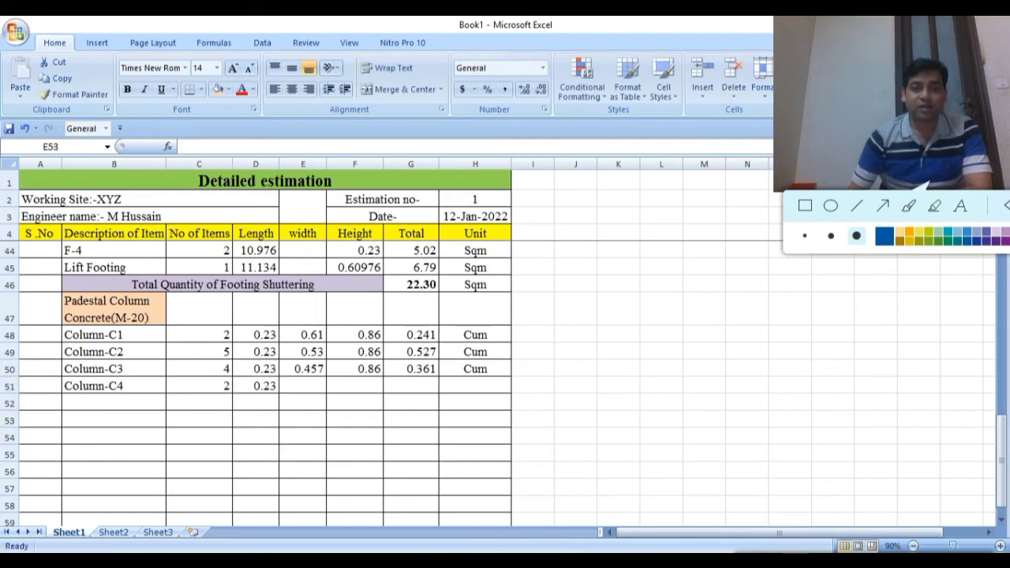
Look up the C4 size in the COLUMN DETAILS PDF and enter its width in Excel cell E51 as =15/12/3.28, formatted to three decimal places
{"action": "key", "text": "alt+Tab"}
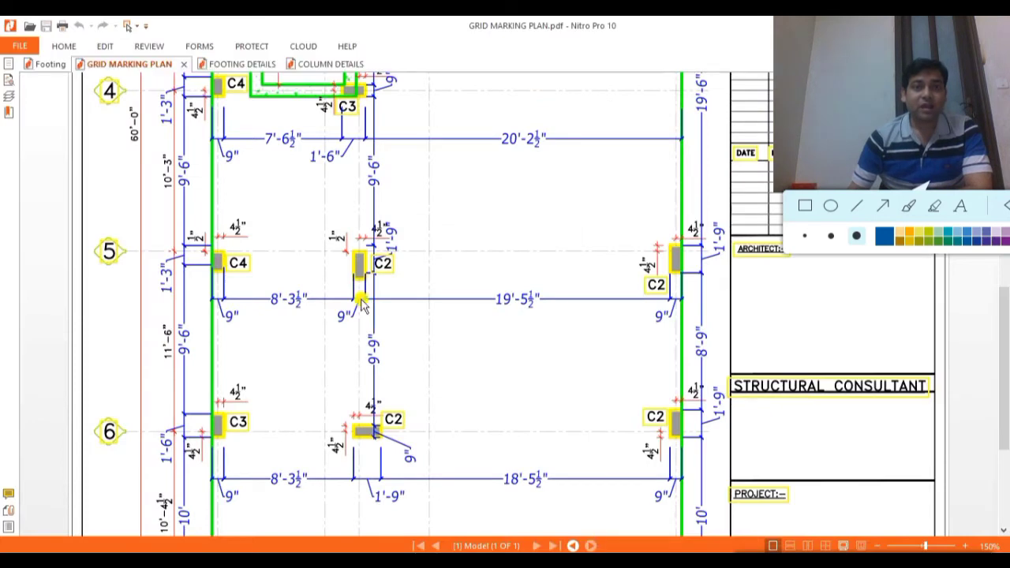
{"action": "left_click", "coordinate": [320, 63]}
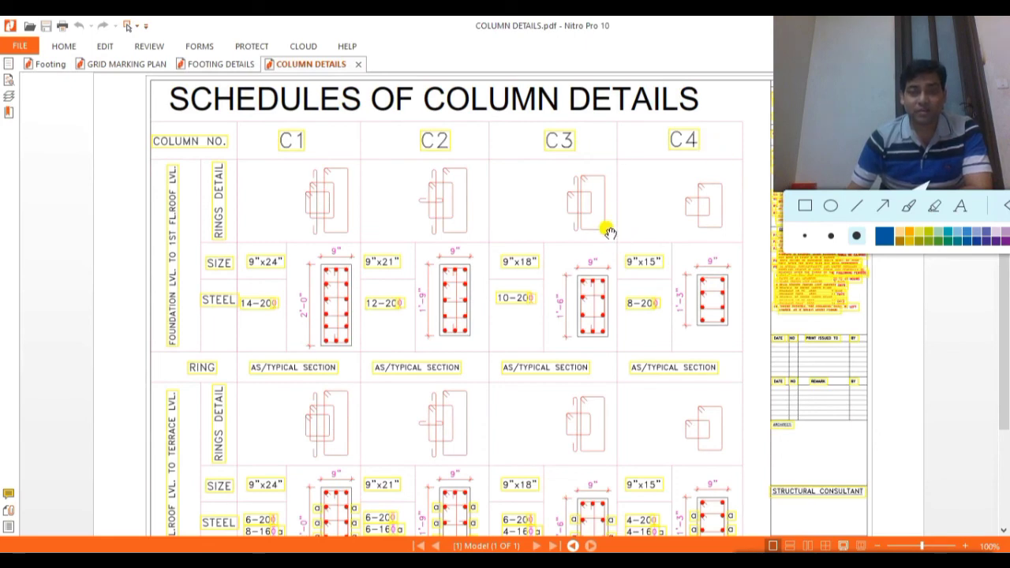
{"action": "key", "text": "alt+Tab"}
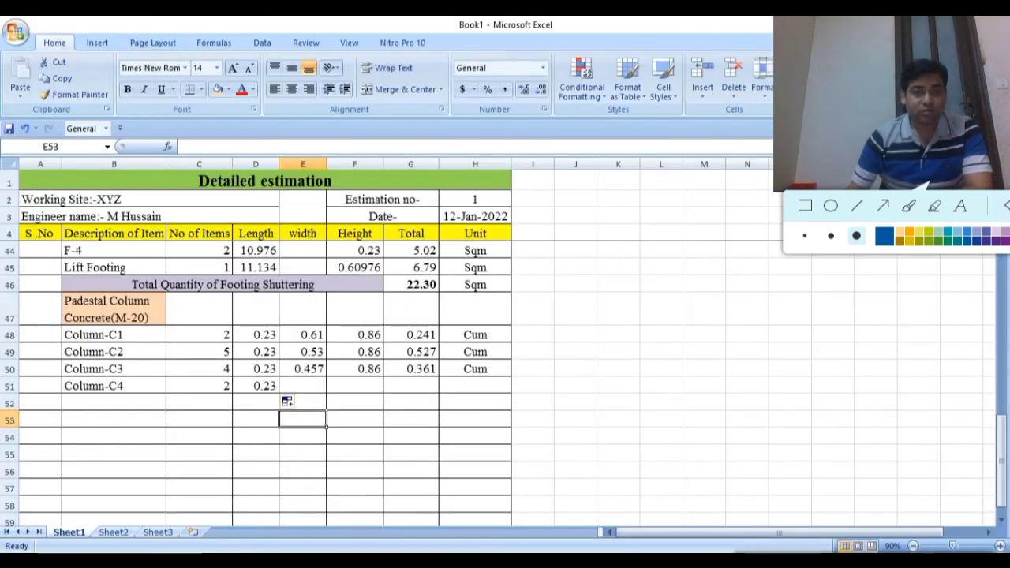
{"action": "key", "text": "alt+Tab"}
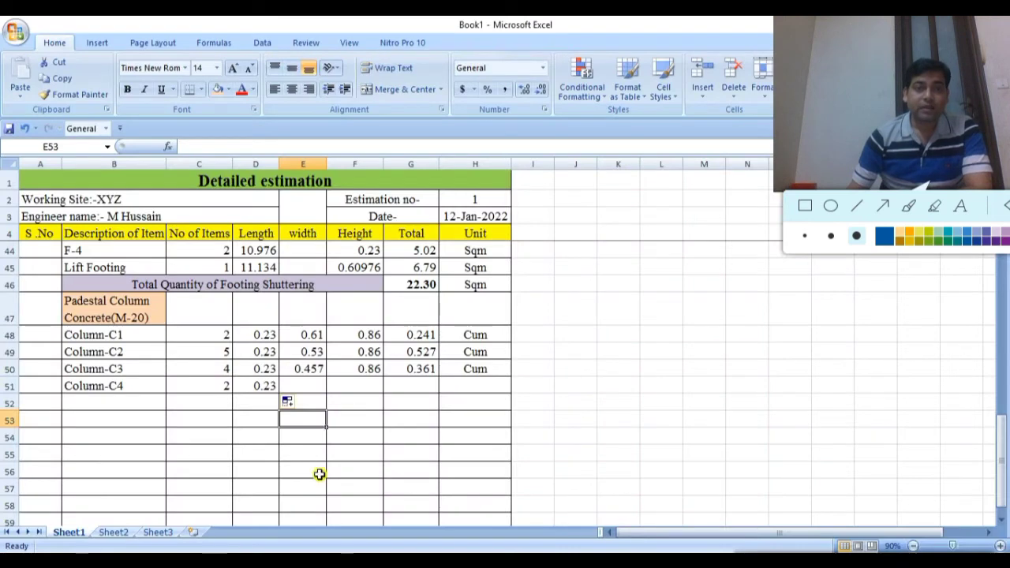
{"action": "left_click", "coordinate": [311, 387]}
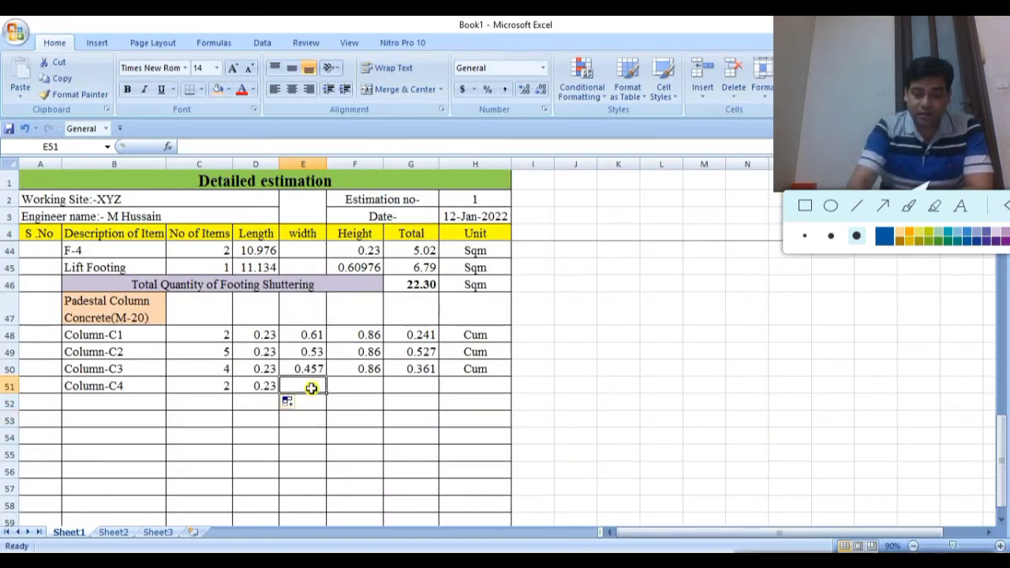
{"action": "type", "text": "=1"}
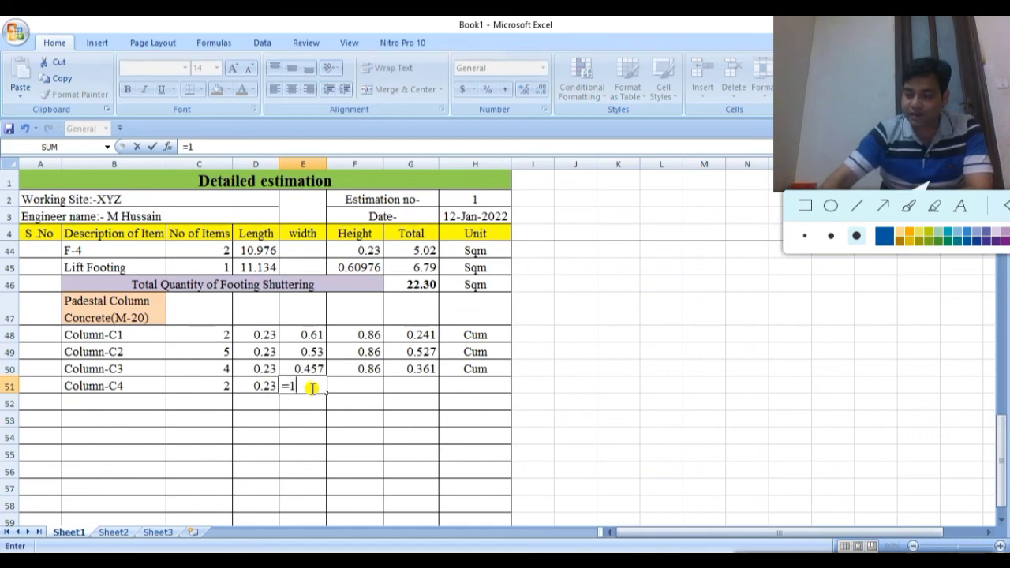
{"action": "type", "text": "5/12"}
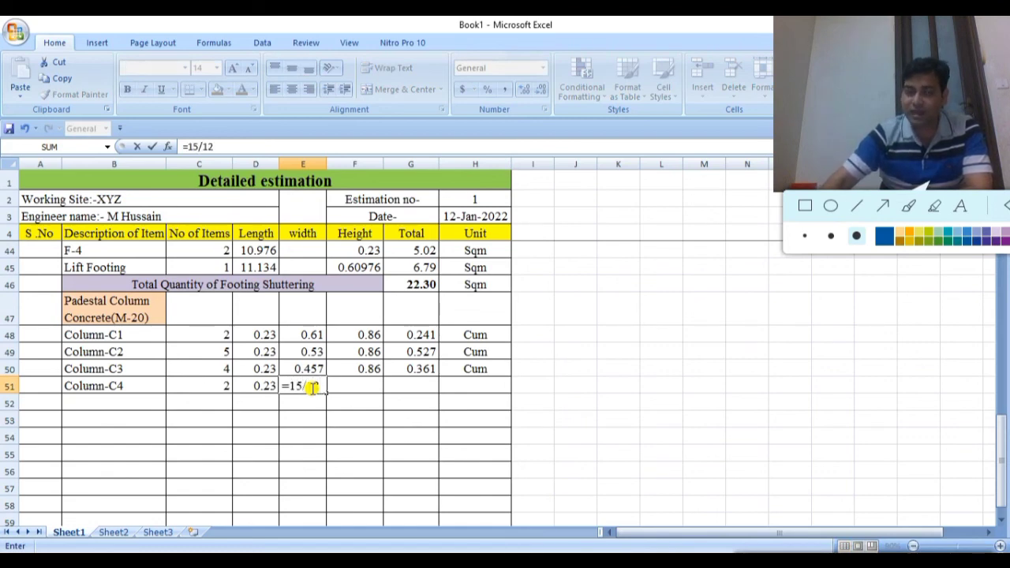
{"action": "type", "text": "/3.28"}
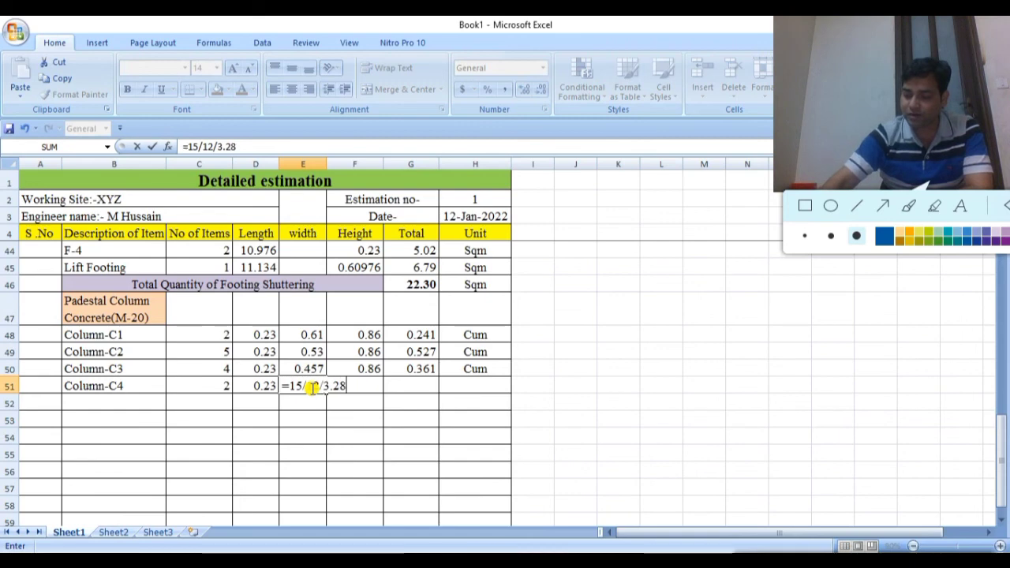
{"action": "key", "text": "Return"}
{"action": "left_click", "coordinate": [311, 387]}
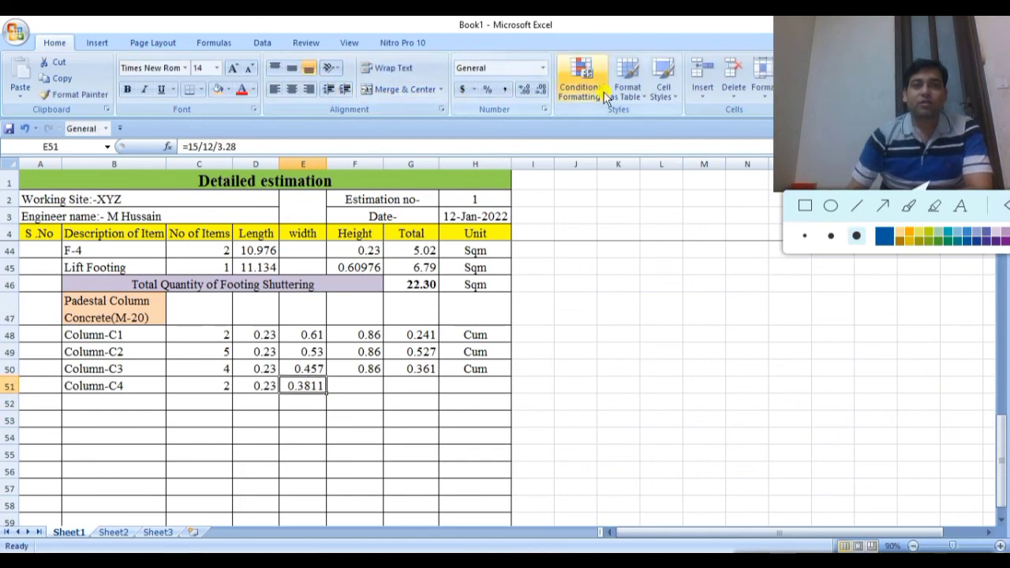
{"action": "left_click", "coordinate": [541, 90]}
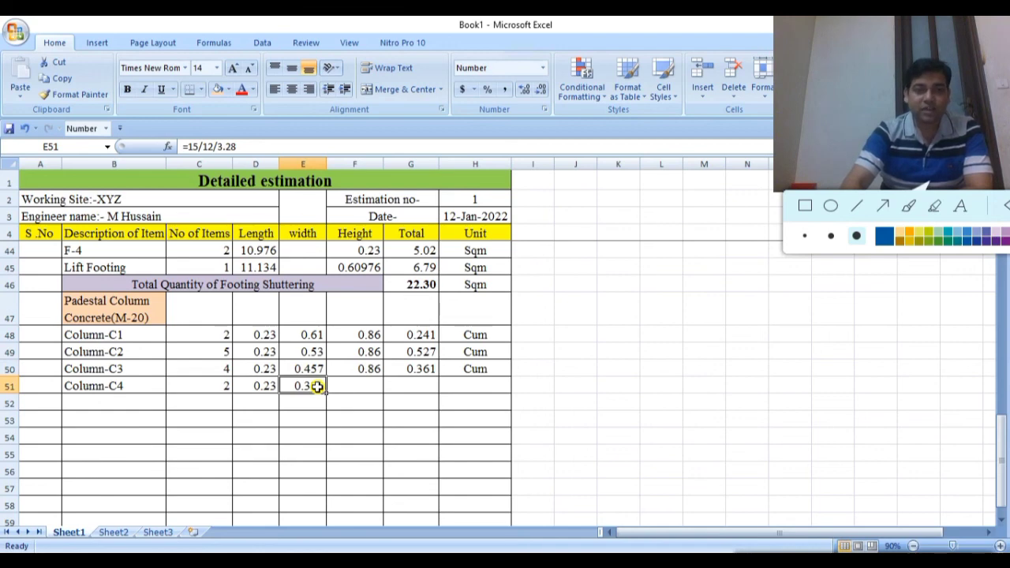
Replace the Column-C4 width formula in E51 with =1.25/3.28
{"action": "key", "text": "BackSpace"}
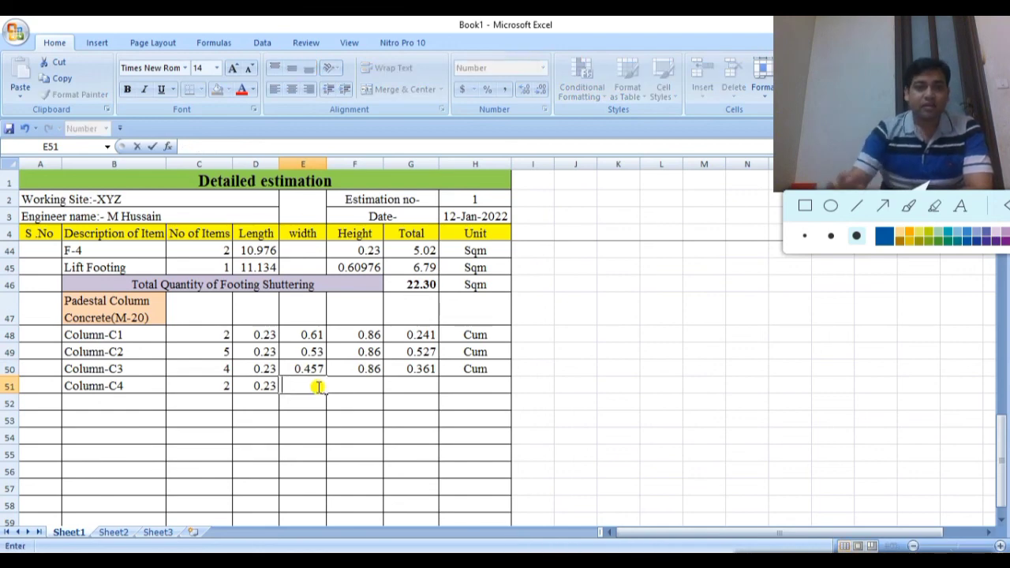
{"action": "type", "text": "="}
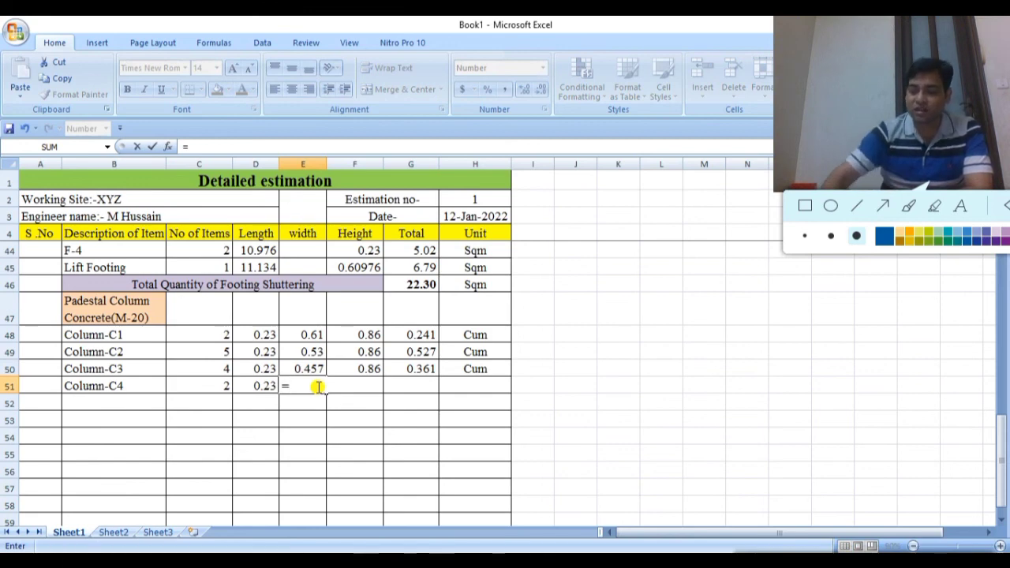
{"action": "type", "text": "1.25"}
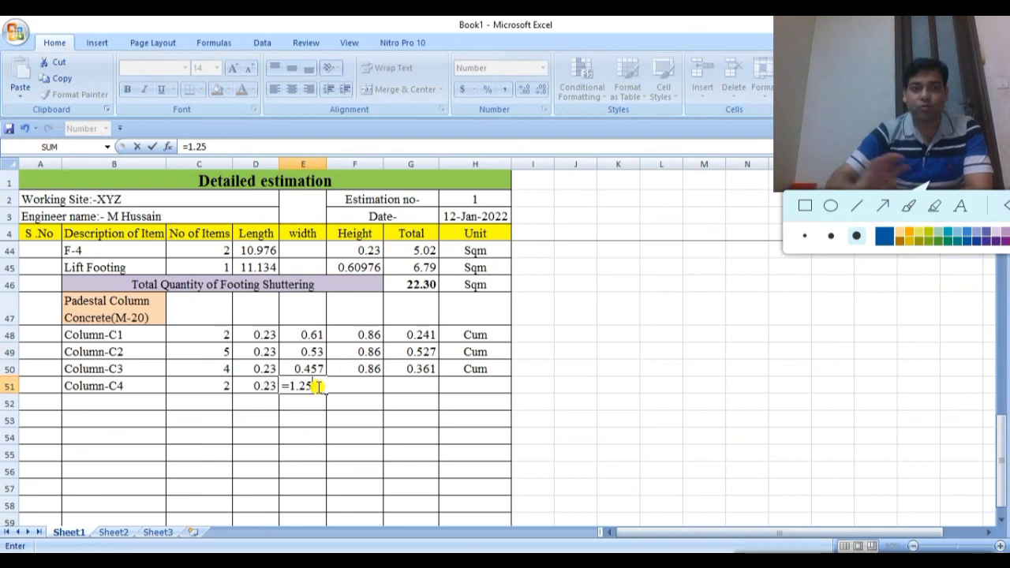
{"action": "type", "text": "/3.28"}
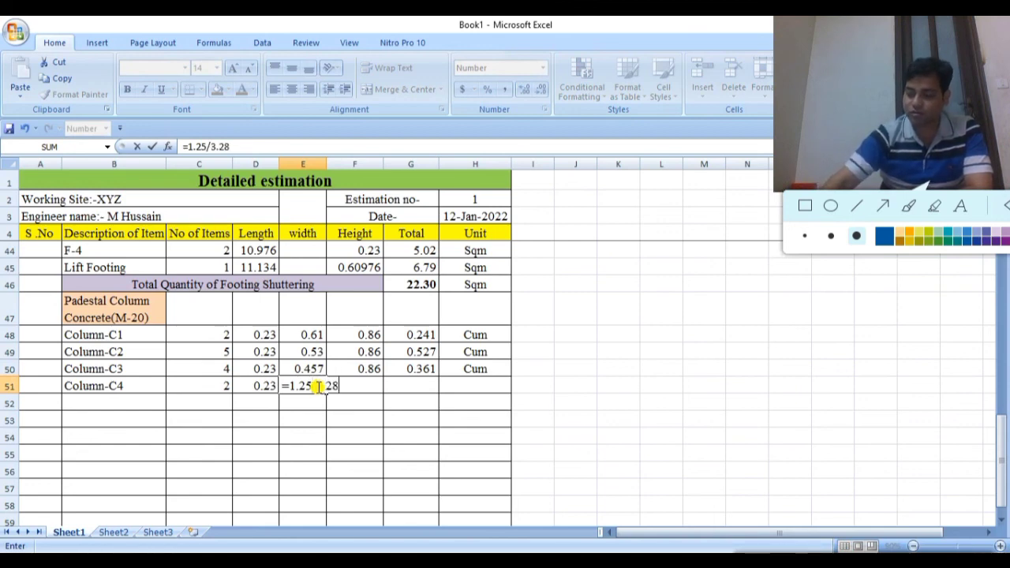
{"action": "key", "text": "Return"}
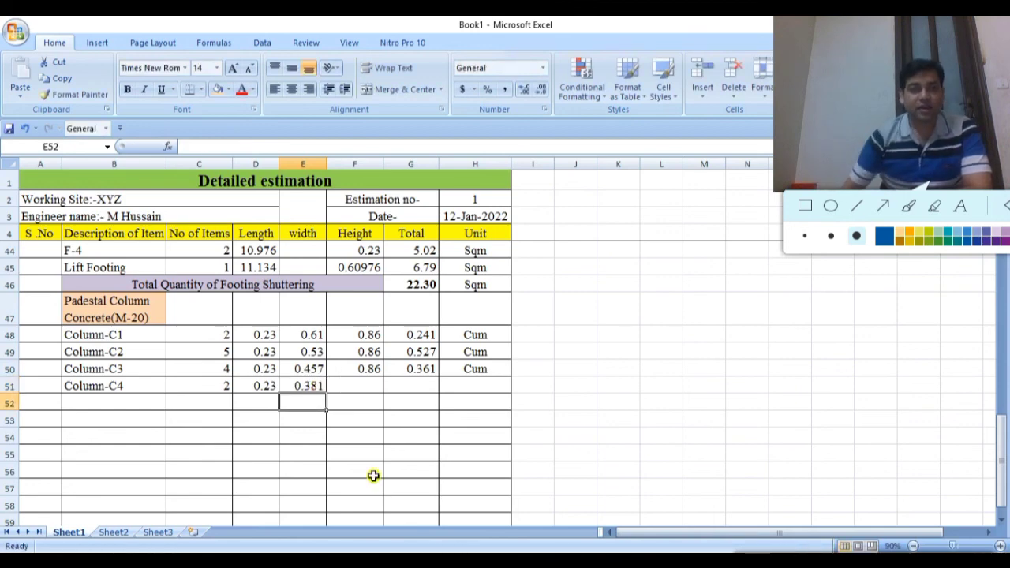
Fill the height, total formula and unit from the Column-C3 row down into the Column-C4 row (F51:H51)
{"action": "left_click", "coordinate": [362, 371]}
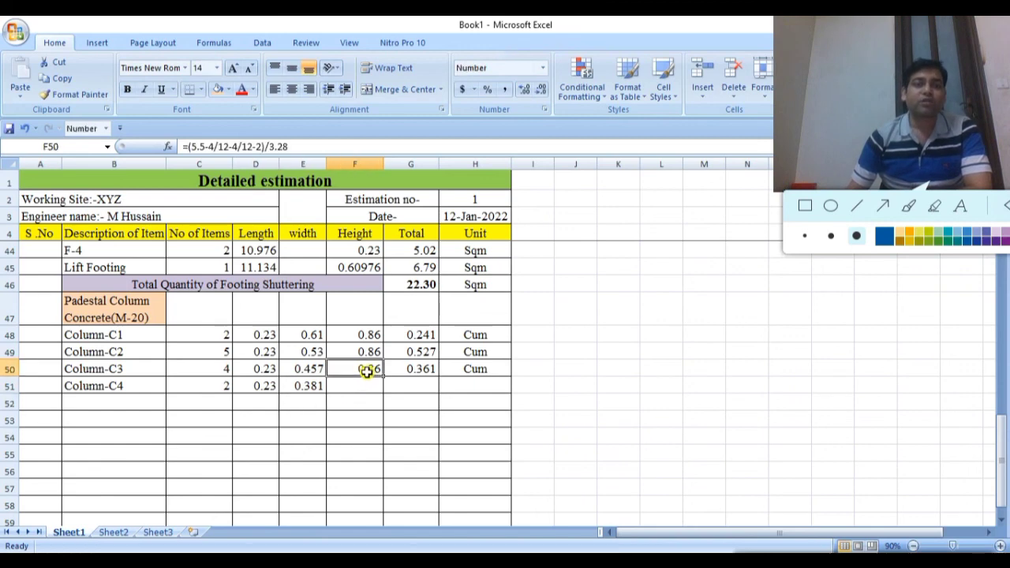
{"action": "left_click_drag", "start_coordinate": [386, 378], "coordinate": [383, 391]}
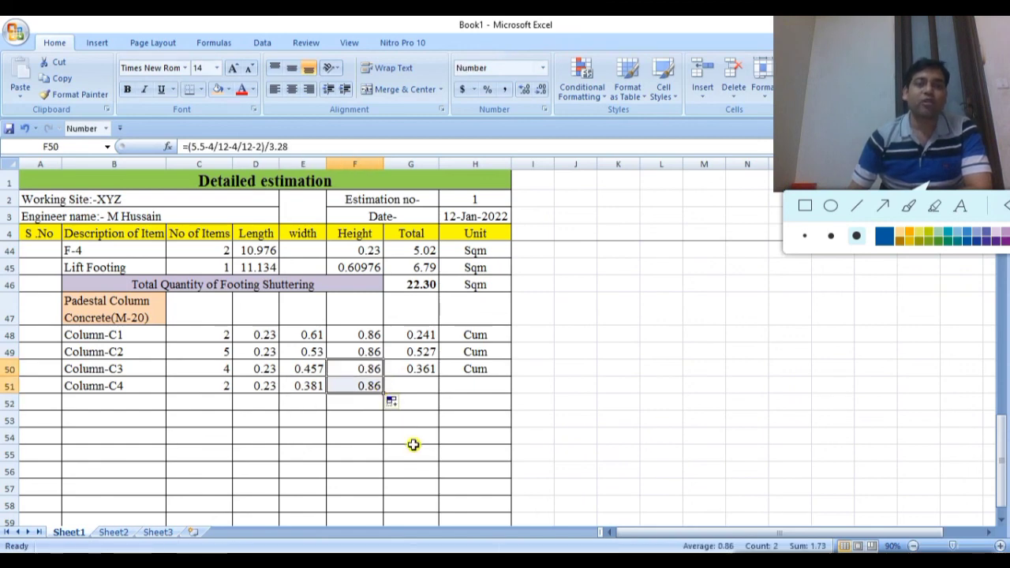
{"action": "left_click_drag", "start_coordinate": [412, 446], "coordinate": [413, 434]}
{"action": "left_click", "coordinate": [425, 369]}
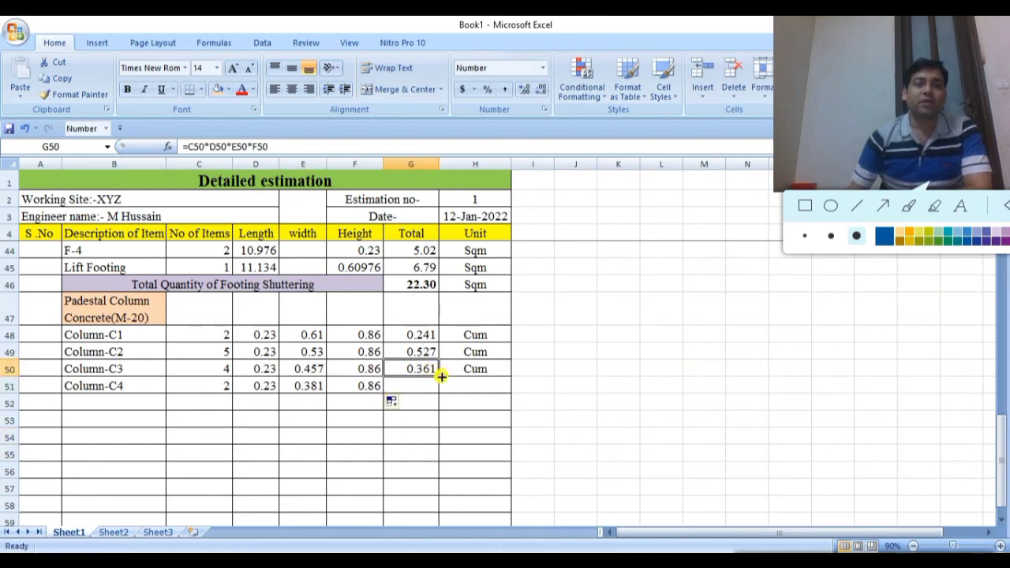
{"action": "left_click_drag", "start_coordinate": [438, 377], "coordinate": [439, 395]}
{"action": "left_click", "coordinate": [473, 455]}
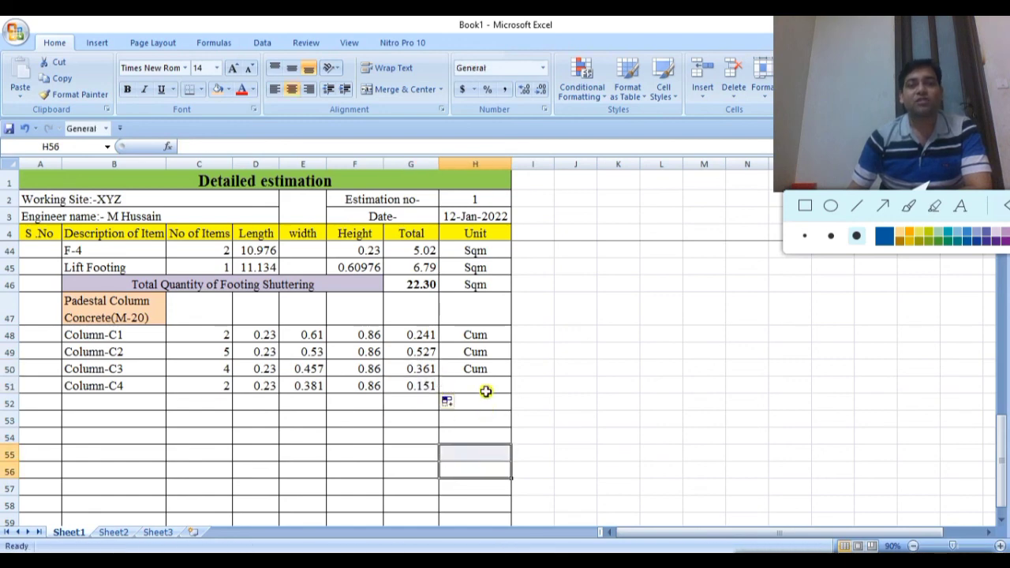
{"action": "left_click", "coordinate": [478, 370]}
{"action": "left_click_drag", "start_coordinate": [512, 378], "coordinate": [514, 388]}
{"action": "left_click", "coordinate": [527, 386]}
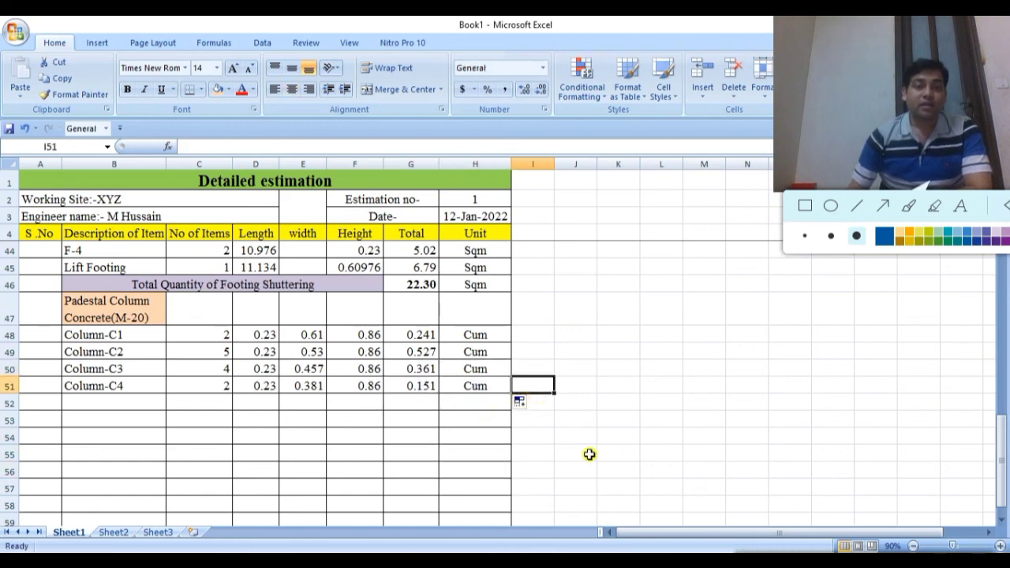
Copy the merged Total Quantity of Footing Shuttering label from row 46 into B52, below Column-C4
{"action": "left_click", "coordinate": [215, 285]}
{"action": "key", "text": "ctrl+c"}
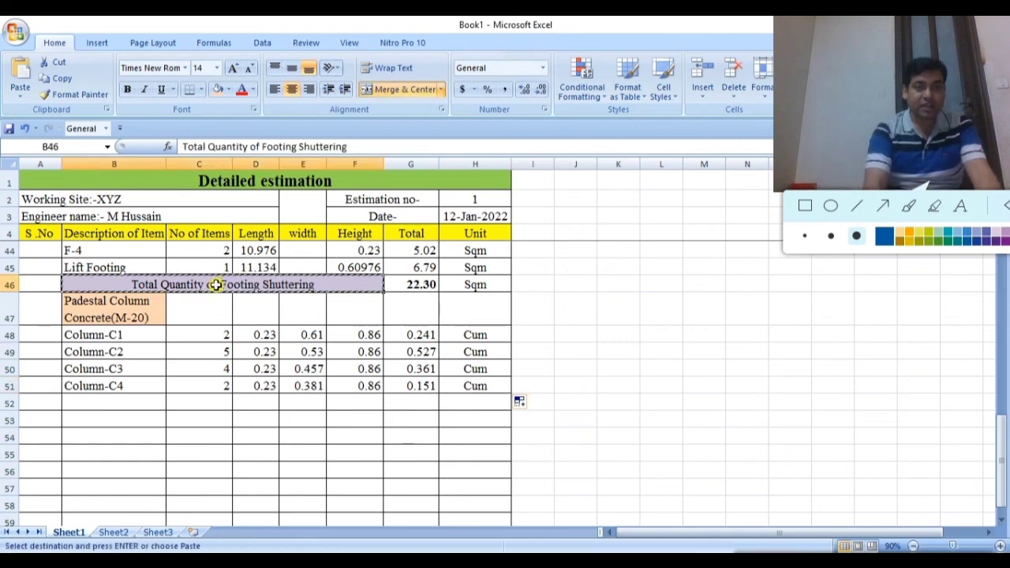
{"action": "left_click", "coordinate": [133, 402]}
{"action": "key", "text": "ctrl+v"}
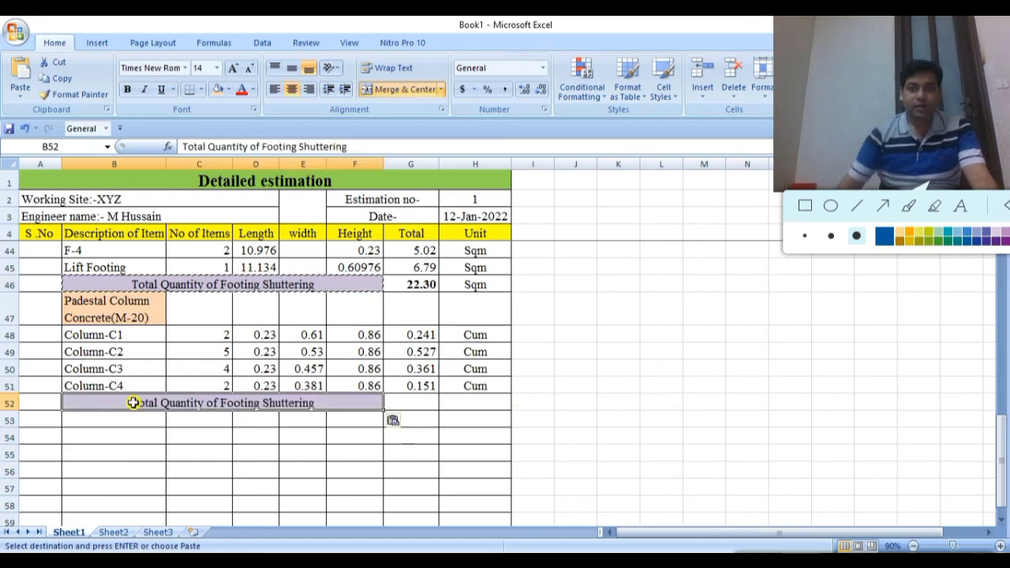
{"action": "left_click", "coordinate": [605, 396]}
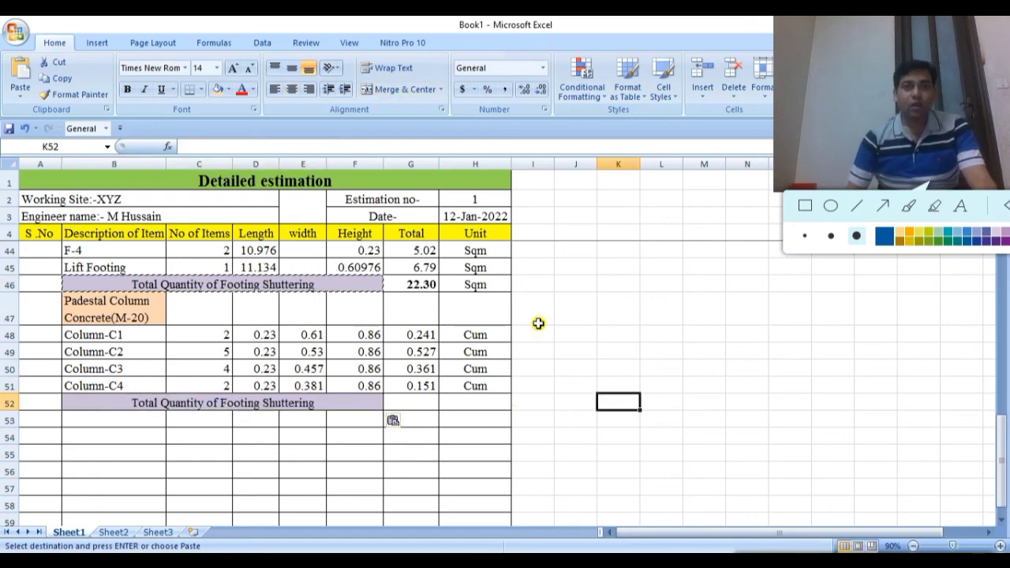
{"action": "left_click", "coordinate": [633, 455]}
Sum the pedestal column totals in G52 with =SUM(G48:G51)
{"action": "left_click", "coordinate": [406, 403]}
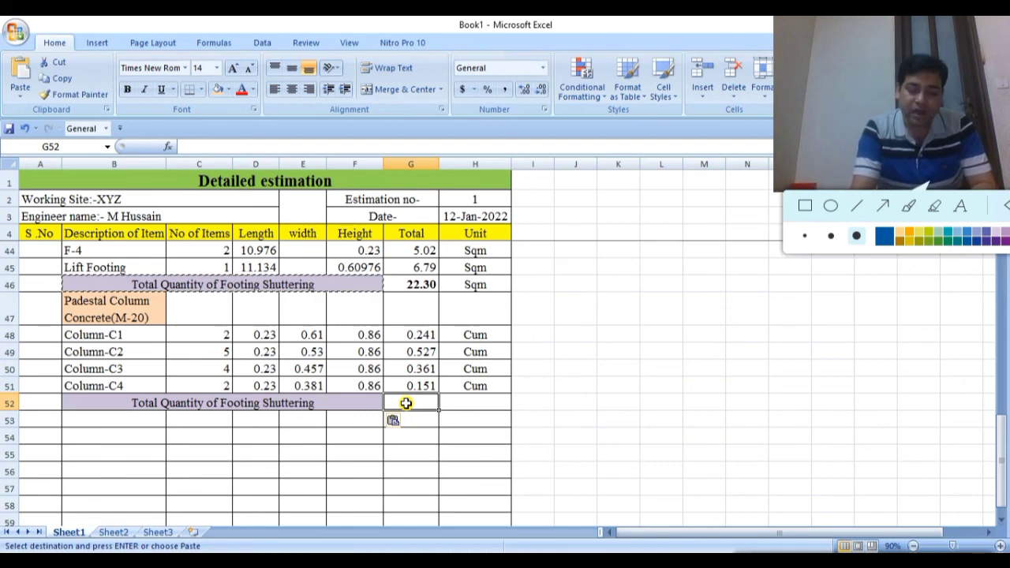
{"action": "key", "text": "alt"}
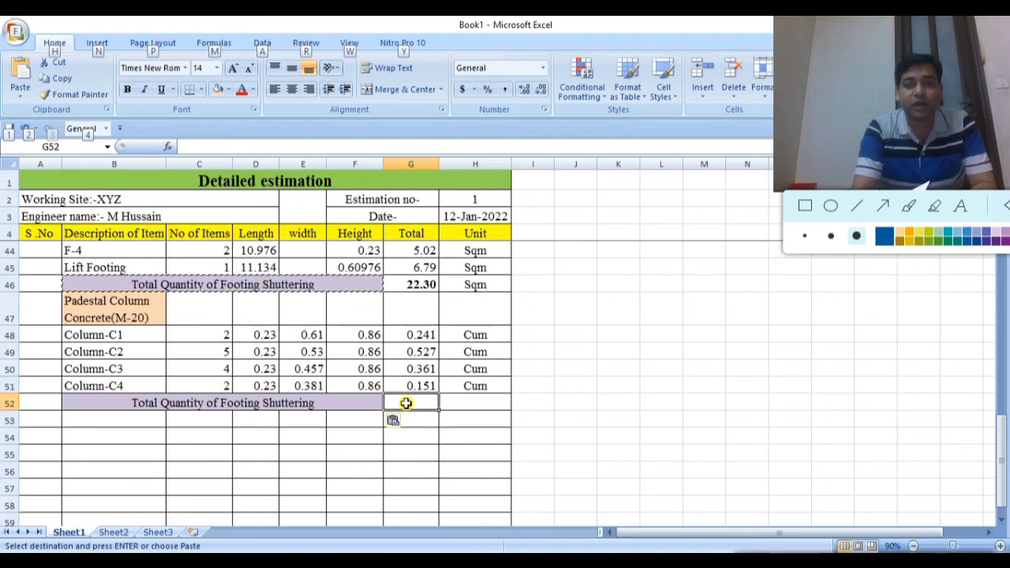
{"action": "key", "text": "alt+equal"}
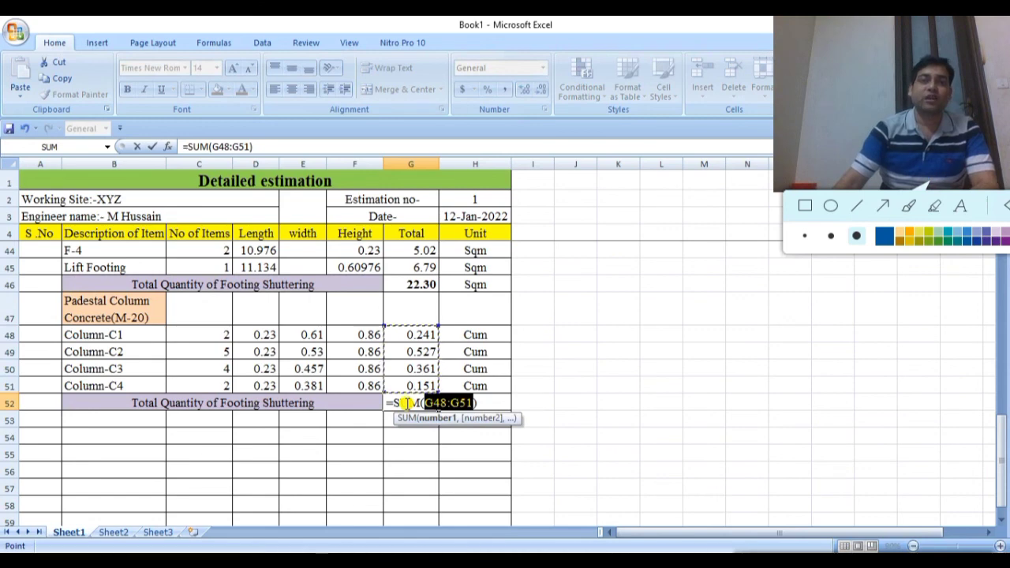
{"action": "key", "text": "Return"}
{"action": "left_click", "coordinate": [447, 431]}
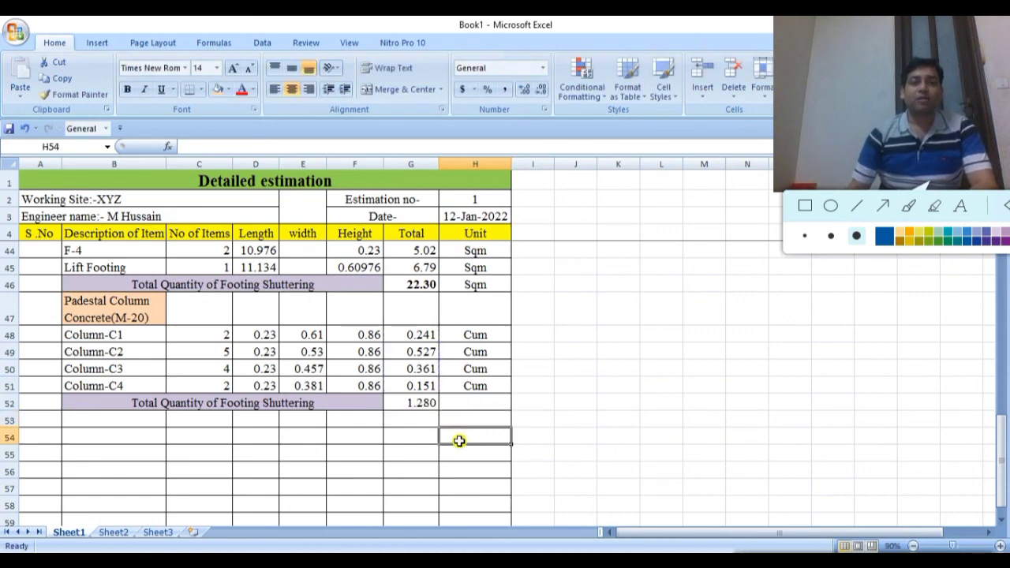
Fill the unit Cum from the Column-C4 row down into H52 of the total quantity row
{"action": "left_click", "coordinate": [473, 386]}
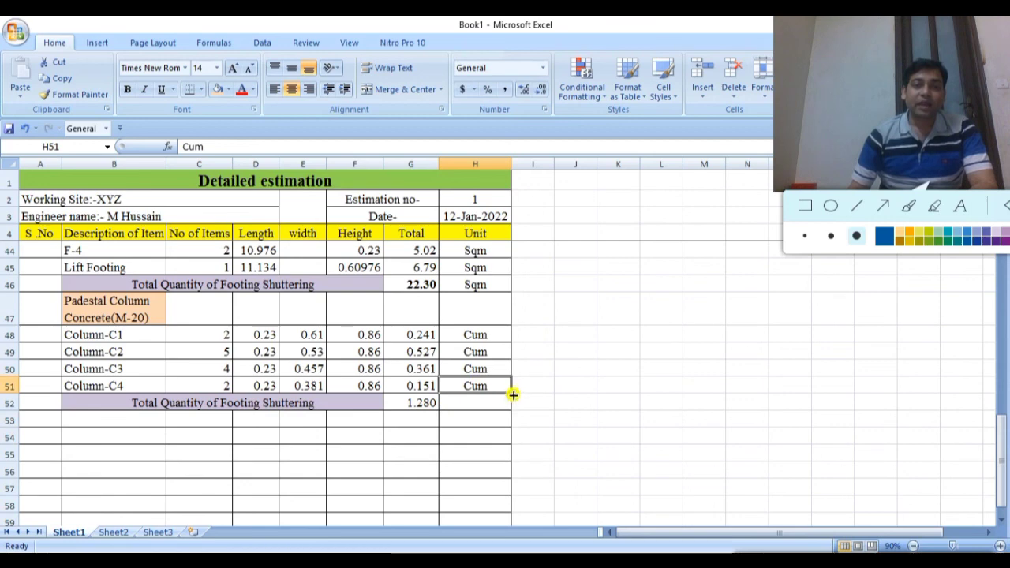
{"action": "left_click_drag", "start_coordinate": [514, 387], "coordinate": [509, 405]}
{"action": "left_click", "coordinate": [572, 422]}
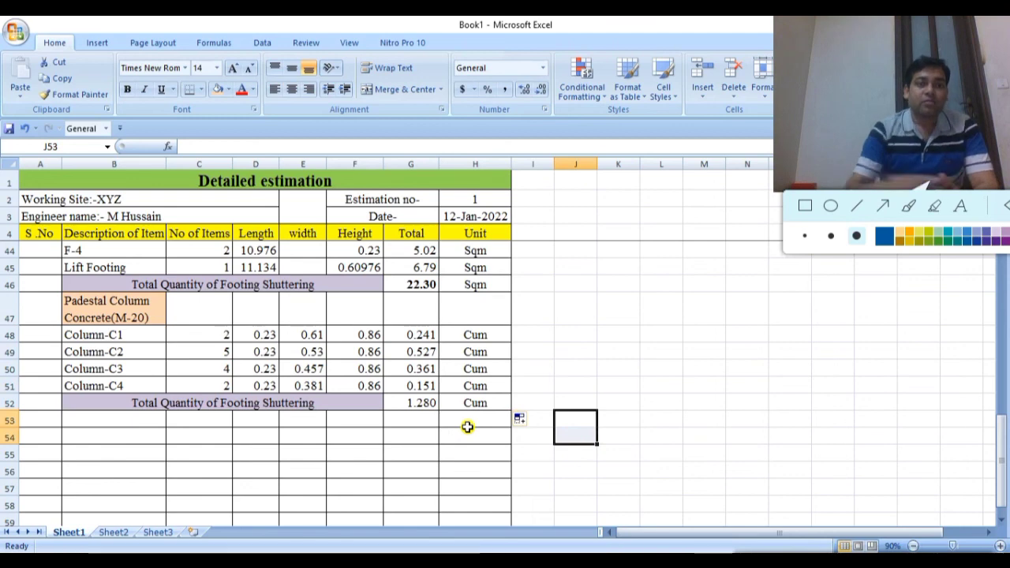
Inspect the Column-C4 total formula in G51 and leave the cell without editing it
{"action": "double_click", "coordinate": [422, 386]}
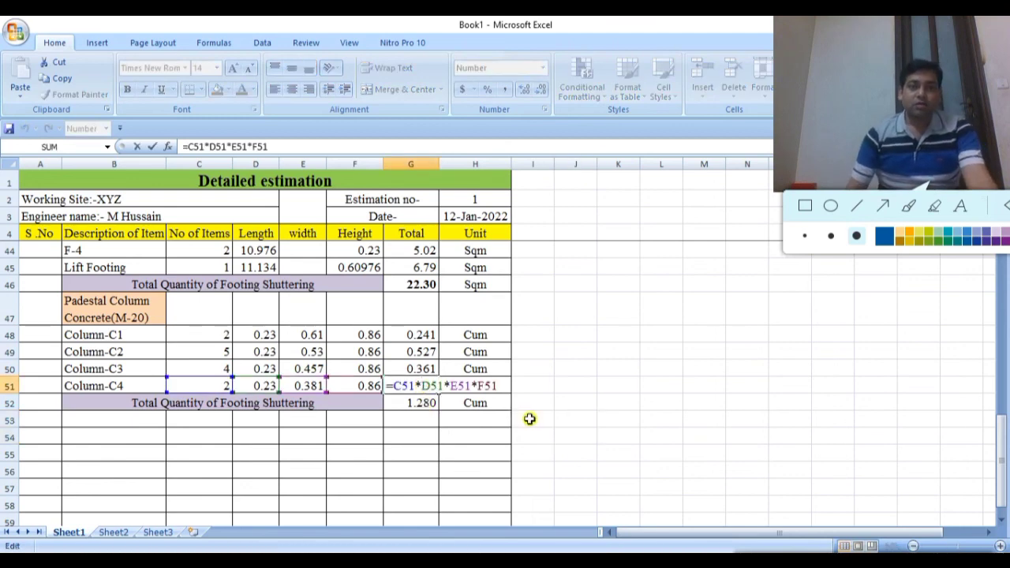
{"action": "left_click", "coordinate": [704, 435]}
{"action": "key", "text": "Escape"}
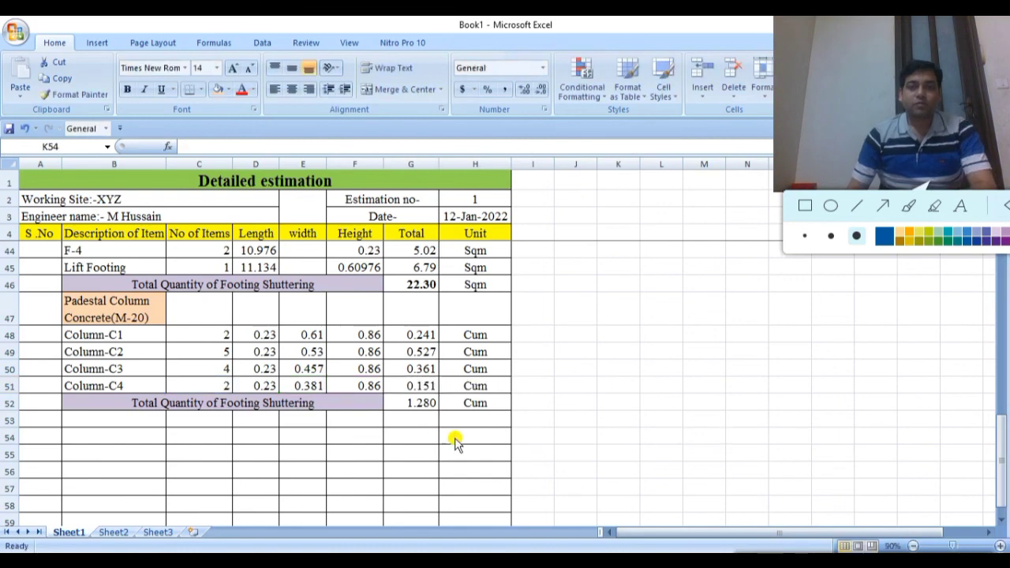